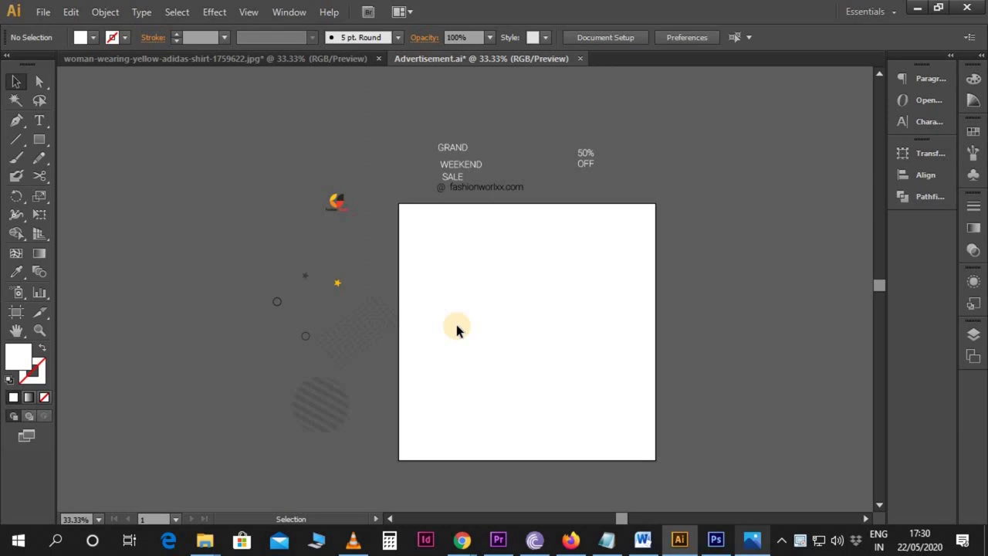
- Review the photo document and the advertisement's artboard size, then save the file
{"action": "left_click_drag", "start_coordinate": [439, 326], "coordinate": [363, 206]}
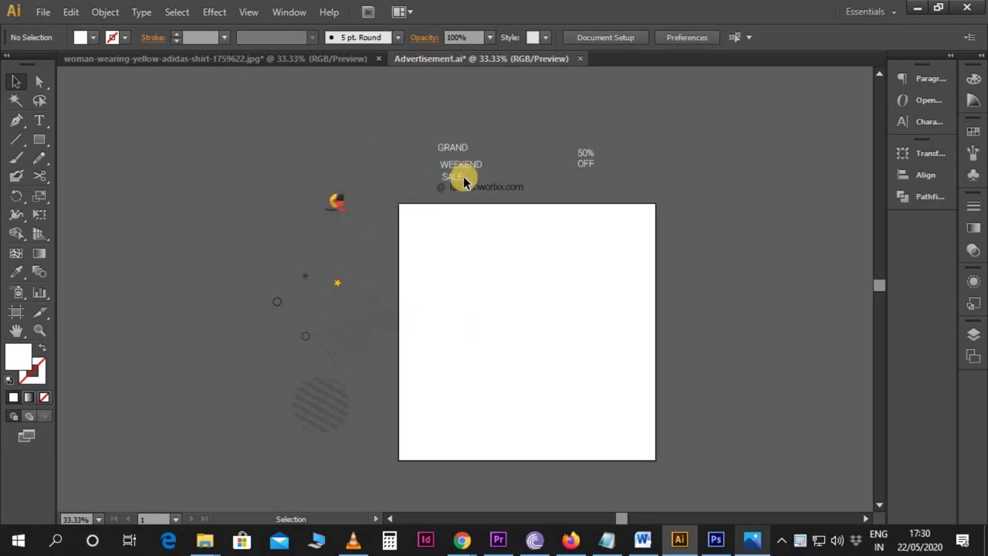
{"action": "left_click", "coordinate": [326, 58]}
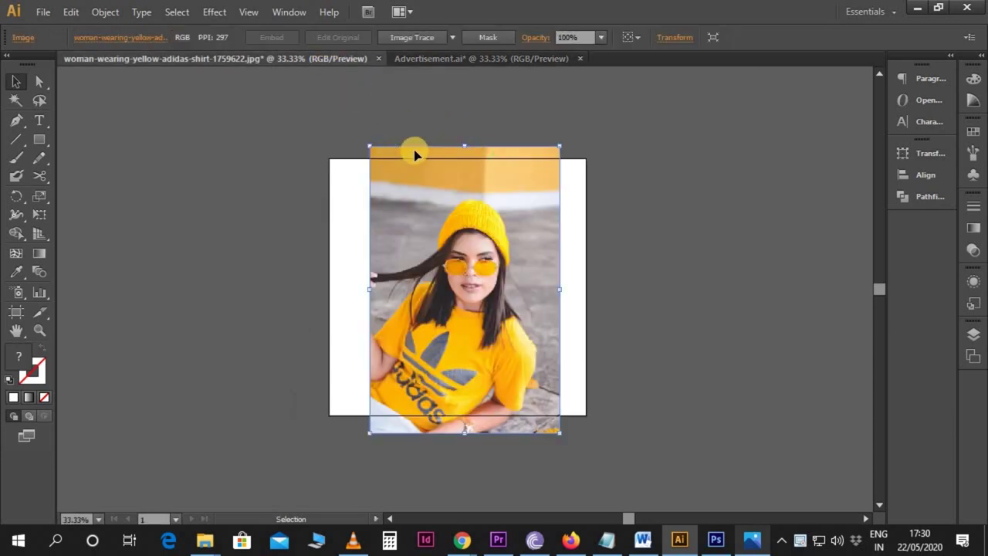
{"action": "left_click", "coordinate": [422, 58]}
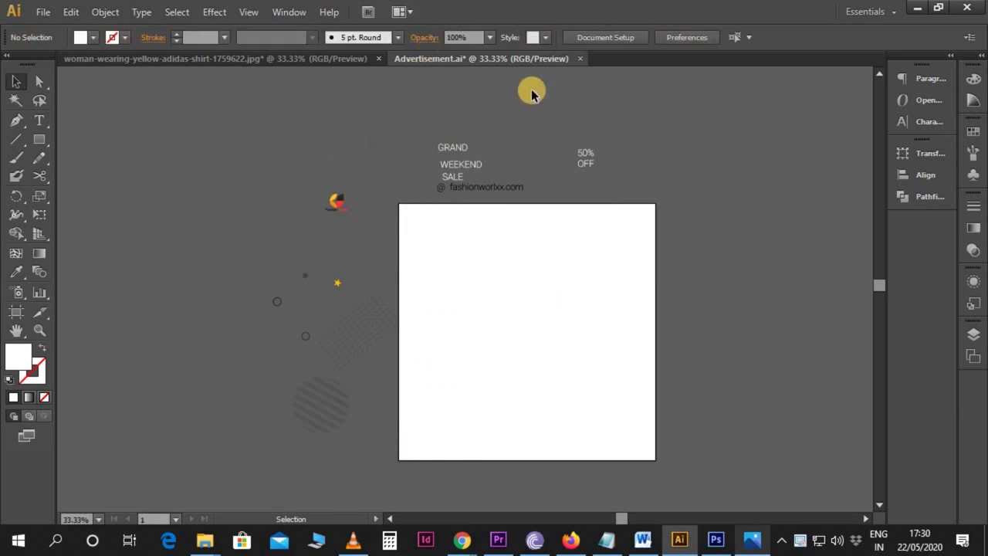
{"action": "left_click", "coordinate": [616, 37]}
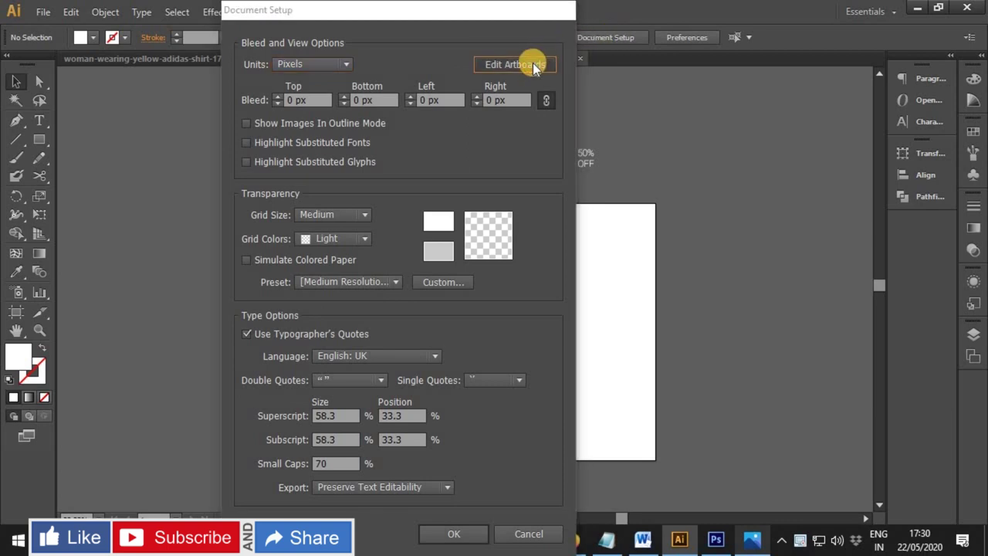
{"action": "left_click", "coordinate": [531, 63]}
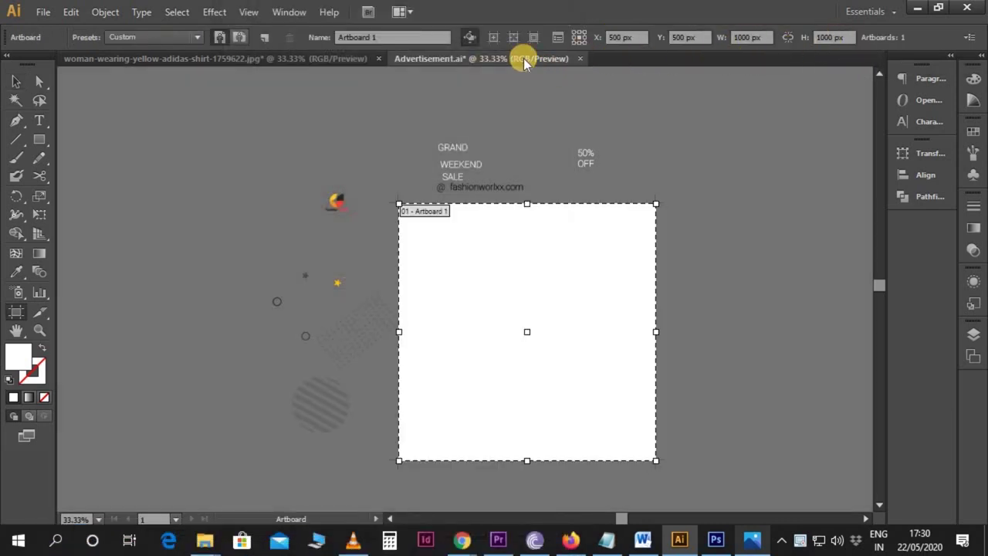
{"action": "key", "text": "ctrl+s"}
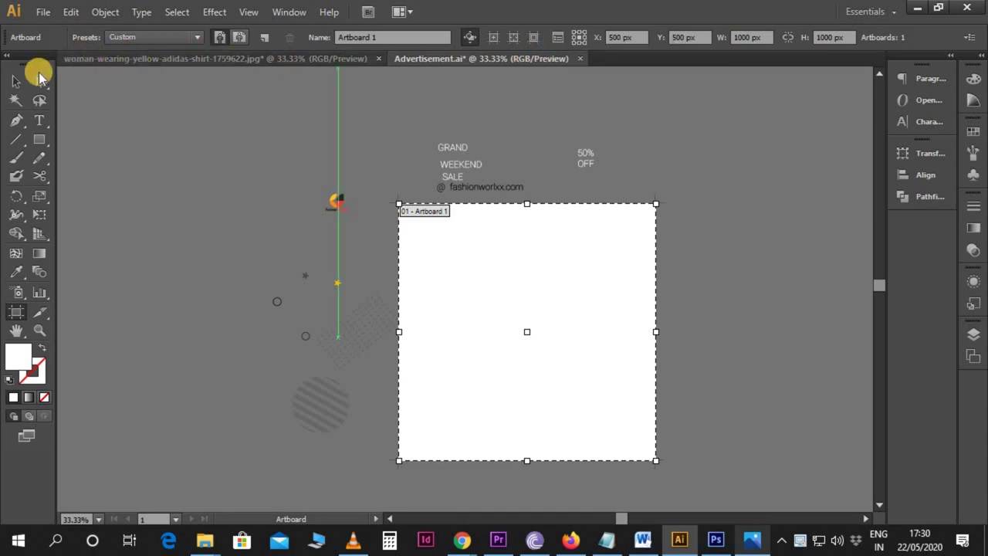
{"action": "left_click", "coordinate": [18, 82]}
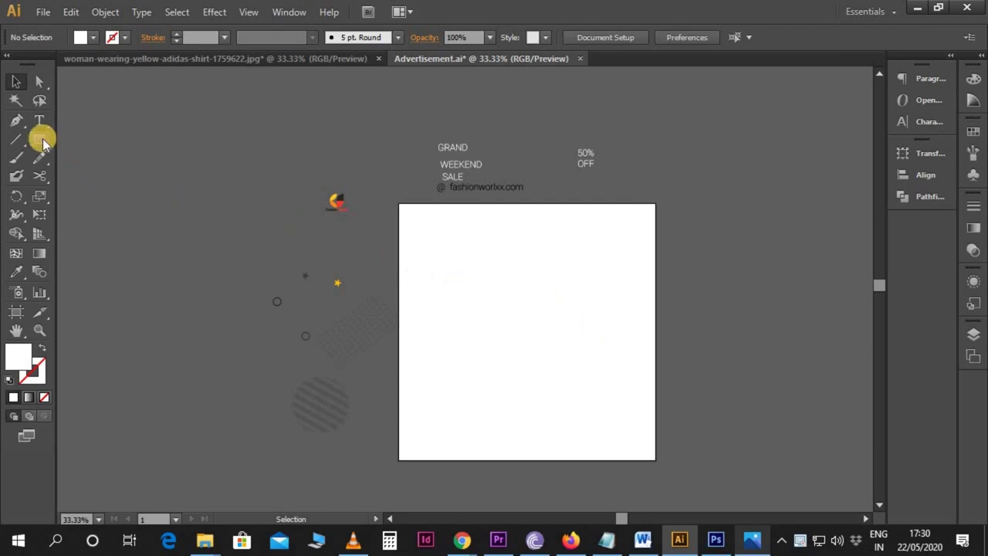
- Draw a tall rounded rectangle over the artboard's right half, raised past the top edge
{"action": "left_click_drag", "start_coordinate": [43, 143], "coordinate": [85, 154]}
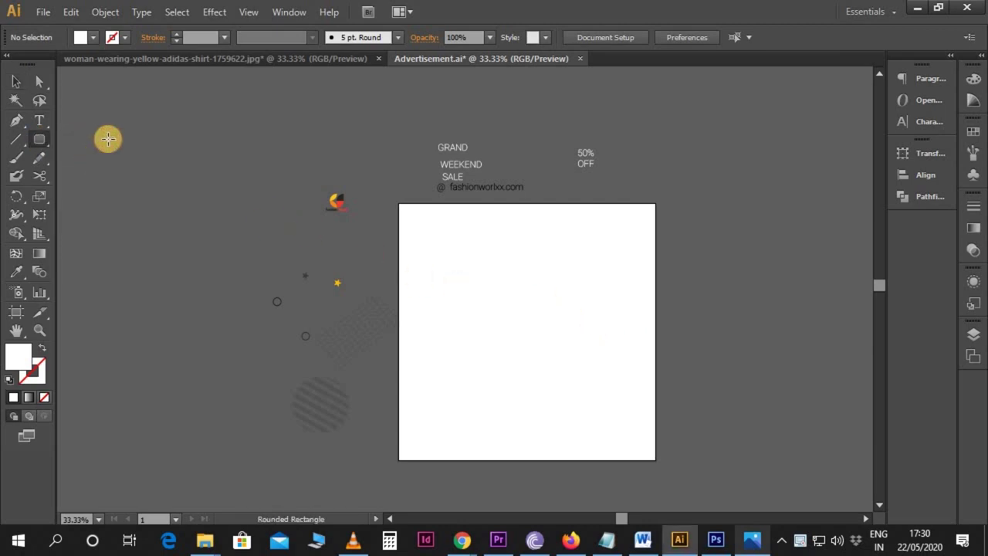
{"action": "mouse_move", "coordinate": [505, 152]}
{"action": "left_mouse_down"}
{"action": "mouse_move", "coordinate": [639, 392]}
{"action": "mouse_move", "coordinate": [663, 443]}
{"action": "mouse_move", "coordinate": [654, 446]}
{"action": "left_mouse_up"}
{"action": "key", "text": "v"}
{"action": "mouse_move", "coordinate": [625, 393]}
{"action": "left_mouse_down"}
{"action": "mouse_move", "coordinate": [628, 353]}
{"action": "mouse_move", "coordinate": [616, 333]}
{"action": "left_mouse_up"}
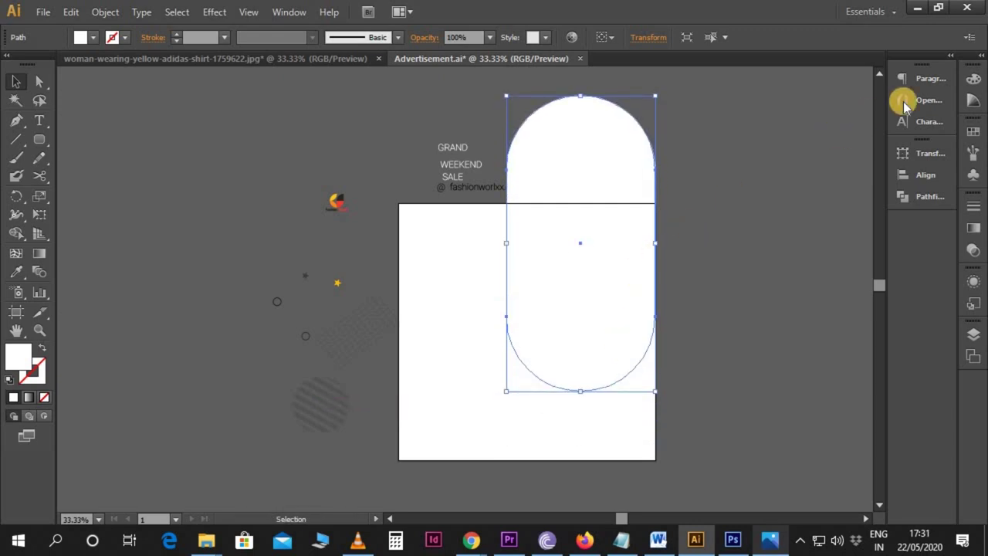
- Fill the tall pill shape with black and deselect it
{"action": "left_click", "coordinate": [973, 79]}
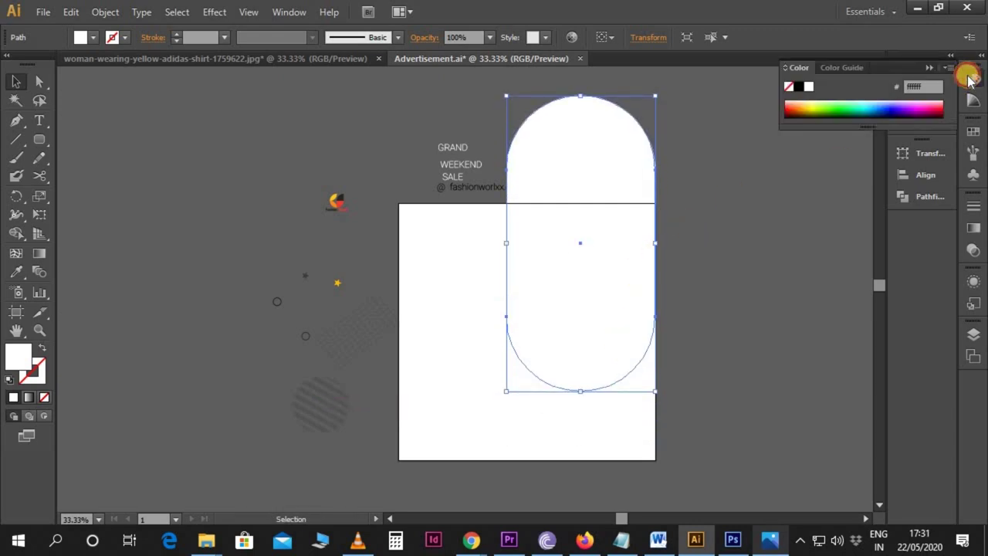
{"action": "left_click", "coordinate": [799, 87]}
{"action": "left_click", "coordinate": [932, 68]}
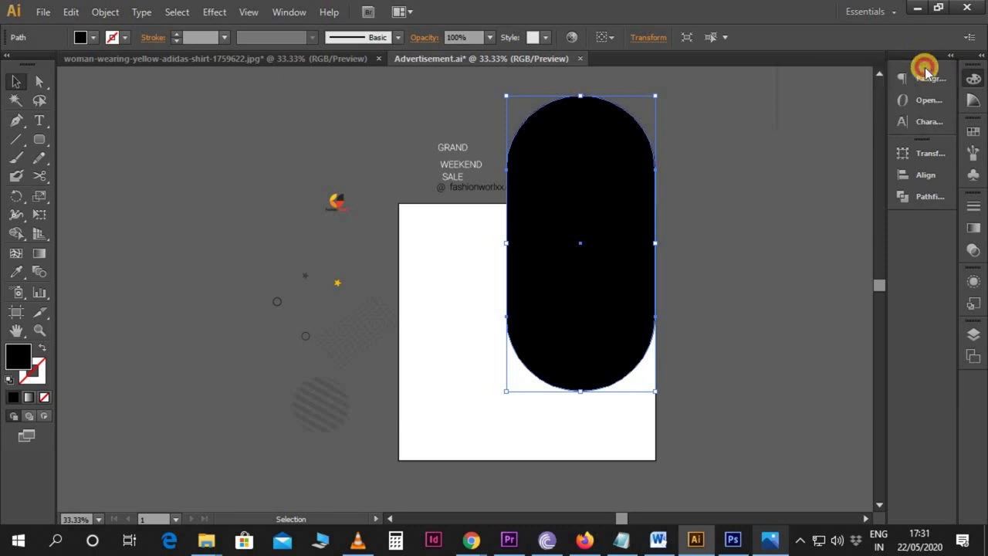
{"action": "left_click", "coordinate": [753, 185]}
{"action": "key", "text": "ctrl+plus"}
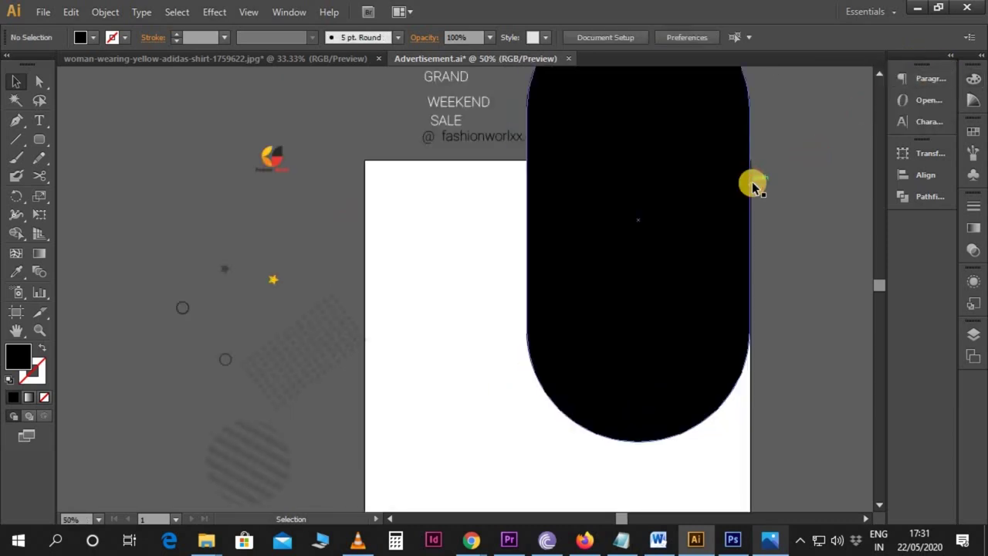
- Knife-cut the black pill along the artboard's top edge and delete the upper piece
{"action": "left_click_drag", "start_coordinate": [751, 196], "coordinate": [657, 211]}
{"action": "left_click", "coordinate": [524, 160]}
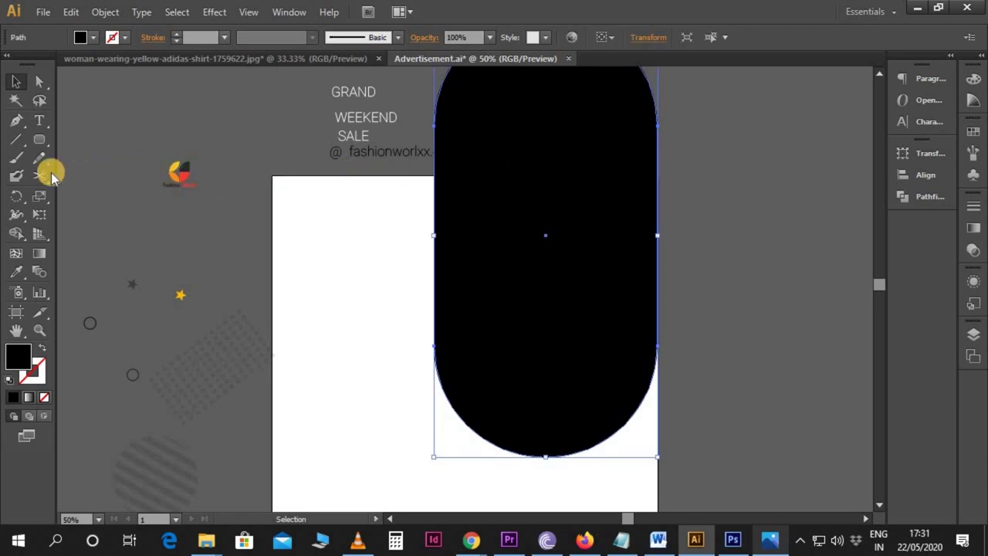
{"action": "left_click_drag", "start_coordinate": [45, 174], "coordinate": [91, 209]}
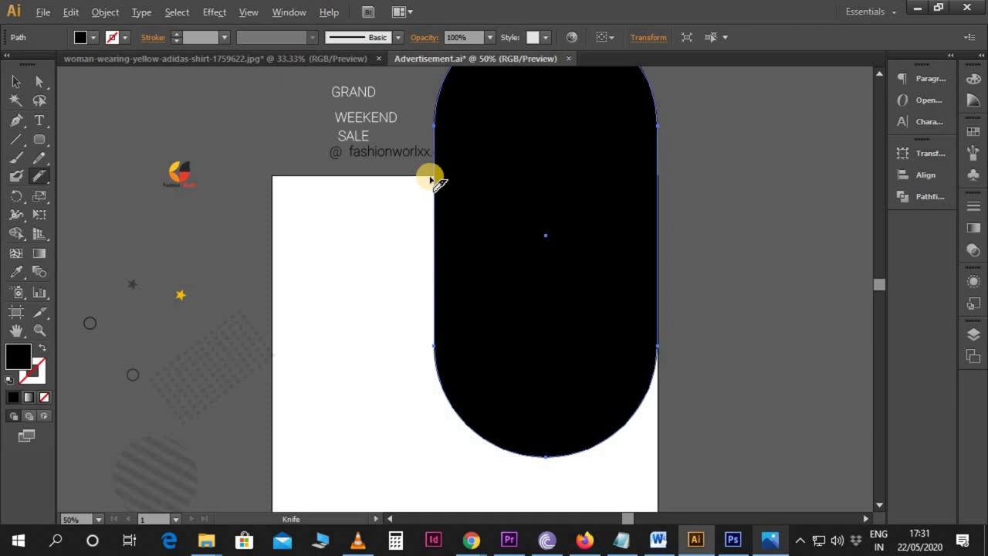
{"action": "left_click_drag", "start_coordinate": [431, 180], "coordinate": [697, 183]}
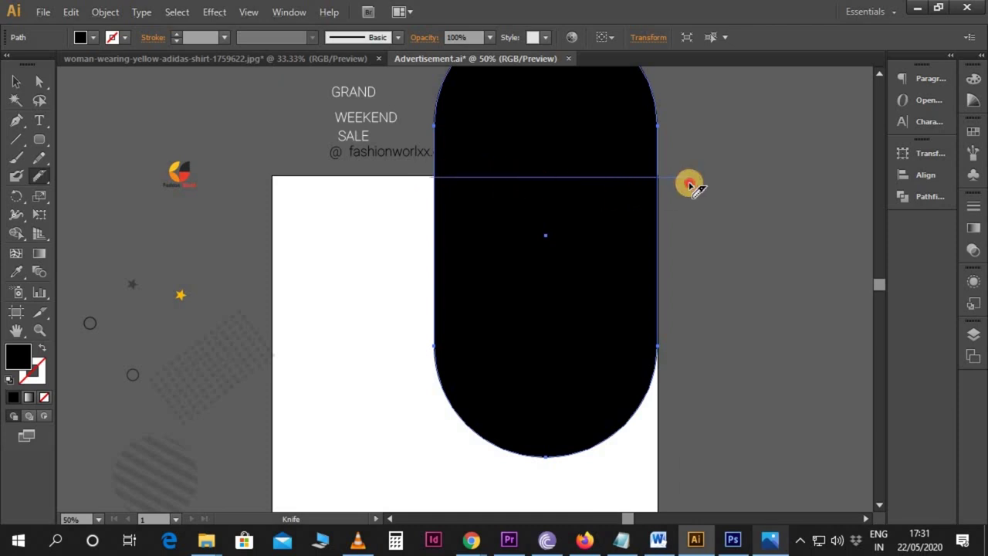
{"action": "key", "text": "v"}
{"action": "left_click", "coordinate": [624, 142]}
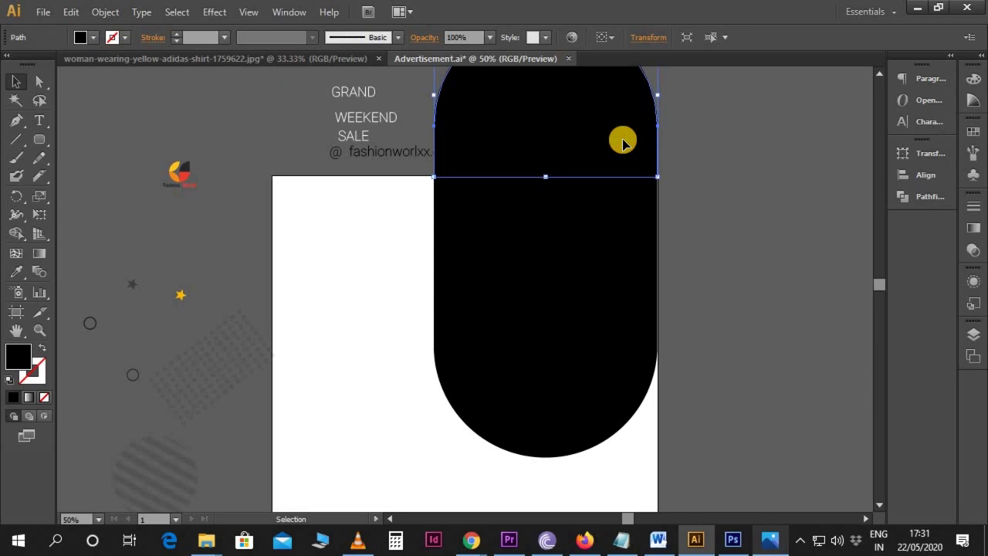
{"action": "key", "text": "Delete"}
- Check the flat-topped black shape and zoom back out to the whole artboard
{"action": "left_click", "coordinate": [614, 224]}
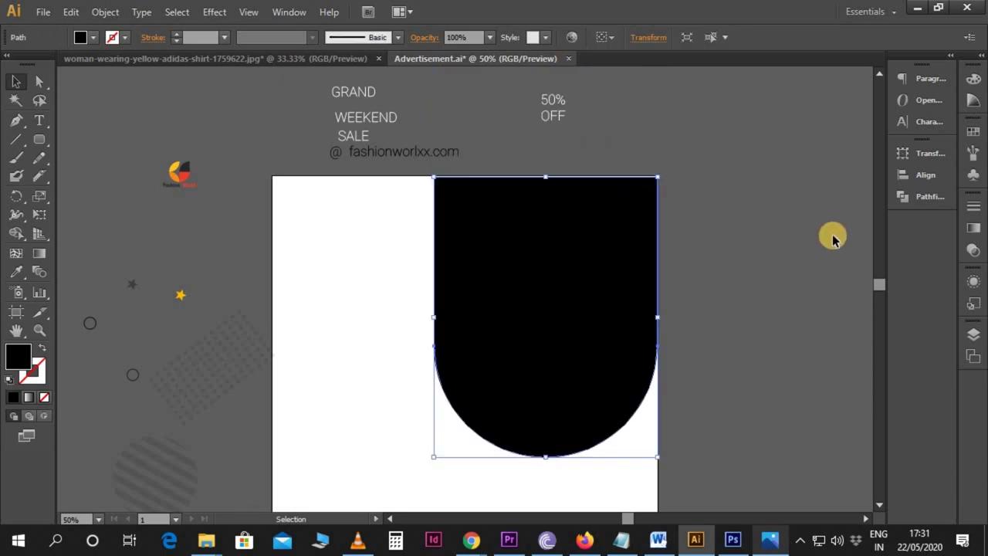
{"action": "left_click", "coordinate": [761, 223]}
{"action": "scroll", "coordinate": [753, 224], "scroll_direction": "down", "scroll_amount": 2}
{"action": "scroll", "coordinate": [747, 223], "scroll_direction": "down", "scroll_amount": 2}
{"action": "scroll", "coordinate": [703, 251], "scroll_direction": "up", "scroll_amount": 1}
{"action": "scroll", "coordinate": [703, 270], "scroll_direction": "up", "scroll_amount": 2}
{"action": "key", "text": "ctrl+minus"}
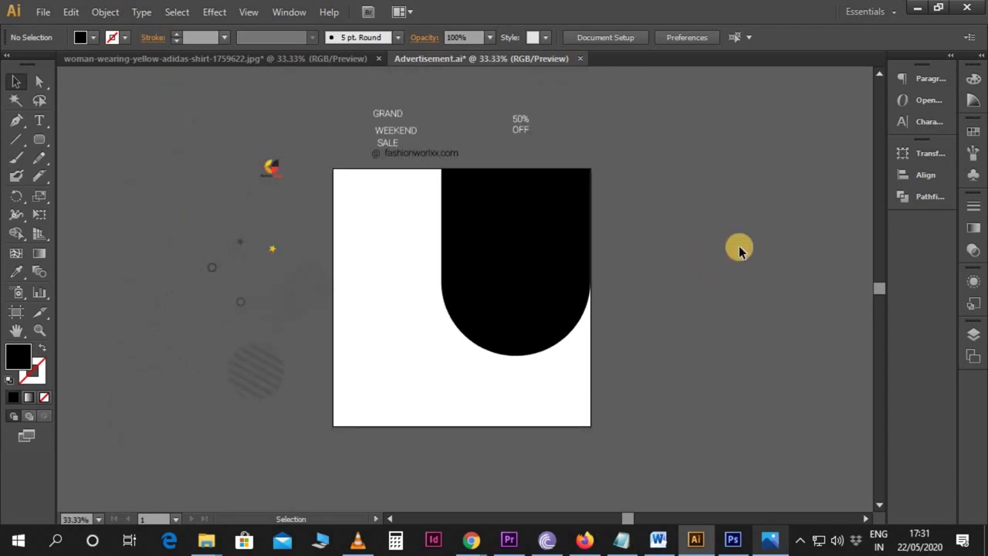
{"action": "scroll", "coordinate": [739, 248], "scroll_direction": "down", "scroll_amount": 1}
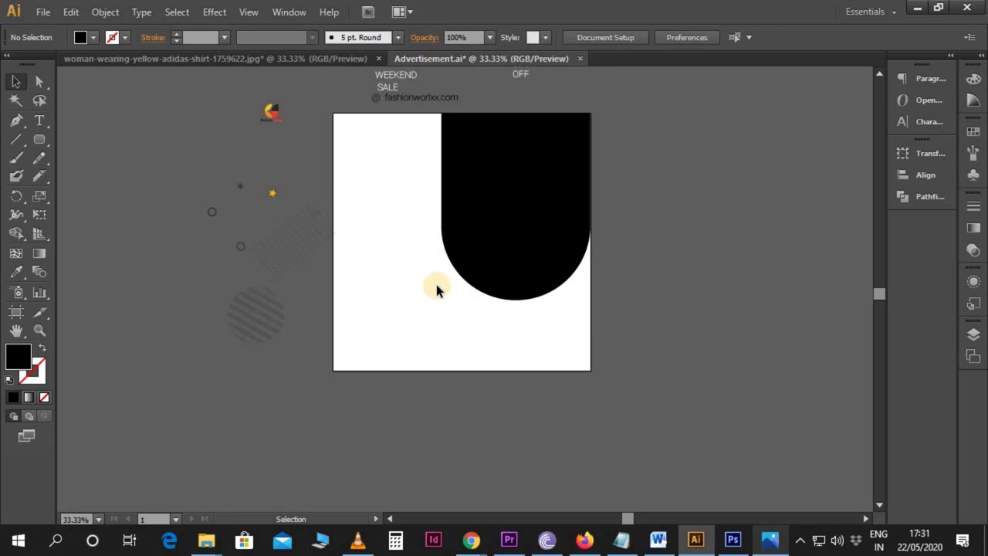
- Draw a wide rounded rectangle across the artboard and rotate it about 30°
{"action": "left_click_drag", "start_coordinate": [39, 141], "coordinate": [59, 148]}
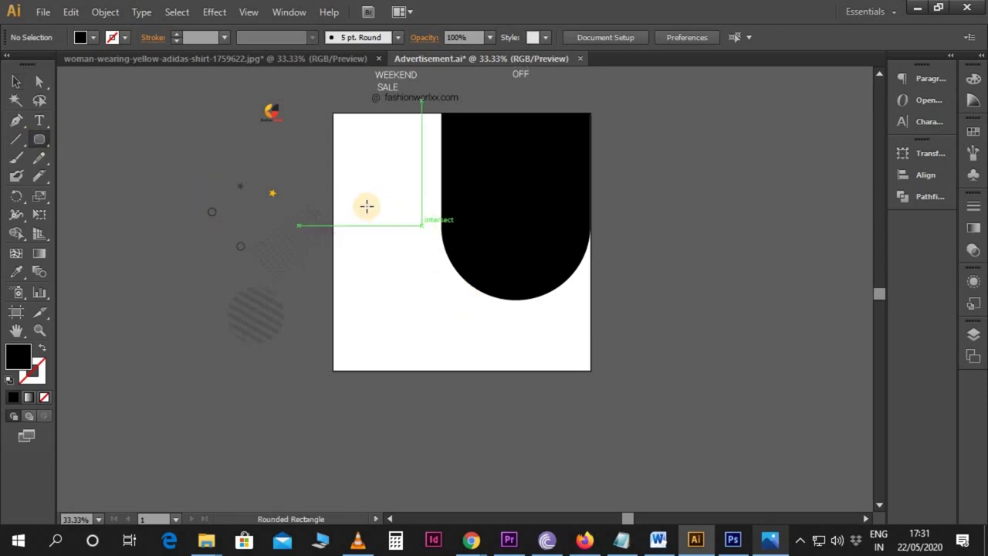
{"action": "mouse_move", "coordinate": [469, 267]}
{"action": "left_mouse_down"}
{"action": "mouse_move", "coordinate": [585, 371]}
{"action": "mouse_move", "coordinate": [774, 399]}
{"action": "left_mouse_up"}
{"action": "key", "text": "e"}
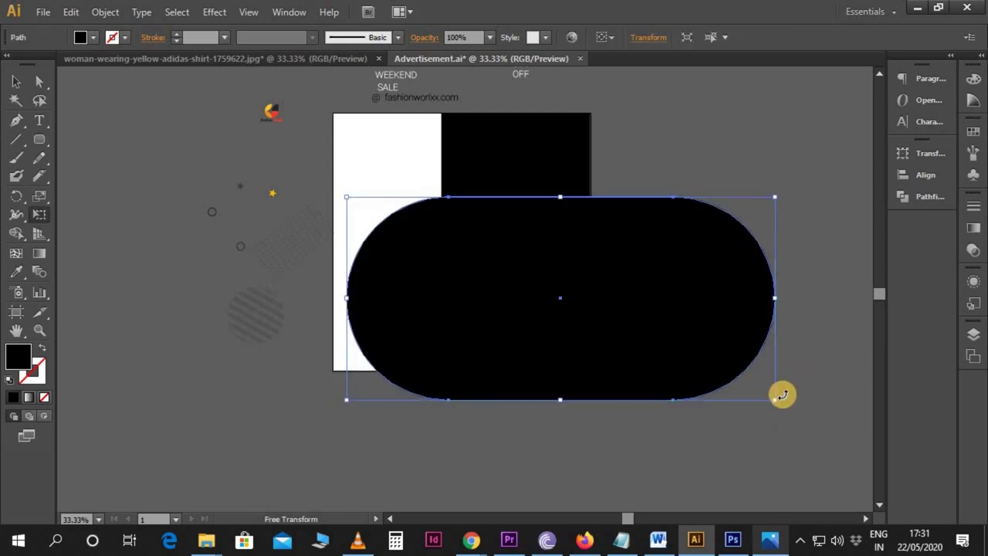
{"action": "mouse_move", "coordinate": [782, 396]}
{"action": "left_mouse_down"}
{"action": "mouse_move", "coordinate": [662, 357]}
{"action": "mouse_move", "coordinate": [645, 370]}
{"action": "mouse_move", "coordinate": [632, 363]}
{"action": "mouse_move", "coordinate": [644, 372]}
{"action": "left_mouse_up"}
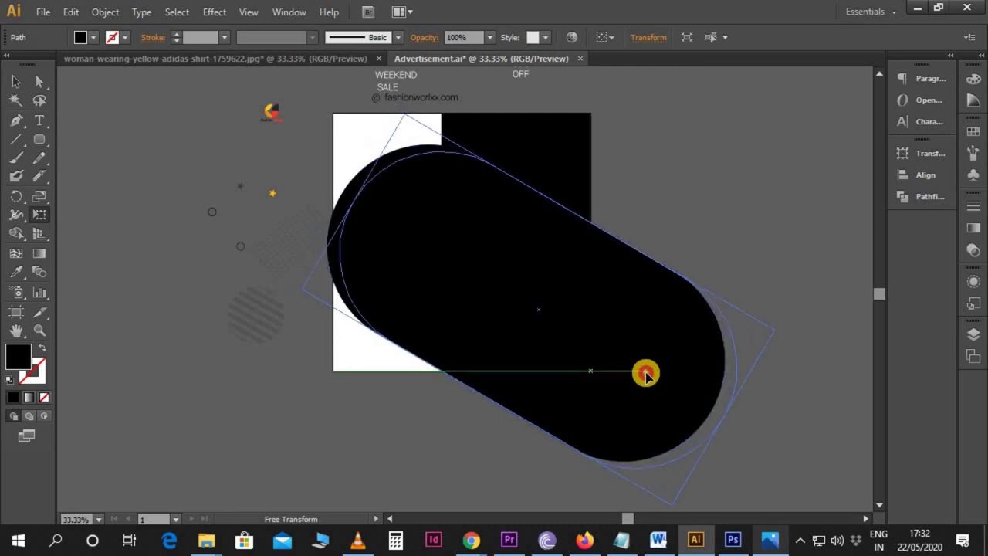
{"action": "key", "text": "v"}
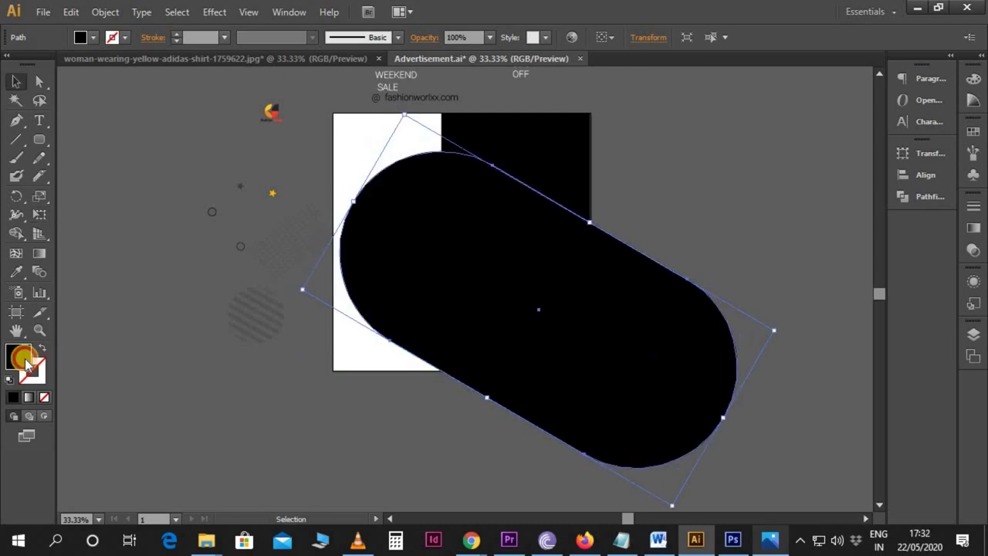
- Fill the rotated pill with light grey (#ededed) and deselect it
{"action": "double_click", "coordinate": [24, 358]}
{"action": "left_click", "coordinate": [503, 330]}
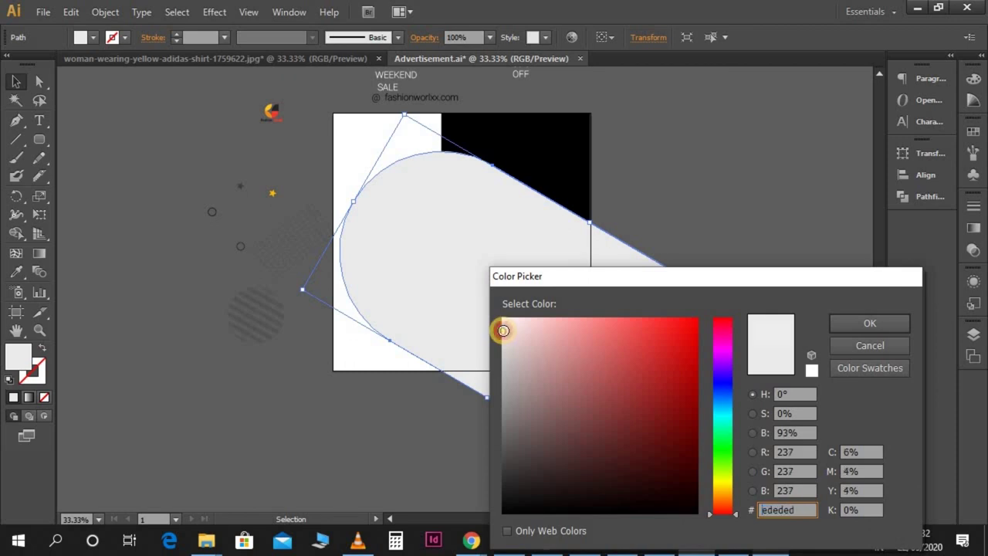
{"action": "key", "text": "Return"}
{"action": "left_click", "coordinate": [728, 228]}
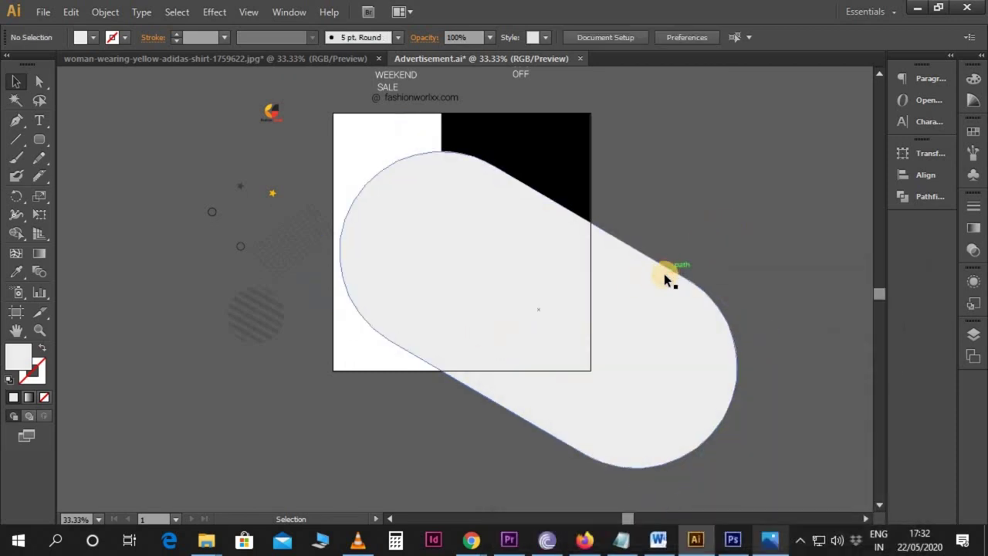
- Bring the black U-shape to the front, in front of the grey pill
{"action": "left_click", "coordinate": [552, 176]}
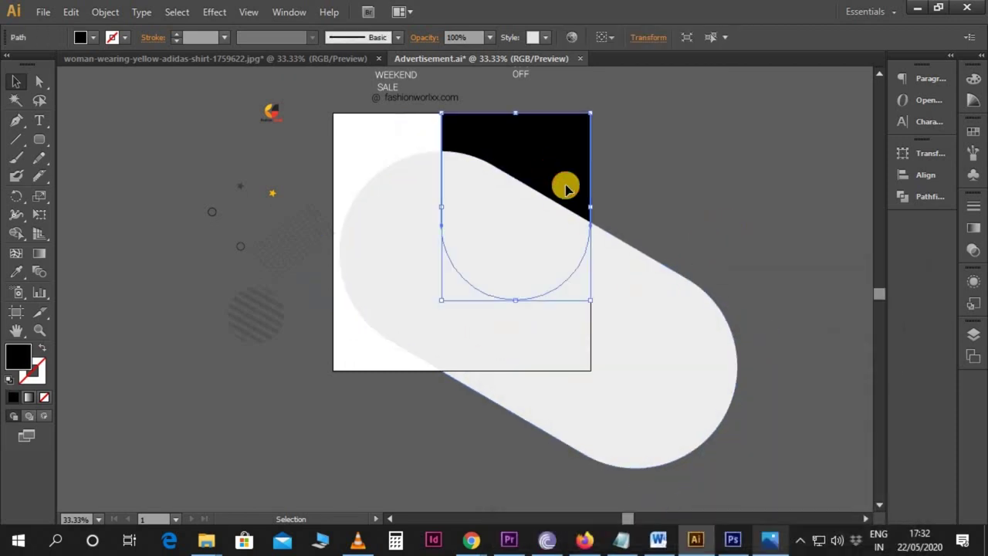
{"action": "key", "text": "ctrl"}
{"action": "key", "text": "ctrl+shift+bracketright"}
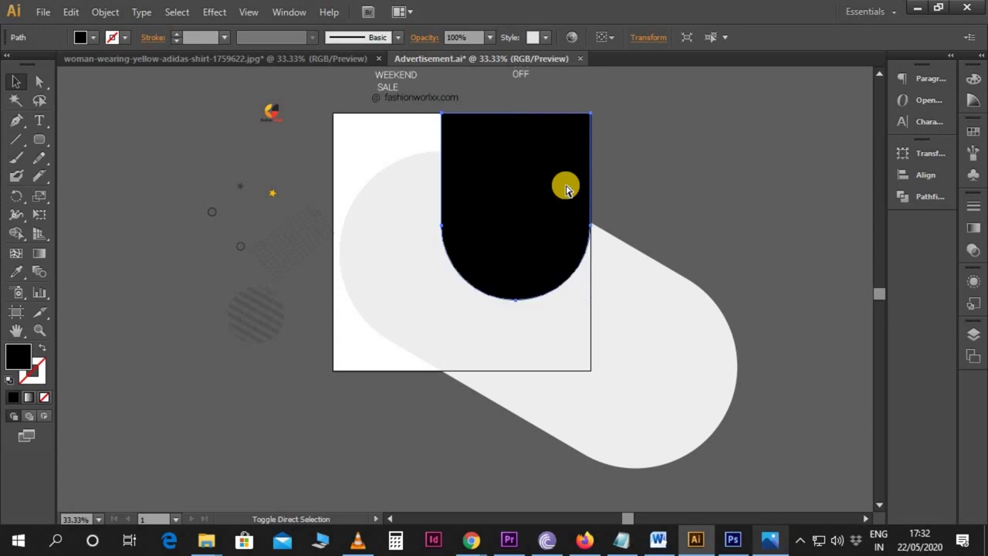
{"action": "left_click", "coordinate": [681, 195]}
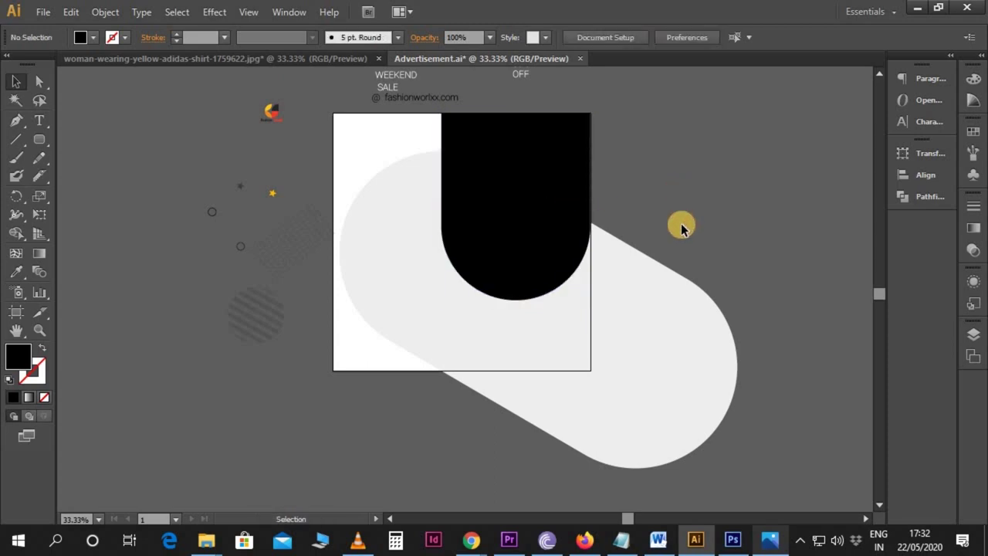
- Knife-cut the grey pill along the artboard's right and bottom edges
{"action": "left_click", "coordinate": [653, 278]}
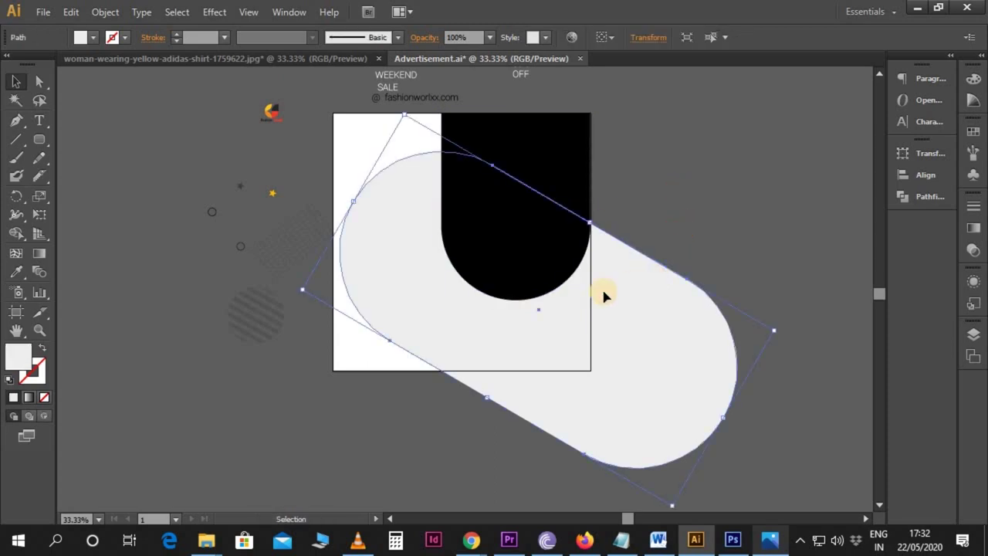
{"action": "left_click", "coordinate": [42, 171]}
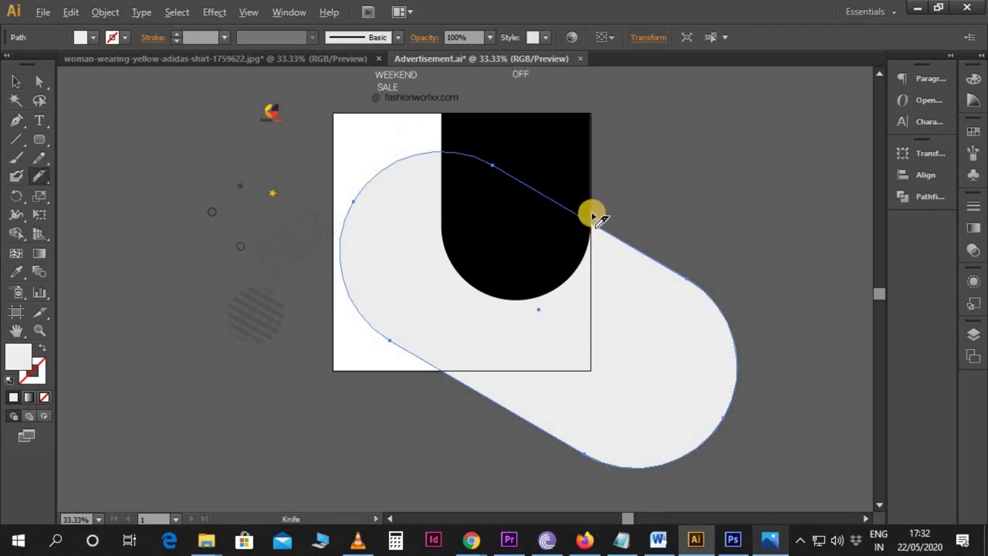
{"action": "left_click_drag", "start_coordinate": [591, 214], "coordinate": [594, 356]}
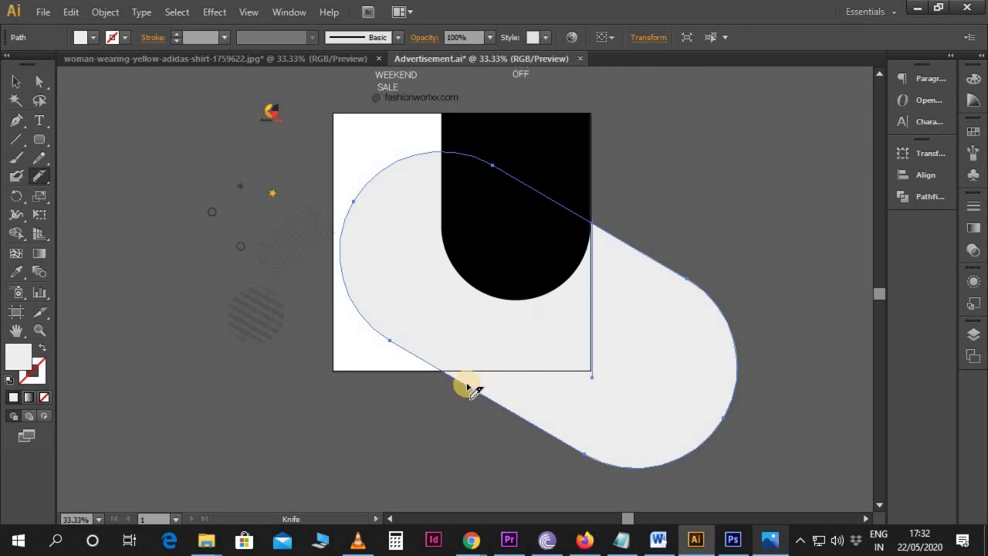
{"action": "left_click_drag", "start_coordinate": [488, 380], "coordinate": [620, 393]}
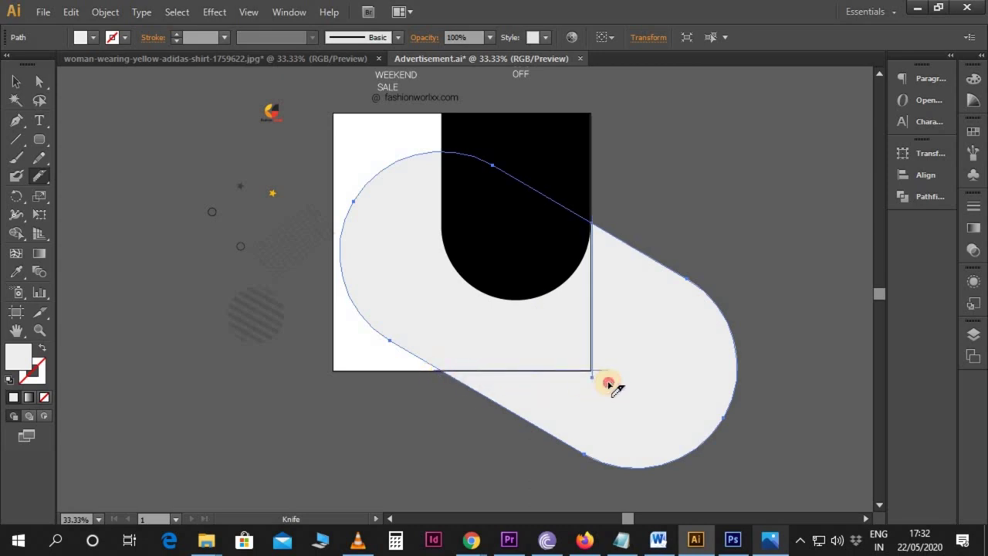
{"action": "key", "text": "v"}
{"action": "left_click", "coordinate": [805, 375]}
- Delete the grey pill's overhanging lower-right piece and check the trimmed shape
{"action": "left_click", "coordinate": [661, 364]}
{"action": "key", "text": "Delete"}
{"action": "left_click", "coordinate": [580, 358]}
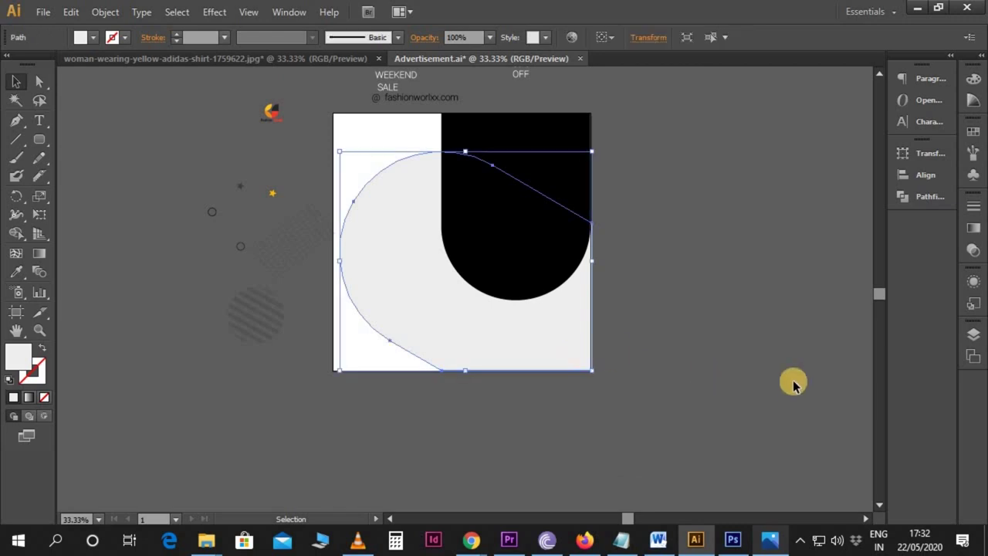
{"action": "left_click", "coordinate": [748, 369]}
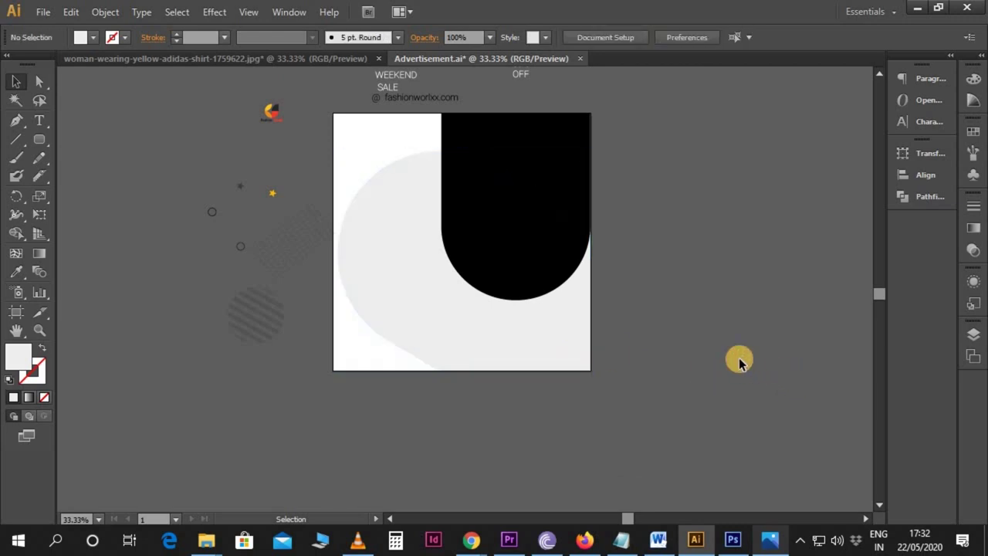
{"action": "key", "text": "ctrl+plus"}
{"action": "scroll", "coordinate": [739, 363], "scroll_direction": "up", "scroll_amount": 2}
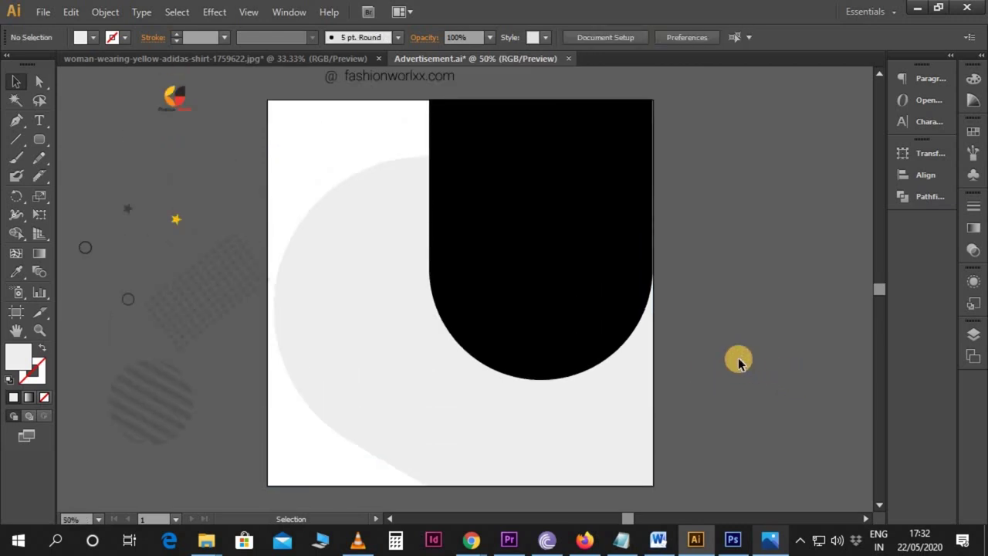
- Duplicate the black arch slightly left as an unfilled outline copy
{"action": "scroll", "coordinate": [738, 363], "scroll_direction": "up", "scroll_amount": 1}
{"action": "left_click", "coordinate": [556, 249]}
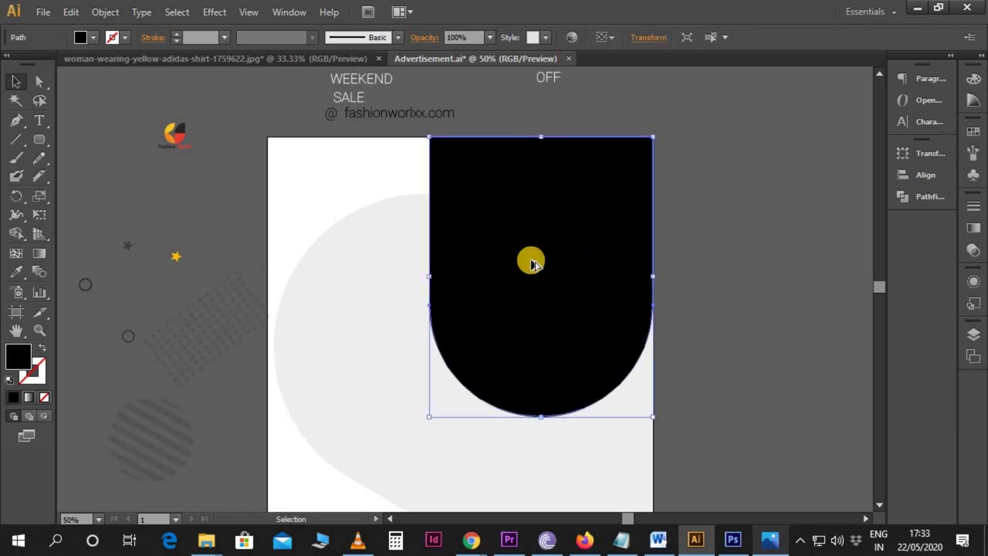
{"action": "left_click_drag", "start_coordinate": [531, 262], "coordinate": [501, 264]}
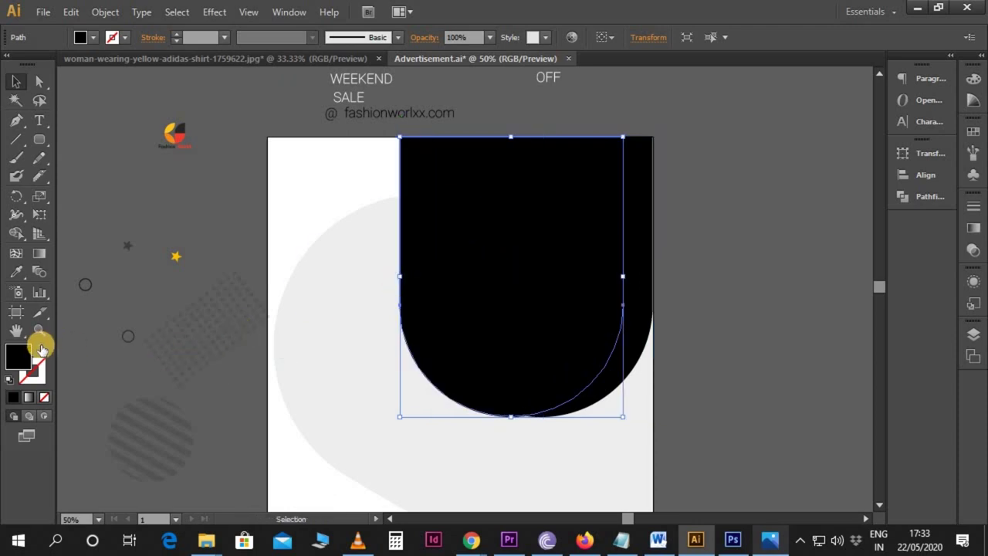
{"action": "left_click", "coordinate": [42, 349]}
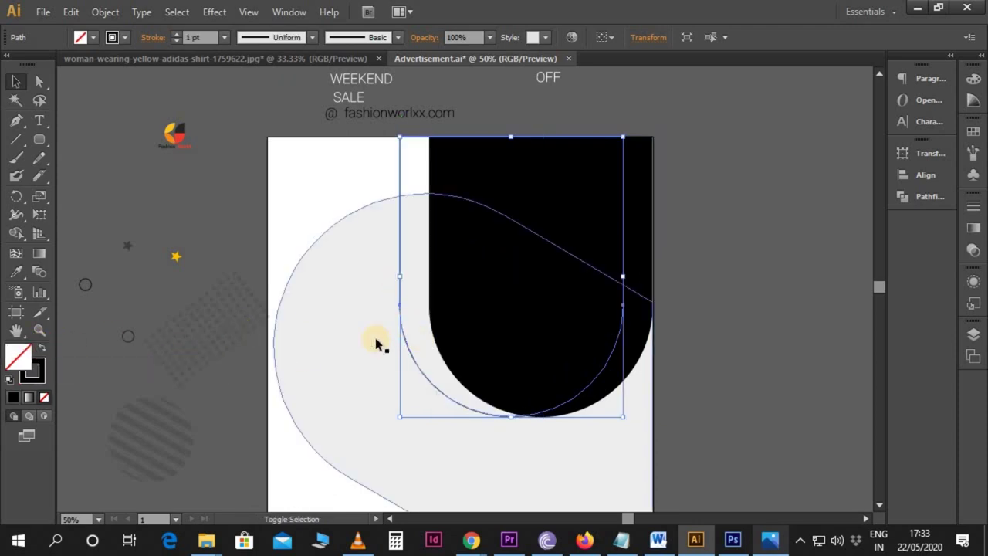
{"action": "key", "text": "shift+Right"}
{"action": "key", "text": "shift+Right"}
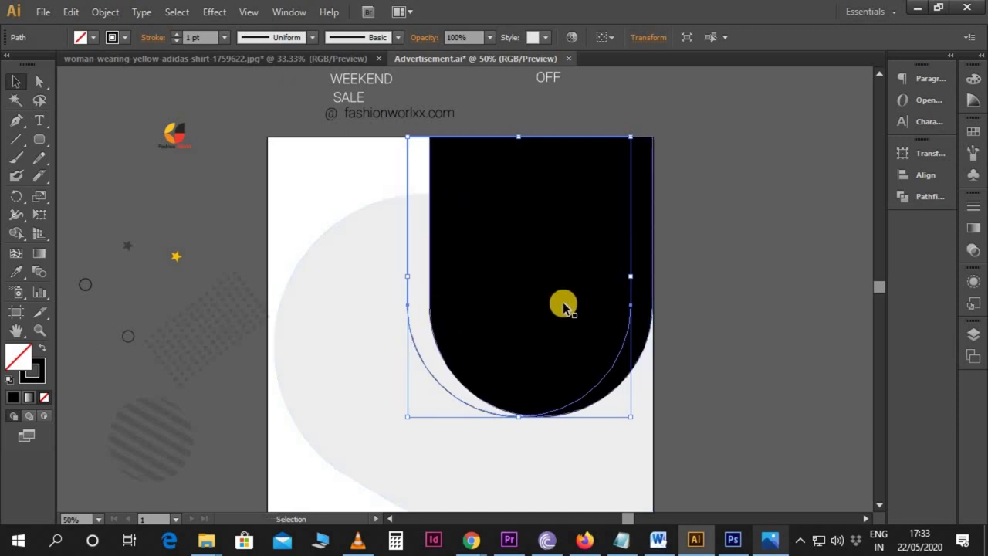
{"action": "left_click", "coordinate": [701, 365]}
- Select the black arch, then bring up the woman's photo document
{"action": "scroll", "coordinate": [732, 281], "scroll_direction": "down", "scroll_amount": 2}
{"action": "scroll", "coordinate": [636, 216], "scroll_direction": "up", "scroll_amount": 1}
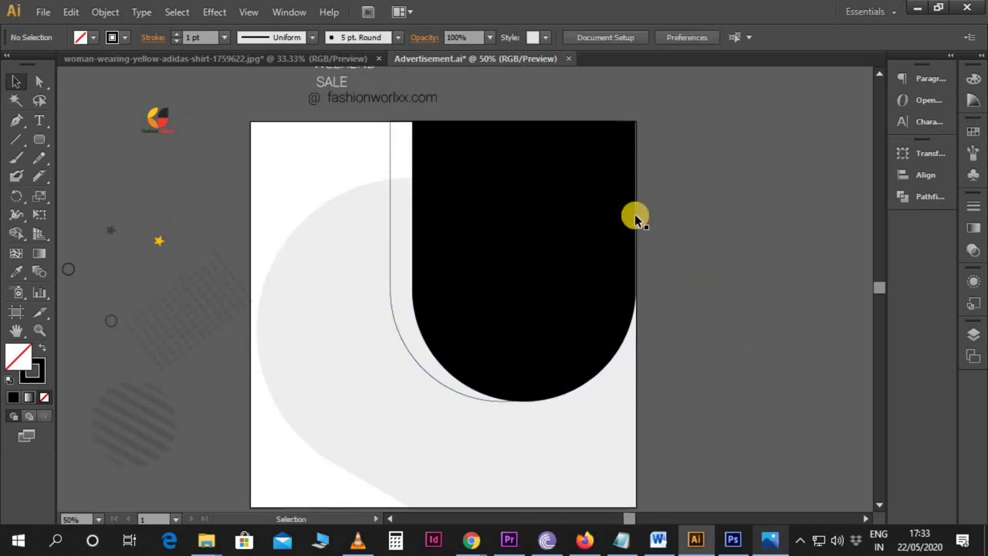
{"action": "left_click", "coordinate": [621, 202]}
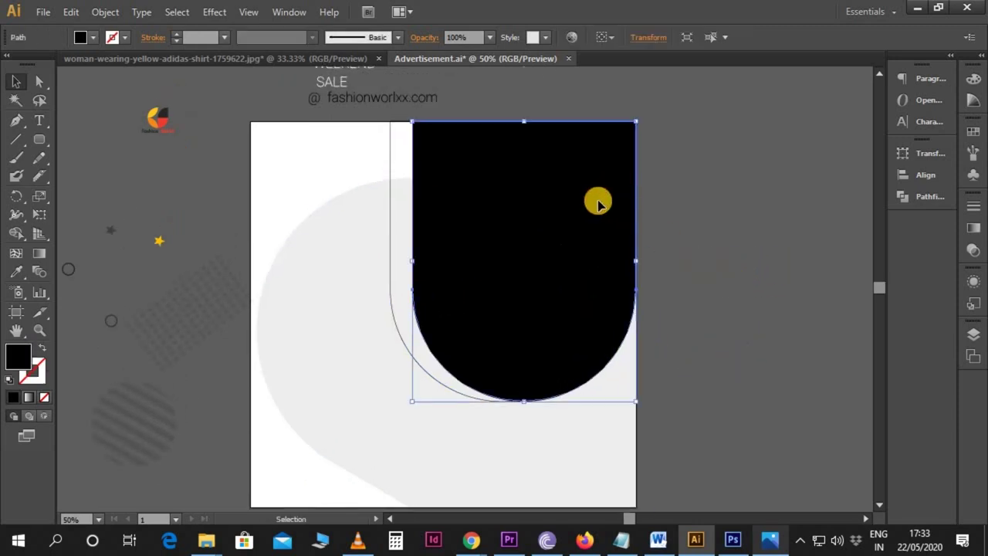
{"action": "left_click", "coordinate": [263, 67]}
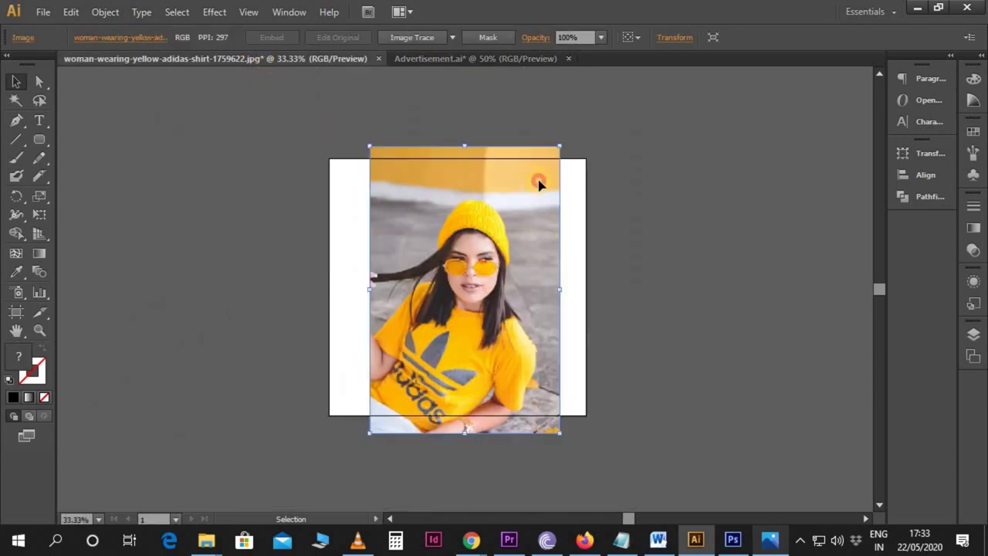
- Place the woman's photo over the black arch at about 679 × 1025 px, just behind it
{"action": "left_click_drag", "start_coordinate": [539, 183], "coordinate": [530, 149]}
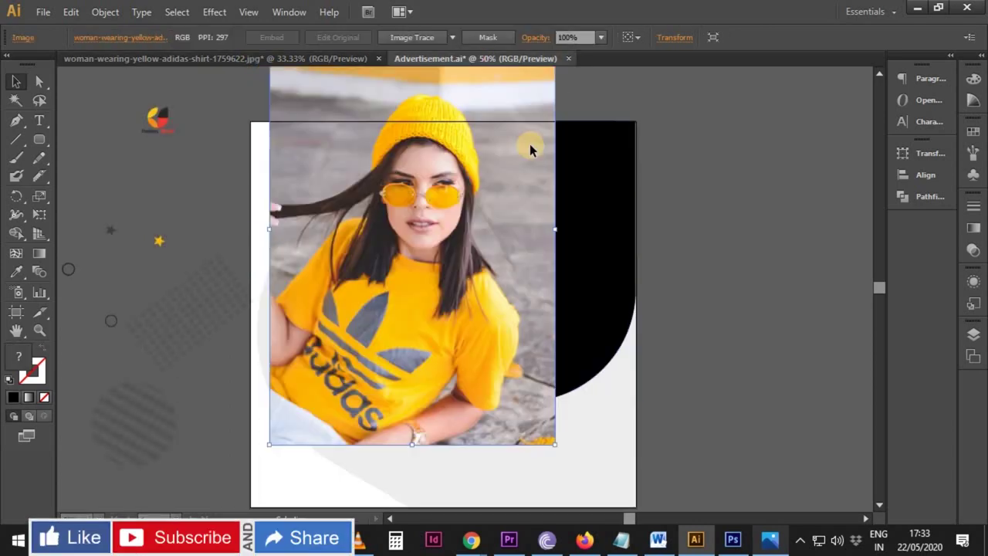
{"action": "left_click_drag", "start_coordinate": [491, 172], "coordinate": [580, 179]}
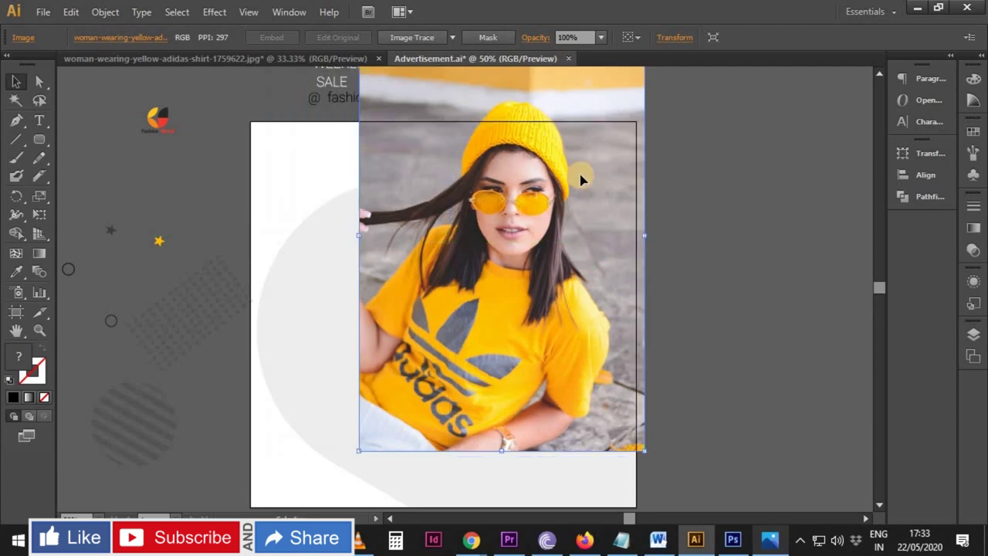
{"action": "left_click_drag", "start_coordinate": [365, 450], "coordinate": [383, 397]}
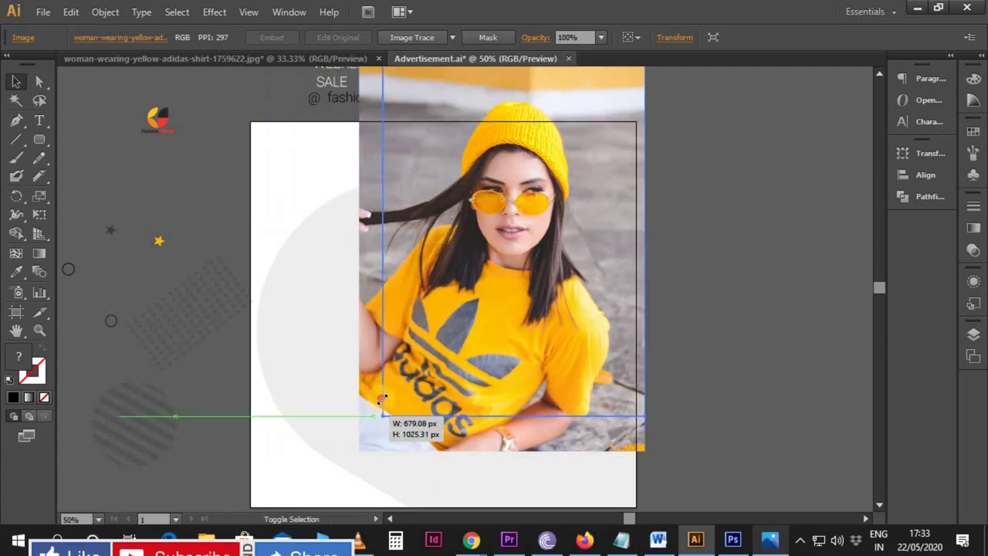
{"action": "key", "text": "ctrl+bracketleft"}
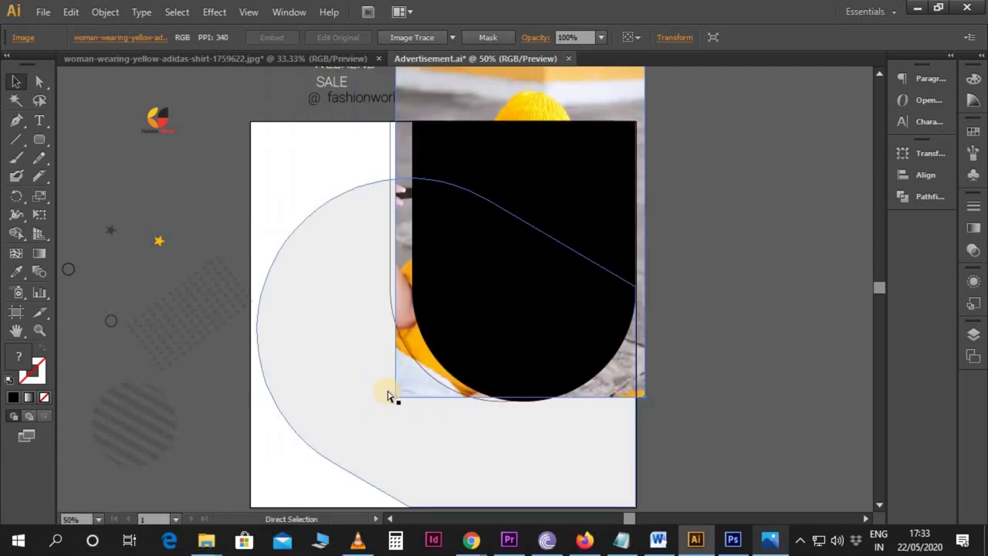
- Make a clipping mask of the photo with the black arch shape
{"action": "left_click", "coordinate": [585, 217], "text": "shift"}
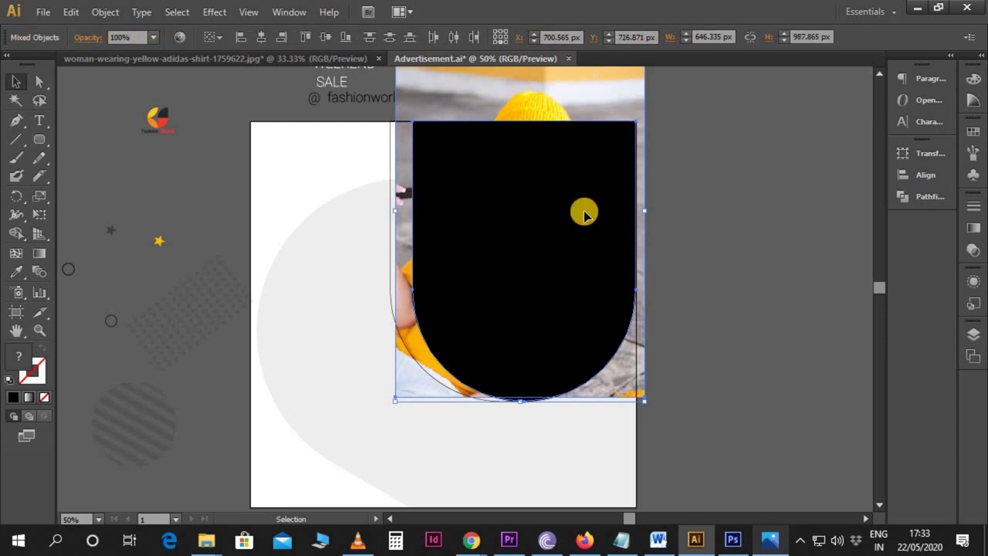
{"action": "right_click", "coordinate": [584, 215]}
{"action": "left_click", "coordinate": [630, 301]}
{"action": "left_click", "coordinate": [724, 272]}
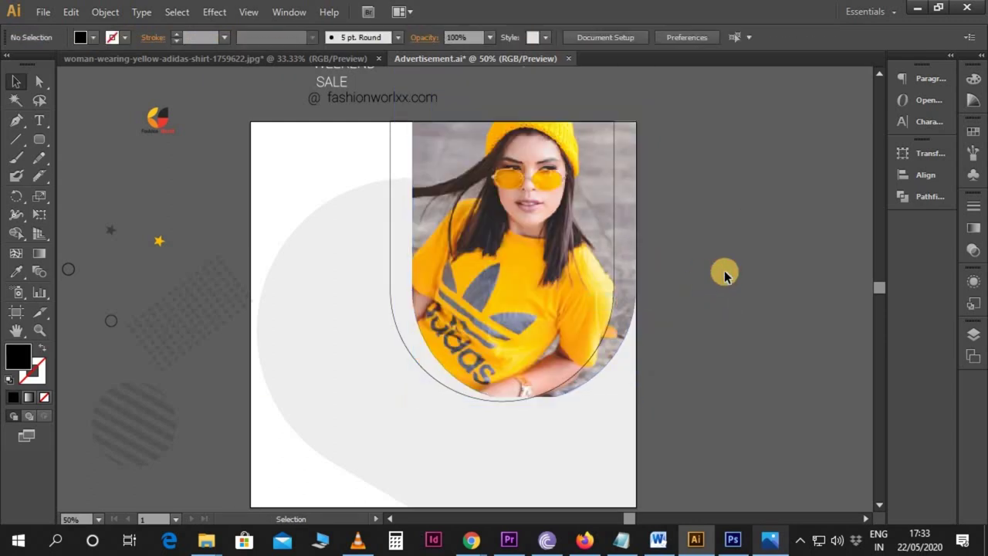
- Resize and shift the photo down inside the arch so the woman fills it
{"action": "double_click", "coordinate": [629, 280]}
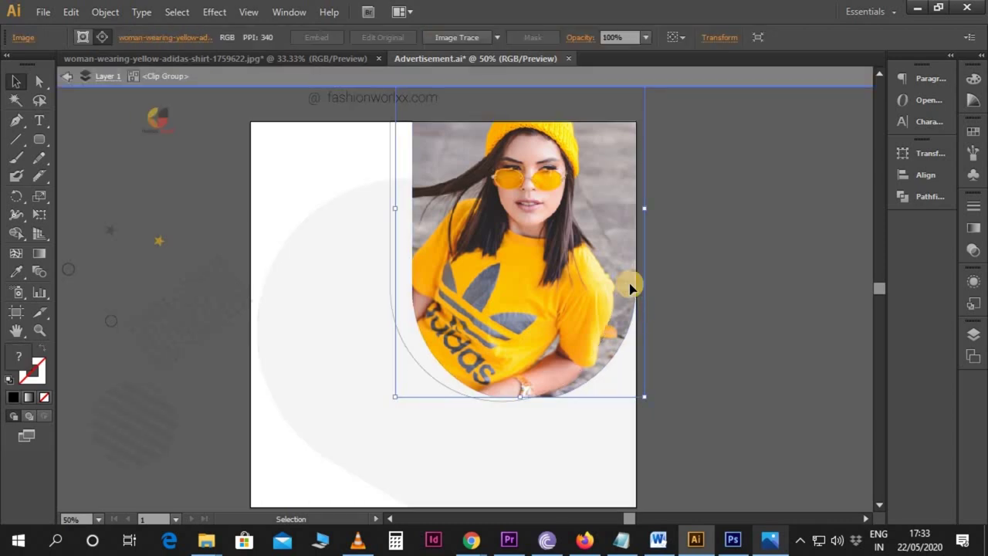
{"action": "left_click_drag", "start_coordinate": [397, 396], "coordinate": [407, 380]}
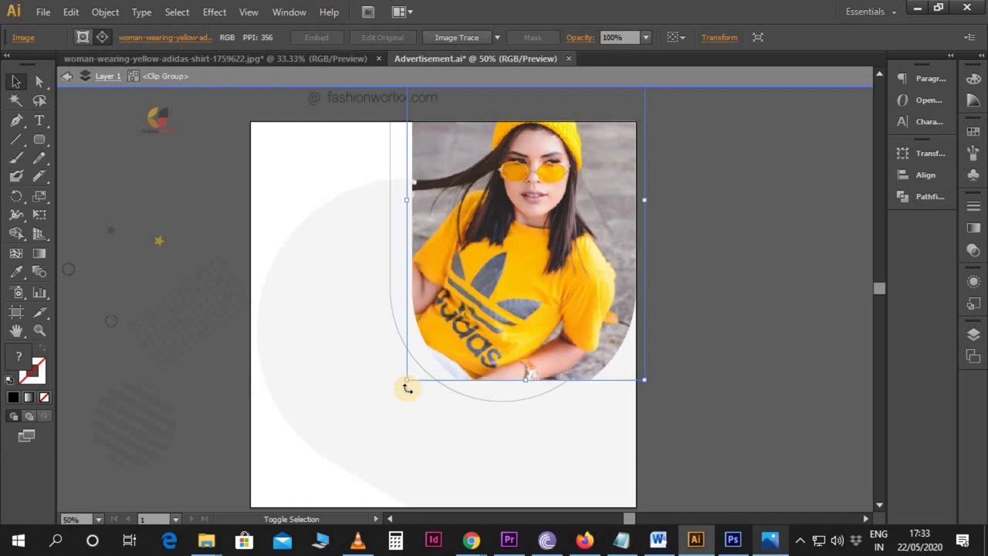
{"action": "key", "text": "shift+Down"}
{"action": "key", "text": "shift+Down"}
{"action": "key", "text": "shift+Down"}
{"action": "key", "text": "shift+Down"}
{"action": "key", "text": "shift+Down"}
{"action": "key", "text": "shift+Down"}
{"action": "key", "text": "shift+Down"}
{"action": "key", "text": "shift+Down"}
{"action": "key", "text": "shift+Down"}
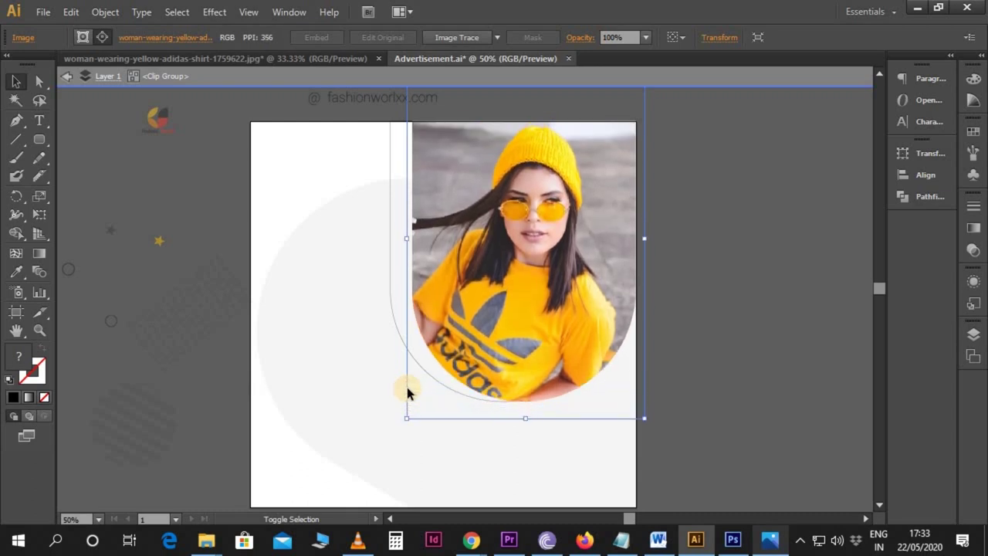
{"action": "key", "text": "shift+Down"}
{"action": "key", "text": "shift+Down"}
{"action": "left_click_drag", "start_coordinate": [645, 426], "coordinate": [640, 416]}
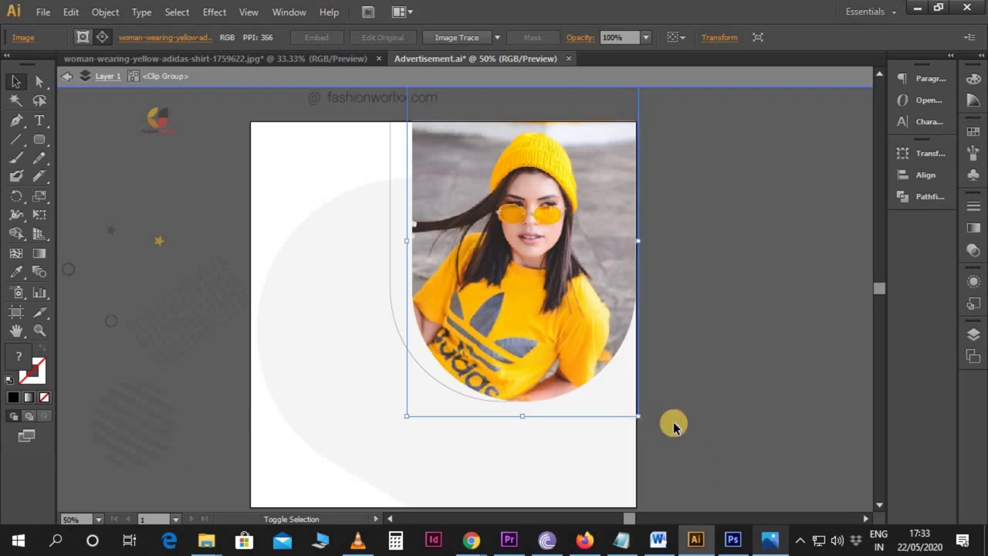
- Enlarge and align the outlined arch copy around the photo-filled arch
{"action": "double_click", "coordinate": [746, 437]}
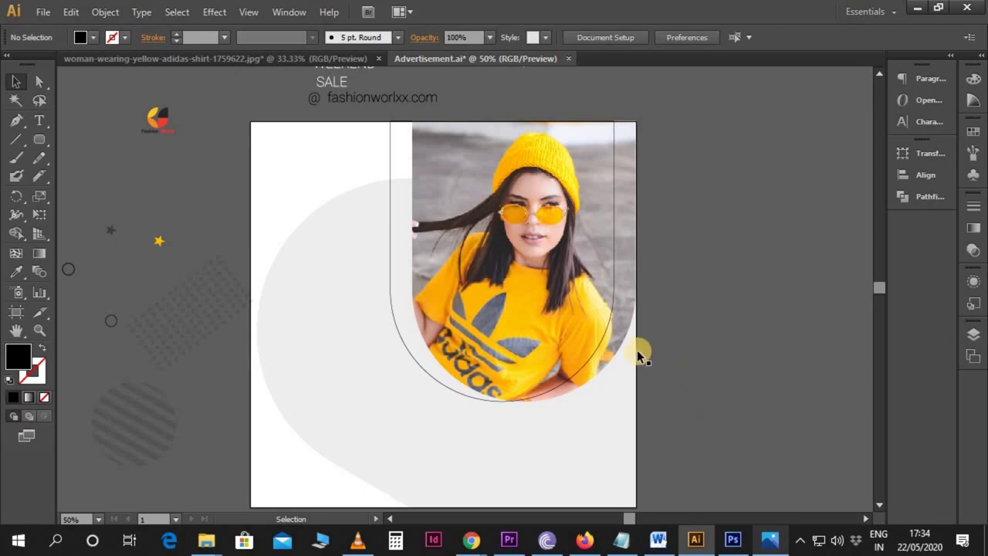
{"action": "left_click", "coordinate": [609, 327]}
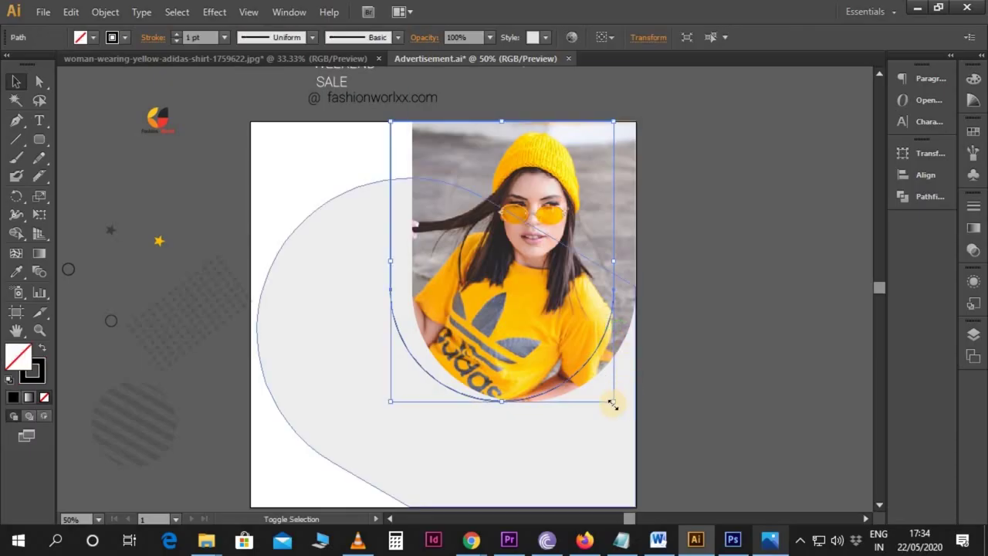
{"action": "left_click_drag", "start_coordinate": [611, 400], "coordinate": [629, 427]}
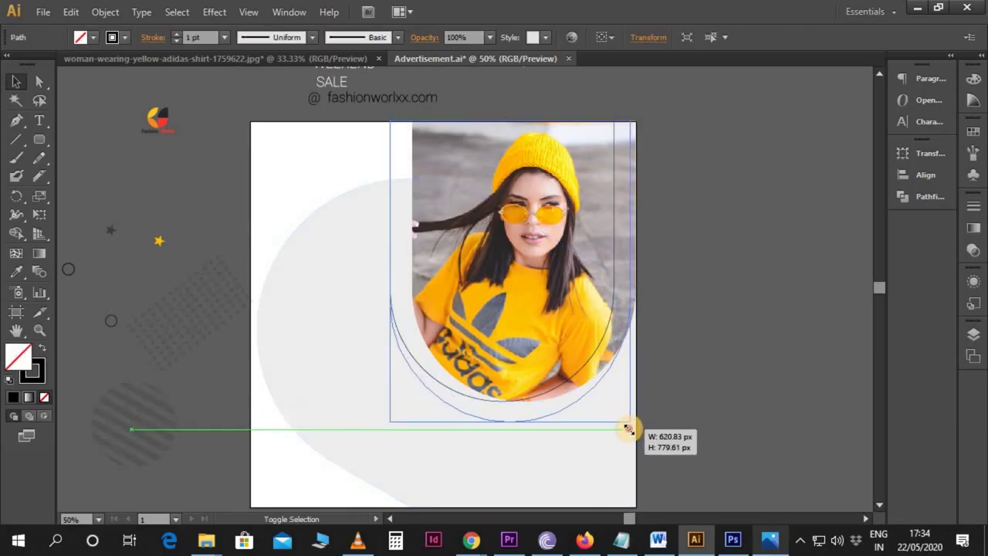
{"action": "key", "text": "shift+Right"}
{"action": "key", "text": "shift+Right"}
{"action": "key", "text": "shift+Right"}
{"action": "key", "text": "shift+Right"}
{"action": "key", "text": "shift+Up"}
{"action": "key", "text": "shift+Up"}
{"action": "key", "text": "shift+Up"}
{"action": "key", "text": "Left"}
{"action": "key", "text": "Up"}
{"action": "key", "text": "Up"}
{"action": "key", "text": "Up"}
{"action": "left_click", "coordinate": [669, 389]}
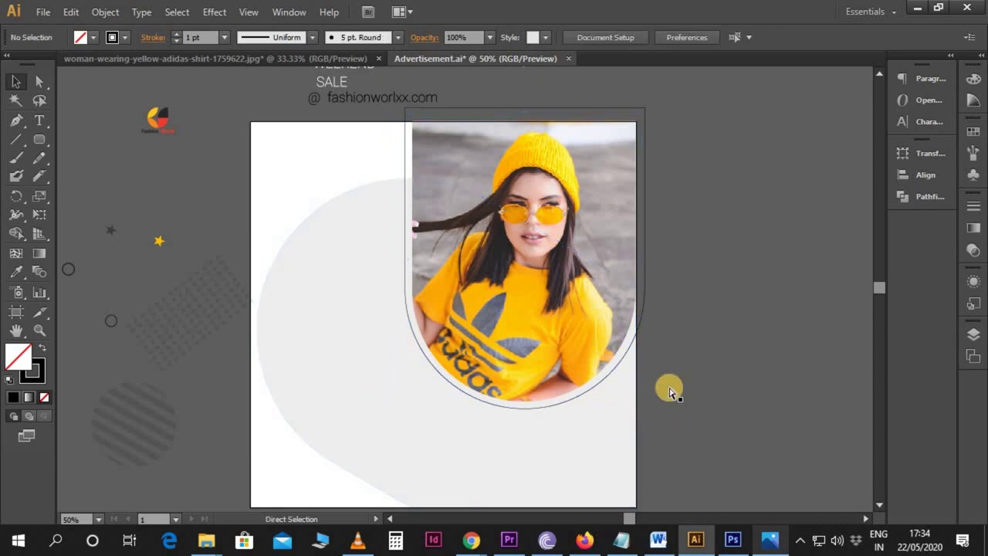
{"action": "key", "text": "ctrl+plus"}
{"action": "left_click_drag", "start_coordinate": [746, 353], "coordinate": [721, 343]}
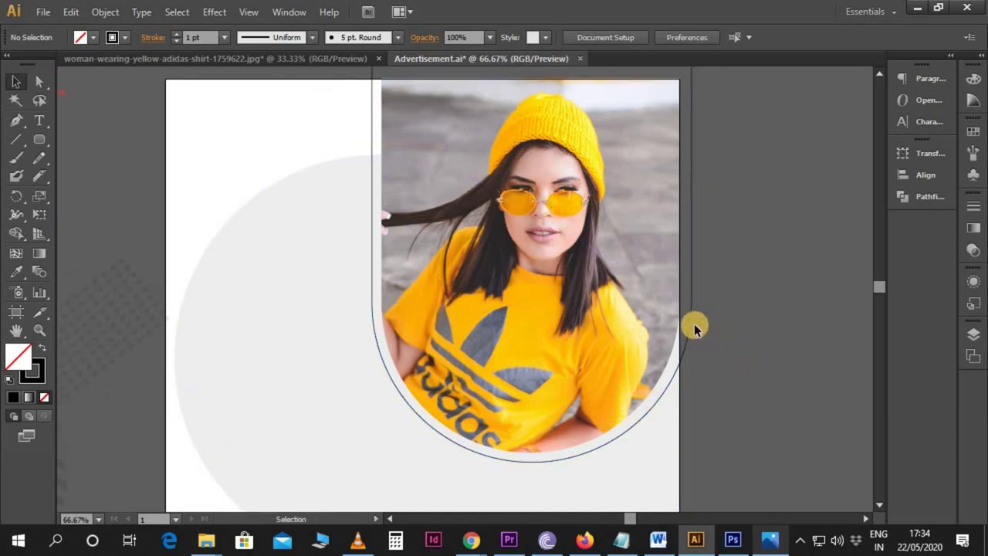
- Give the arch outline the 15 pt. Round brush with a 0.5 pt stroke weight
{"action": "left_click", "coordinate": [693, 326]}
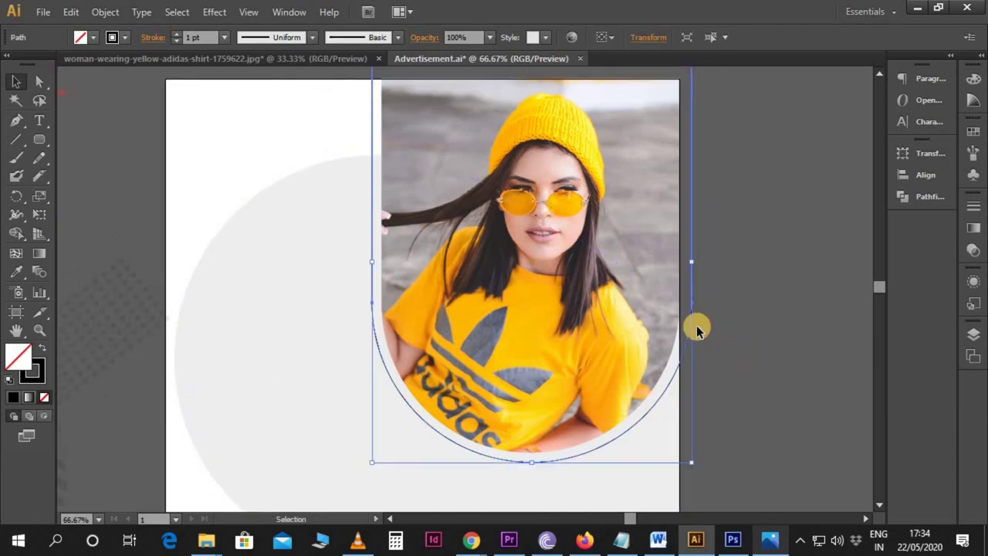
{"action": "left_click", "coordinate": [396, 37]}
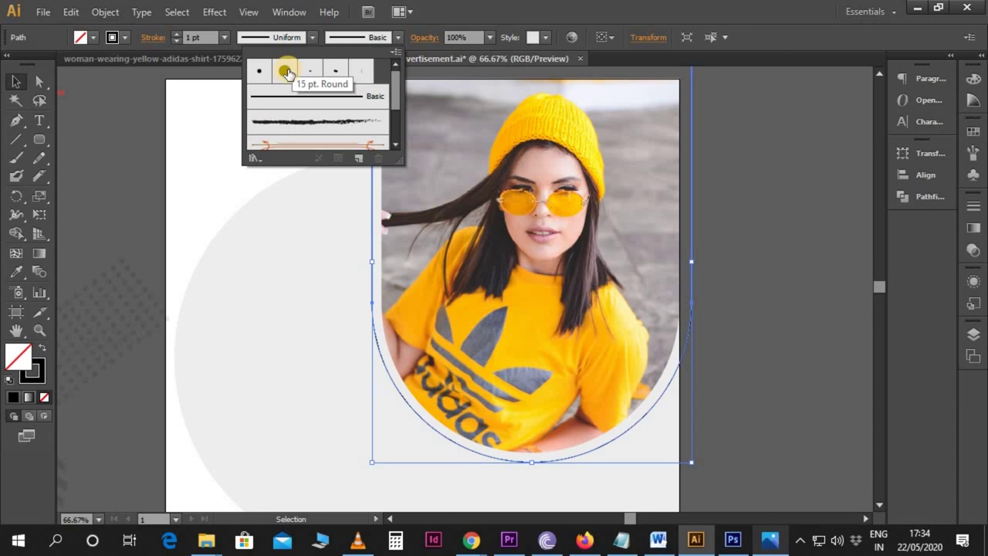
{"action": "left_click", "coordinate": [286, 72]}
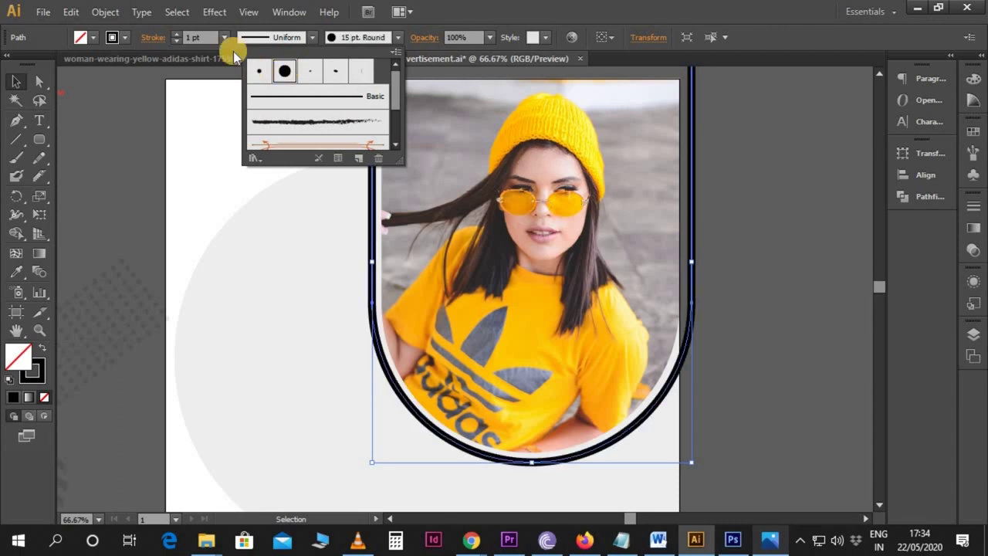
{"action": "left_click", "coordinate": [207, 37]}
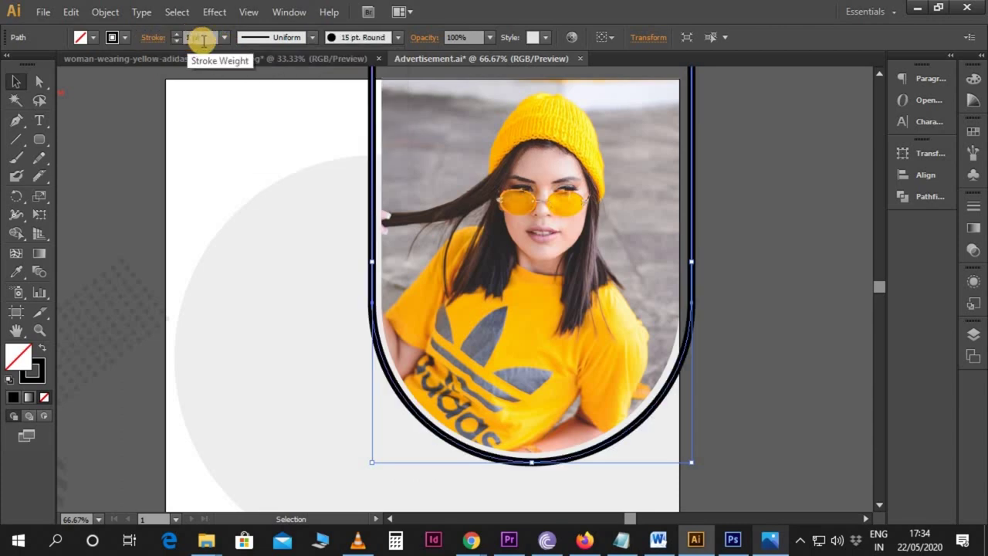
{"action": "left_click", "coordinate": [193, 38]}
{"action": "type", "text": "5"}
{"action": "key", "text": "Return"}
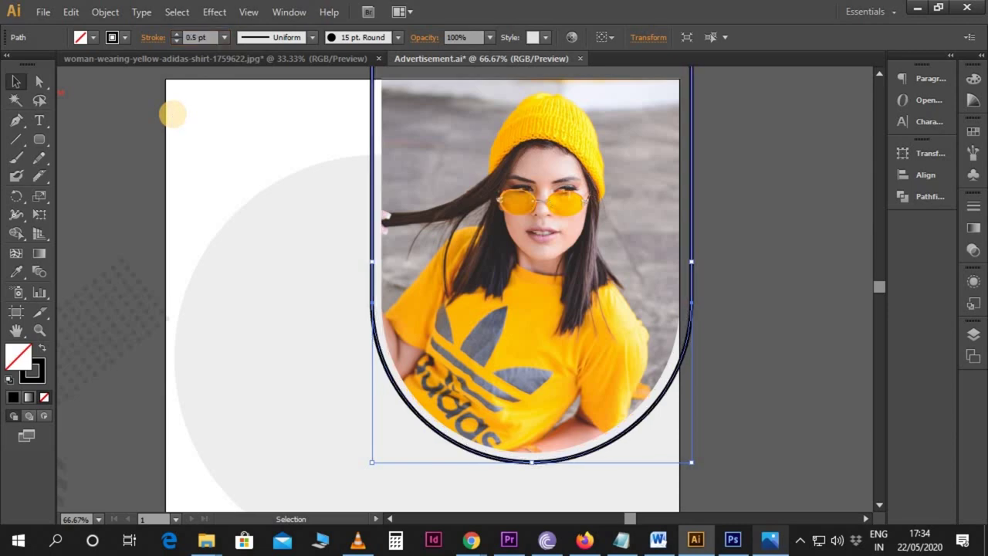
- Shrink the photo slightly and nudge it right and down
{"action": "scroll", "coordinate": [730, 474], "scroll_direction": "up", "scroll_amount": 1}
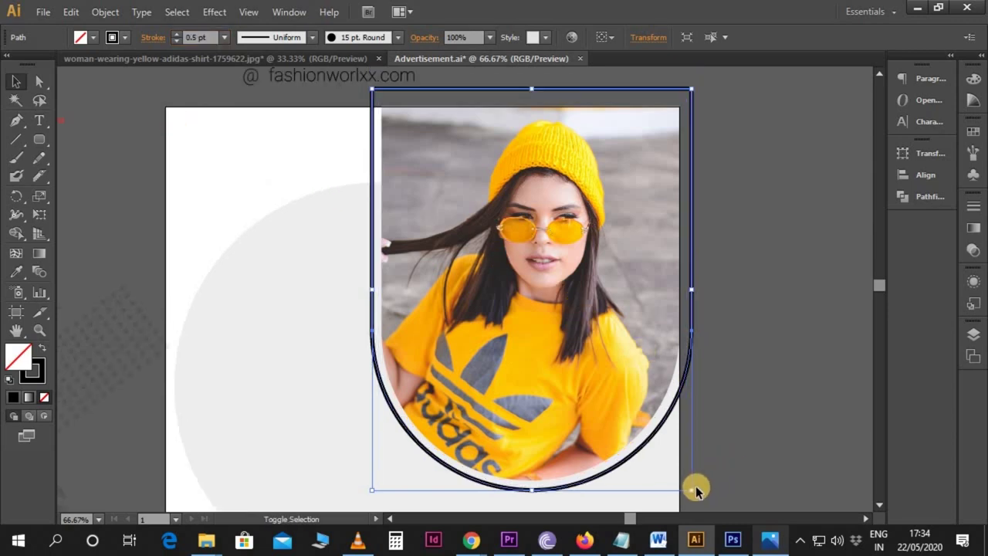
{"action": "left_click_drag", "start_coordinate": [693, 489], "coordinate": [690, 486]}
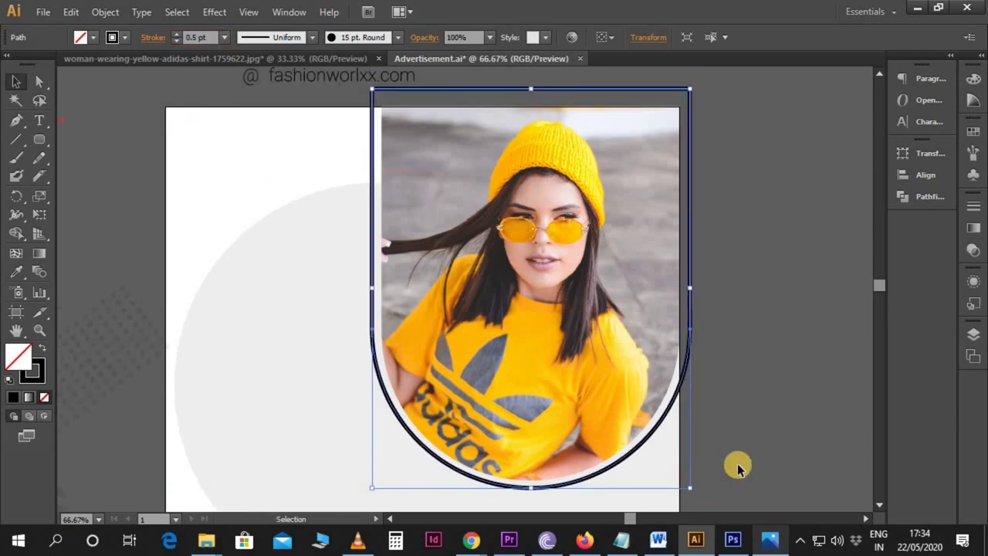
{"action": "key", "text": "Right"}
{"action": "key", "text": "Right"}
{"action": "key", "text": "Down"}
{"action": "key", "text": "Down"}
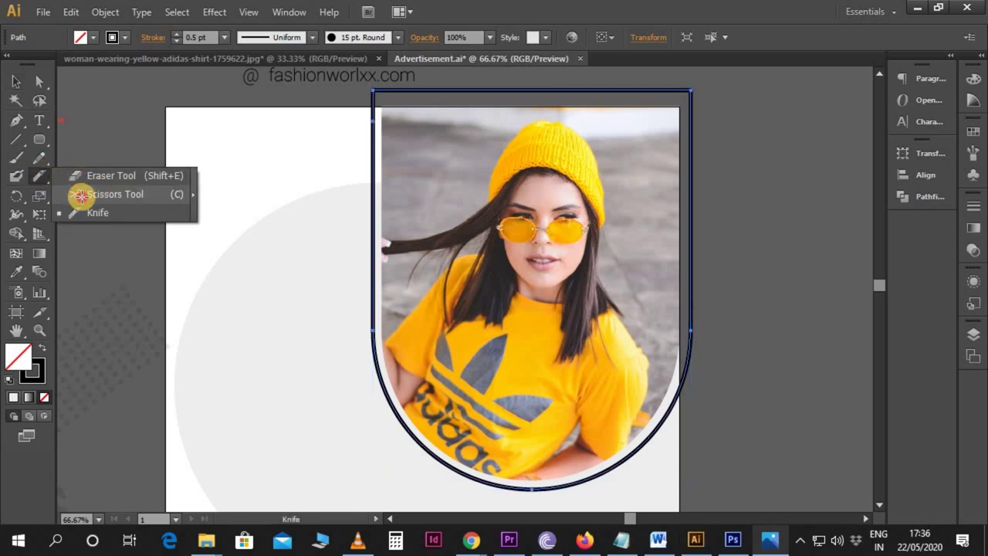
- Cut the outline at its top-left corner and right side, deleting the top-right piece
{"action": "left_click_drag", "start_coordinate": [42, 173], "coordinate": [82, 194]}
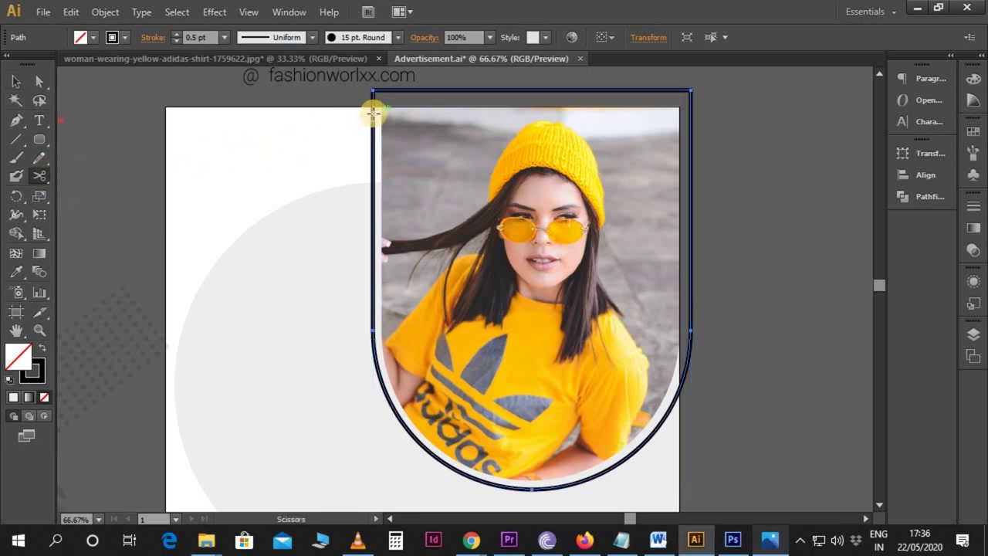
{"action": "left_click", "coordinate": [373, 116]}
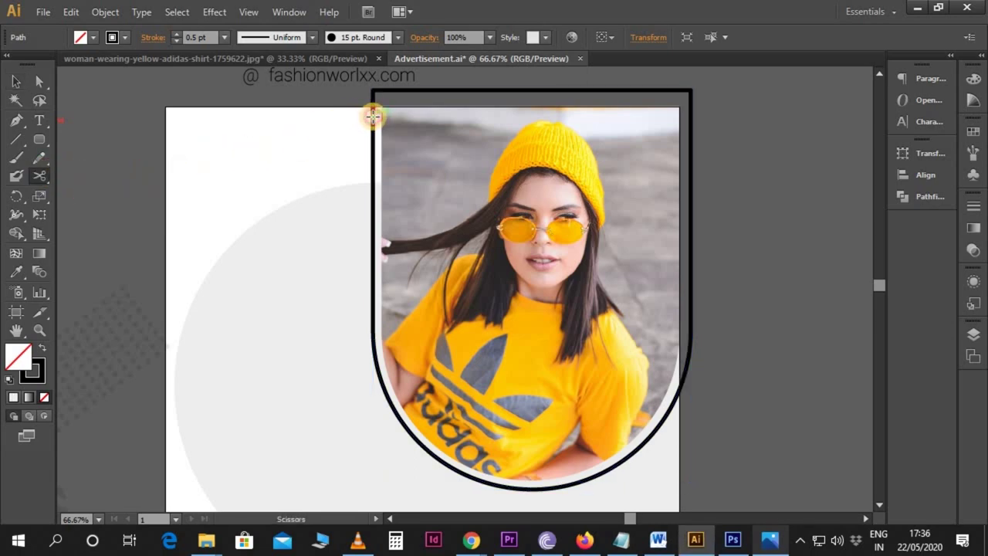
{"action": "left_click", "coordinate": [678, 400]}
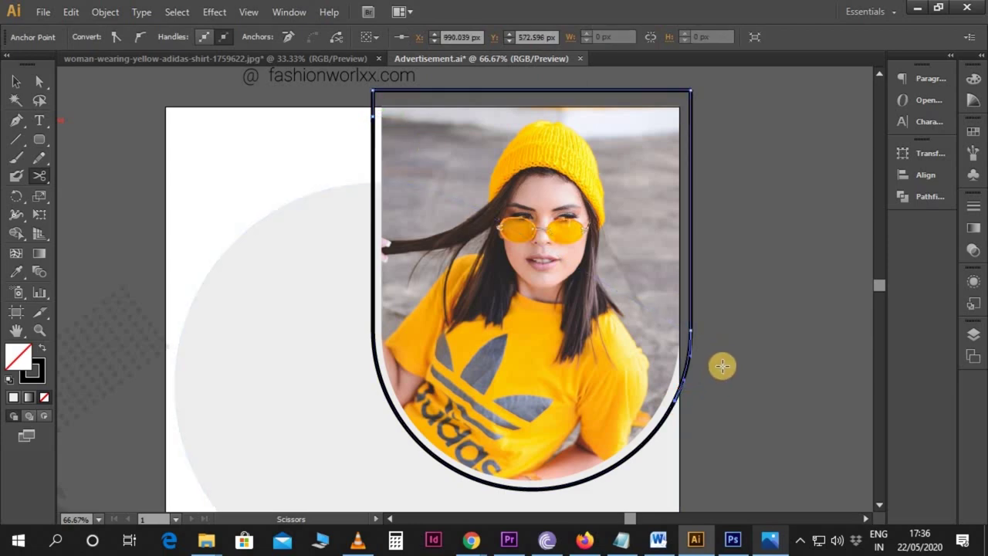
{"action": "key", "text": "v"}
{"action": "left_click", "coordinate": [772, 331]}
{"action": "left_click", "coordinate": [693, 252]}
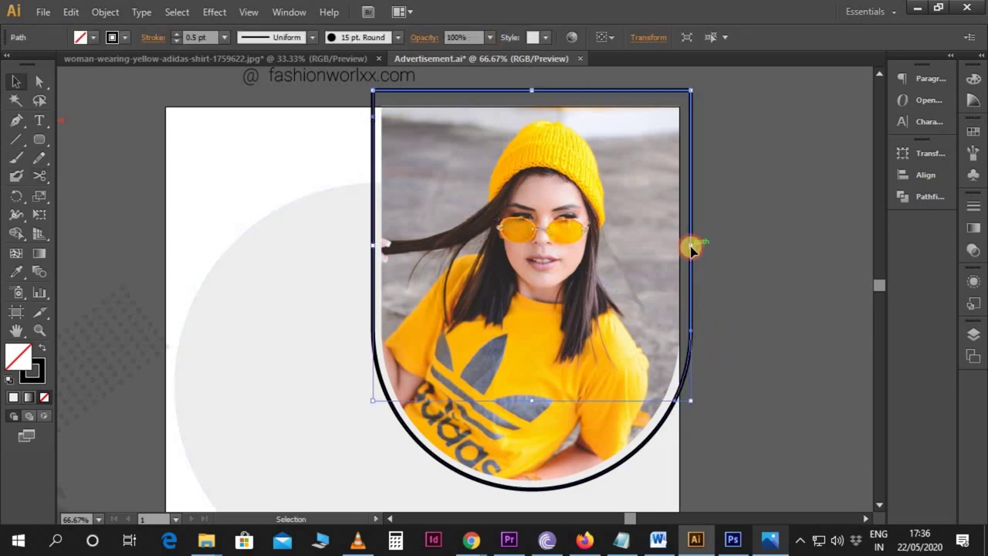
{"action": "key", "text": "Delete"}
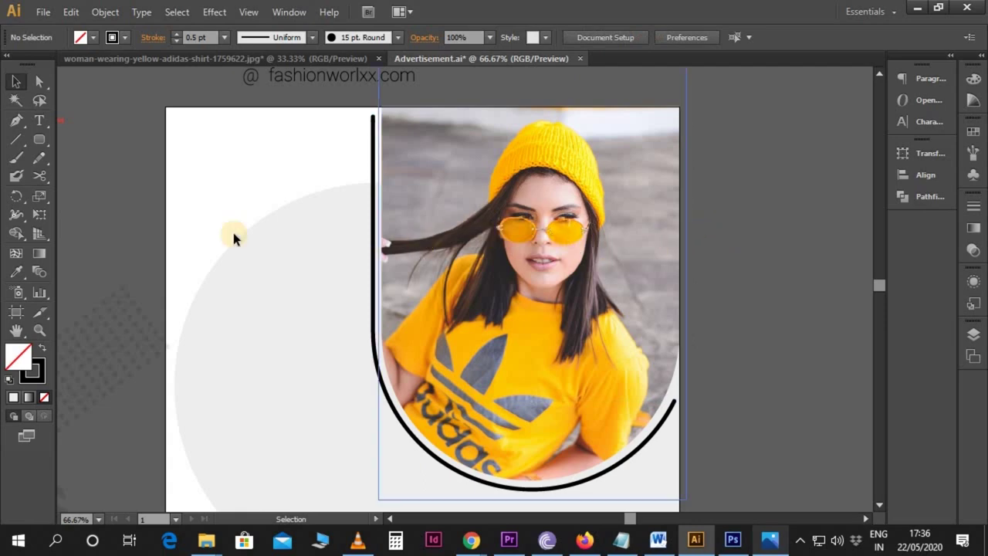
- Cut the left line near its top and delete the short piece to leave a gap
{"action": "left_click", "coordinate": [40, 178]}
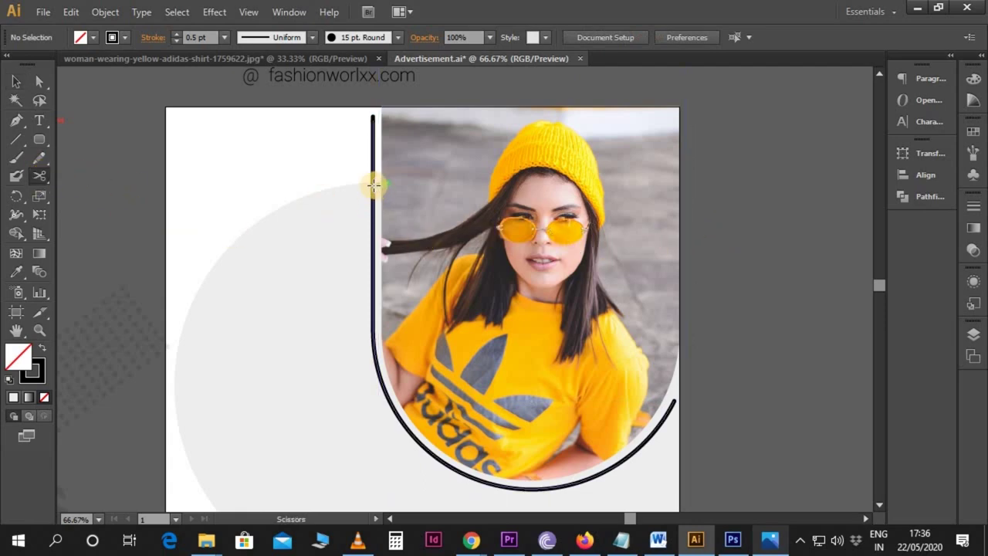
{"action": "left_click", "coordinate": [372, 177]}
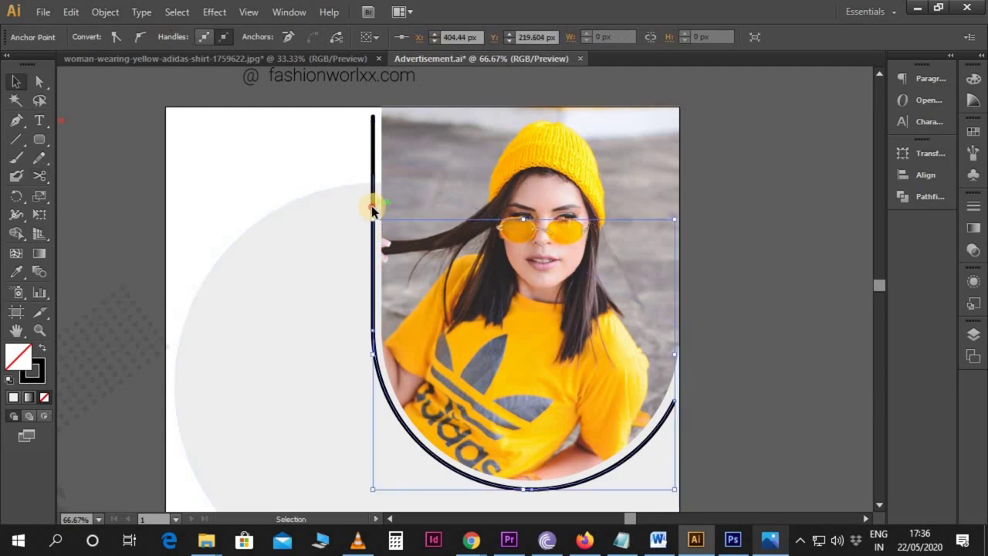
{"action": "key", "text": "v"}
{"action": "left_click", "coordinate": [372, 209]}
{"action": "key", "text": "Delete"}
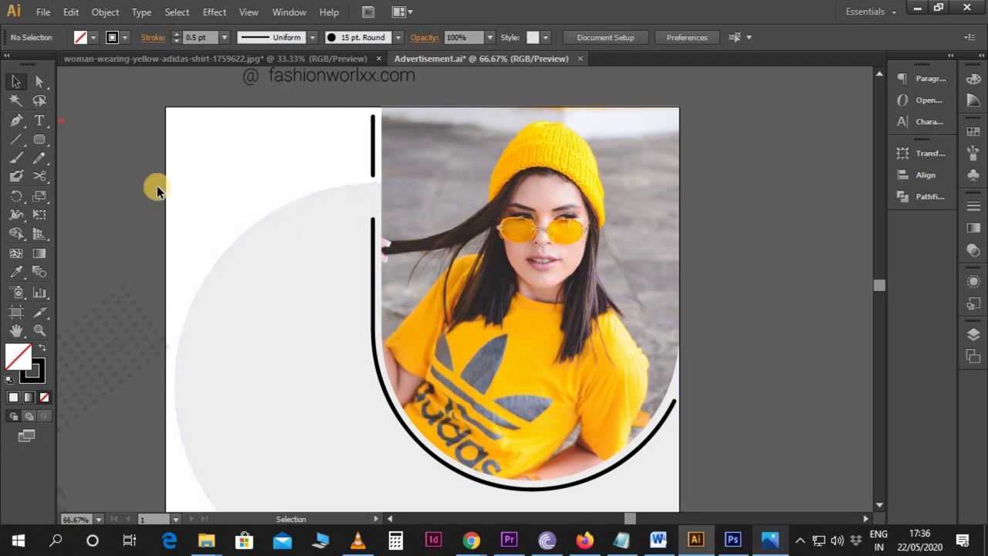
- Cut the left line at two lower points and the bottom arc at two points
{"action": "left_click", "coordinate": [39, 176]}
{"action": "scroll", "coordinate": [338, 239], "scroll_direction": "down", "scroll_amount": 1}
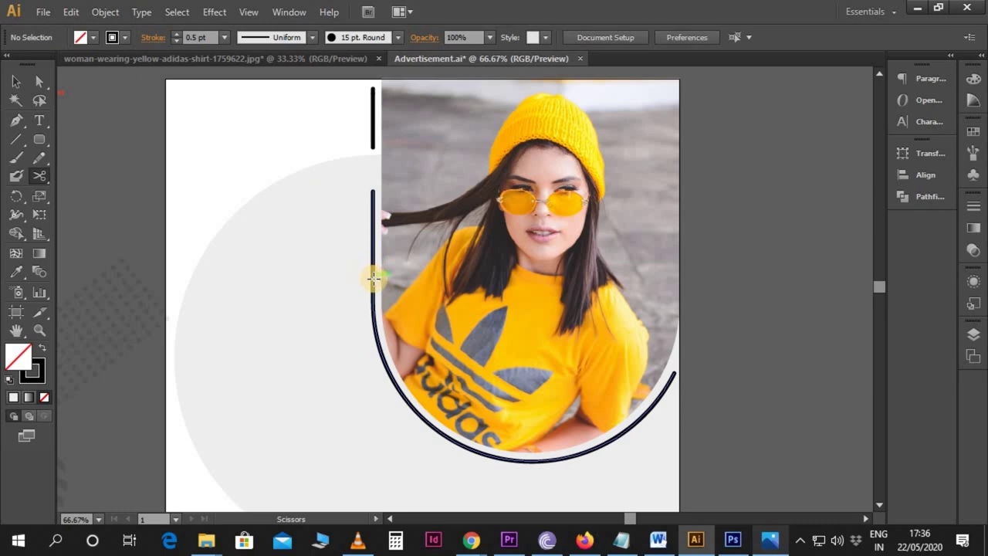
{"action": "left_click", "coordinate": [374, 278]}
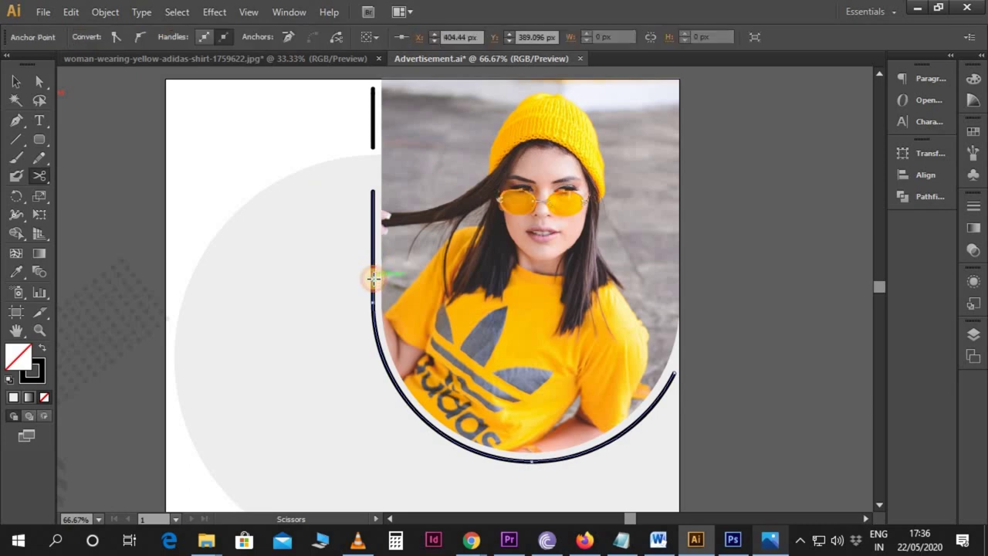
{"action": "left_click", "coordinate": [375, 338]}
{"action": "scroll", "coordinate": [390, 342], "scroll_direction": "down", "scroll_amount": 2}
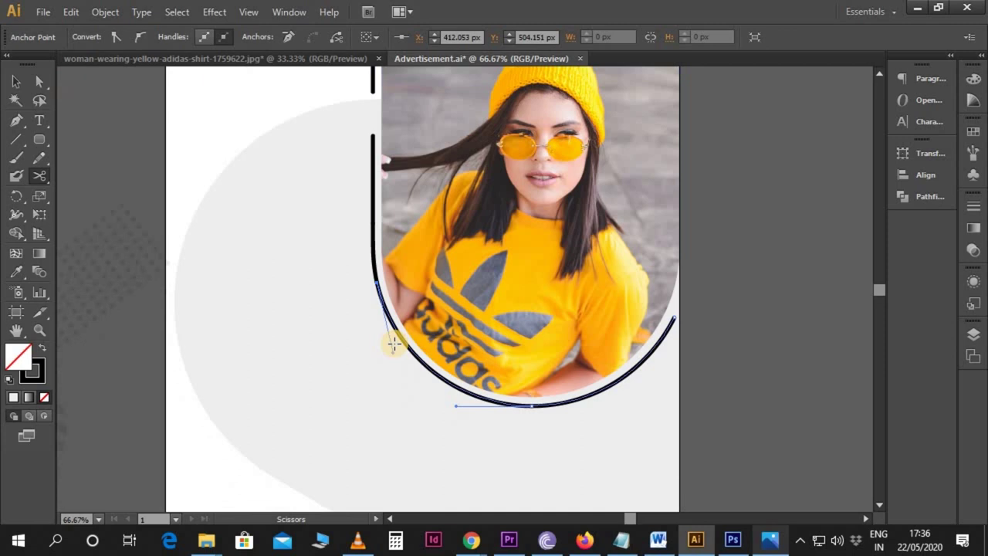
{"action": "left_click", "coordinate": [459, 391]}
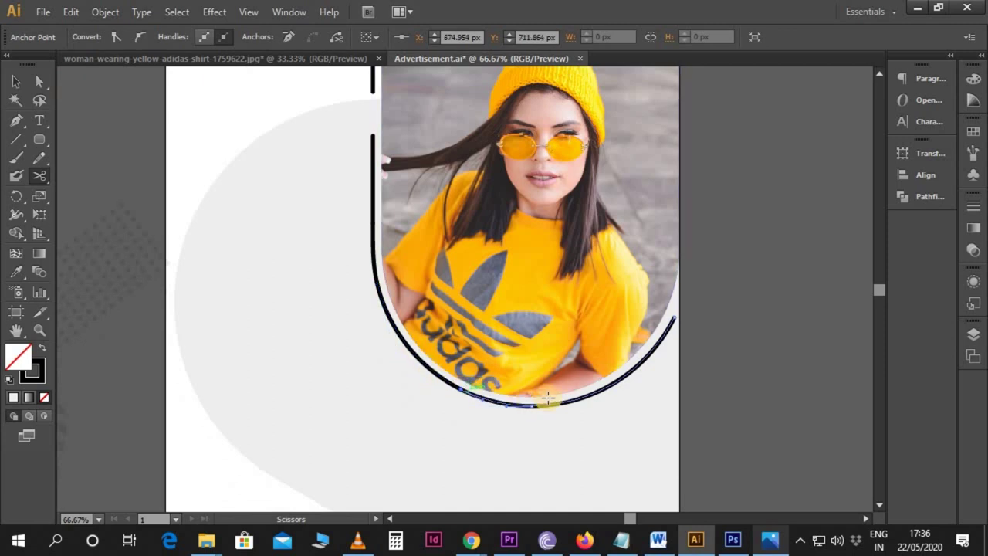
{"action": "left_click", "coordinate": [583, 399]}
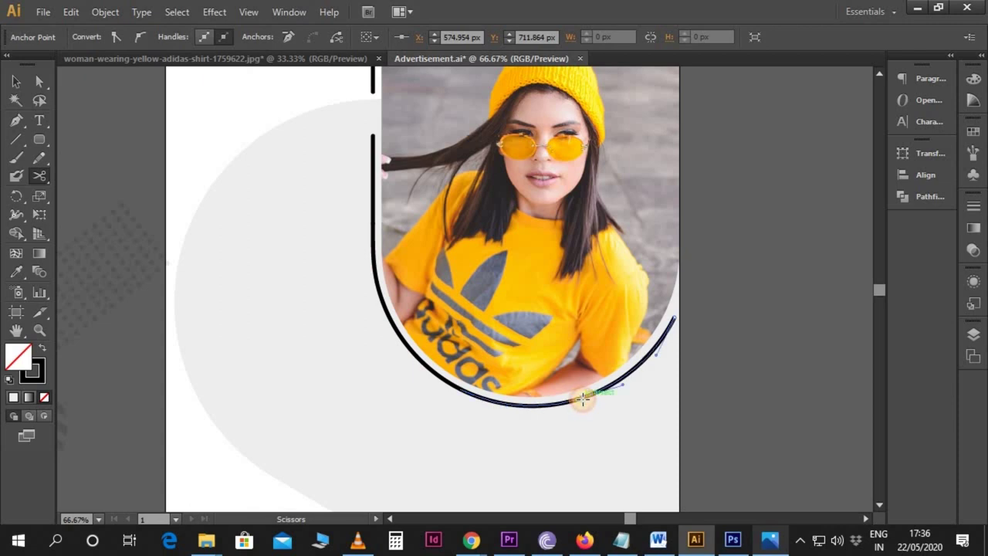
- Remove the bottom arc piece and the left line piece between cuts, leaving gaps
{"action": "key", "text": "v"}
{"action": "left_click", "coordinate": [558, 399]}
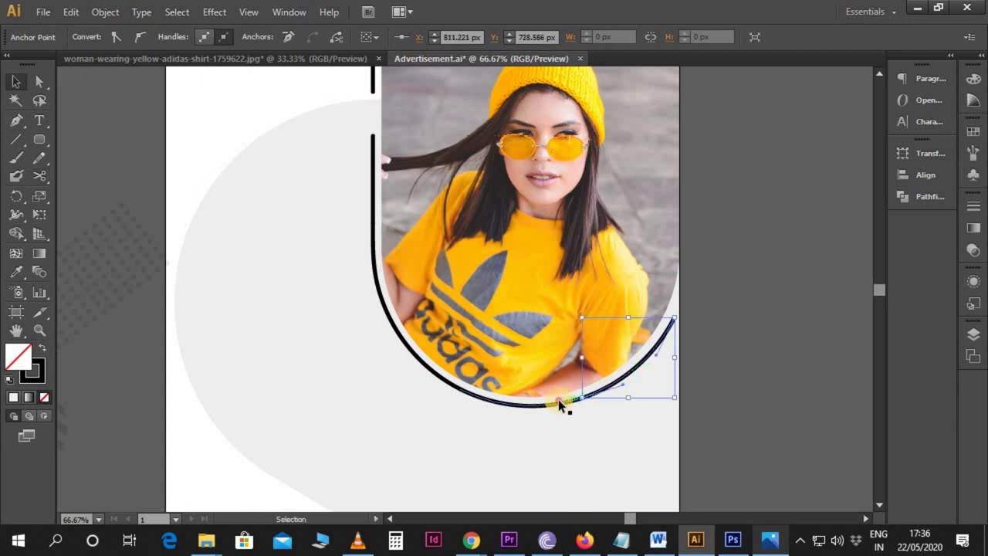
{"action": "key", "text": "Delete"}
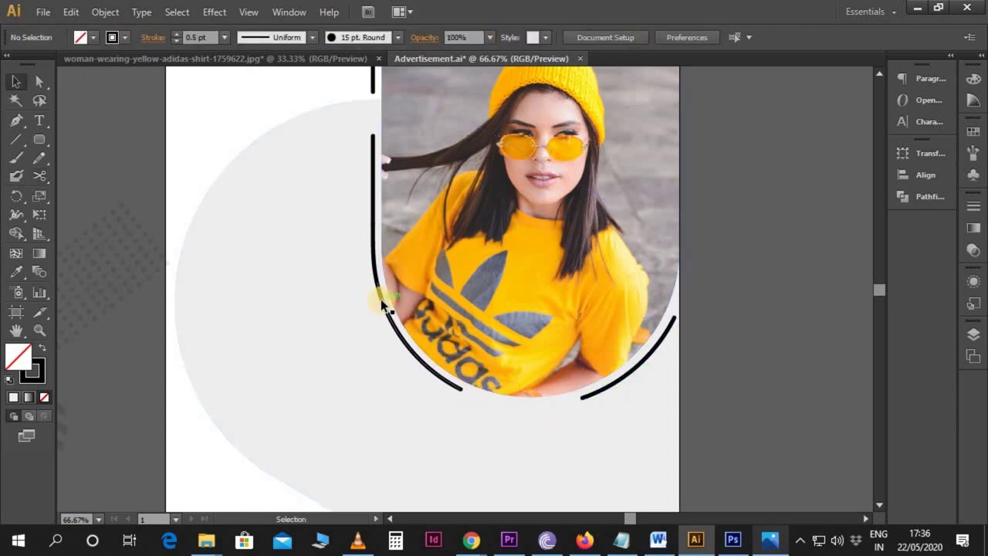
{"action": "left_click", "coordinate": [379, 295]}
{"action": "key", "text": "ctrl+shift+a"}
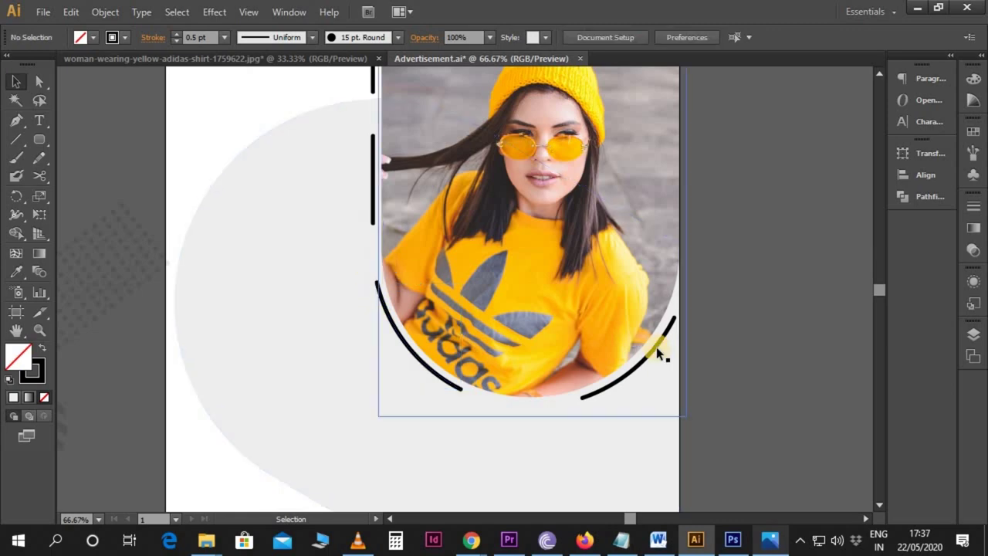
{"action": "scroll", "coordinate": [735, 386], "scroll_direction": "up", "scroll_amount": 2}
{"action": "scroll", "coordinate": [736, 363], "scroll_direction": "down", "scroll_amount": 2}
{"action": "scroll", "coordinate": [736, 363], "scroll_direction": "down", "scroll_amount": 6}
{"action": "scroll", "coordinate": [736, 363], "scroll_direction": "up", "scroll_amount": 6}
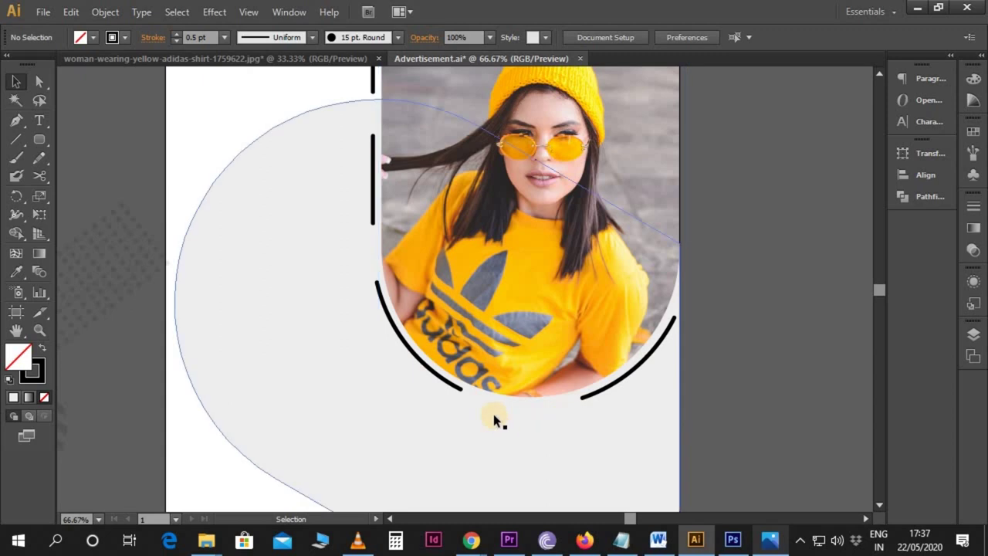
- Draw a circle centred just below the bottom of the photo arch
{"action": "scroll", "coordinate": [522, 403], "scroll_direction": "down", "scroll_amount": 1}
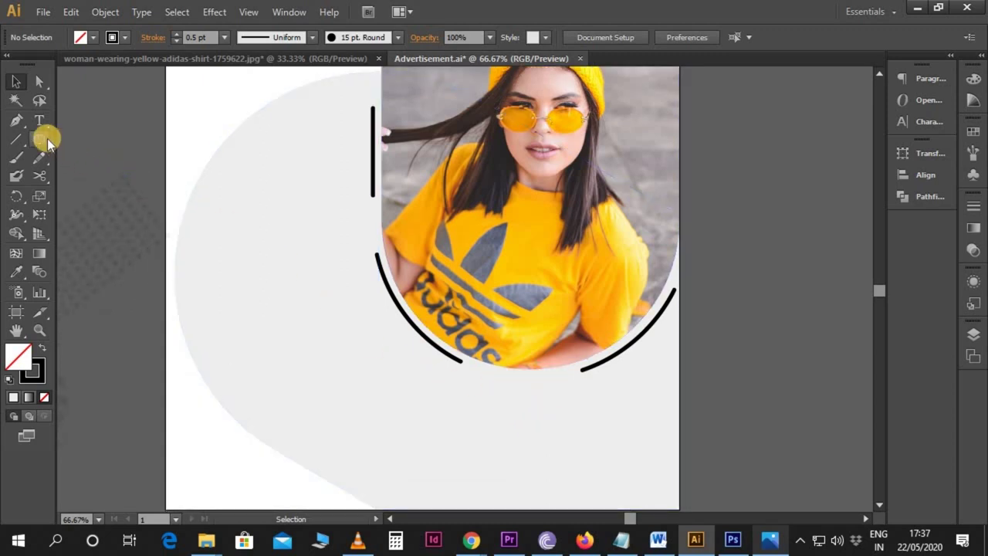
{"action": "left_click_drag", "start_coordinate": [41, 138], "coordinate": [99, 176]}
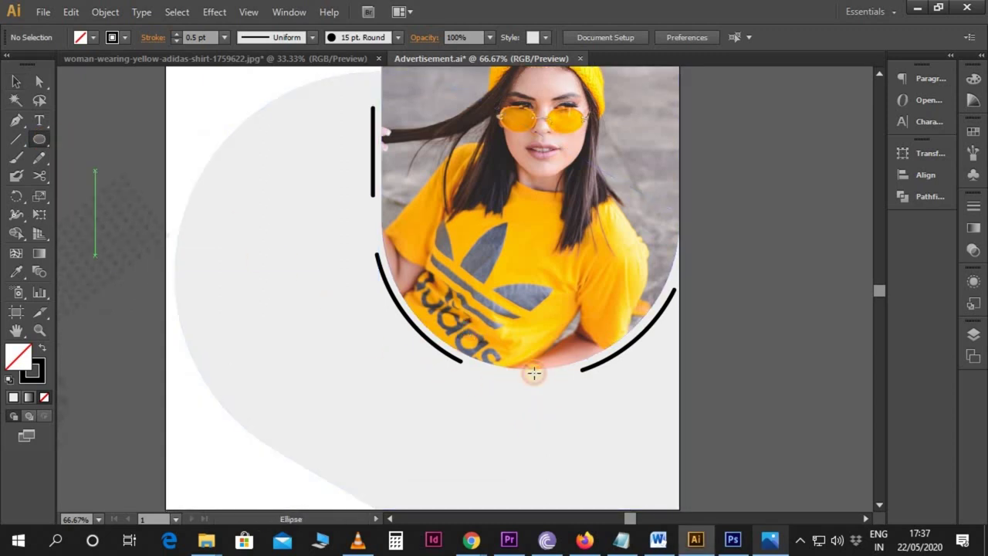
{"action": "left_click_drag", "start_coordinate": [505, 369], "coordinate": [572, 441]}
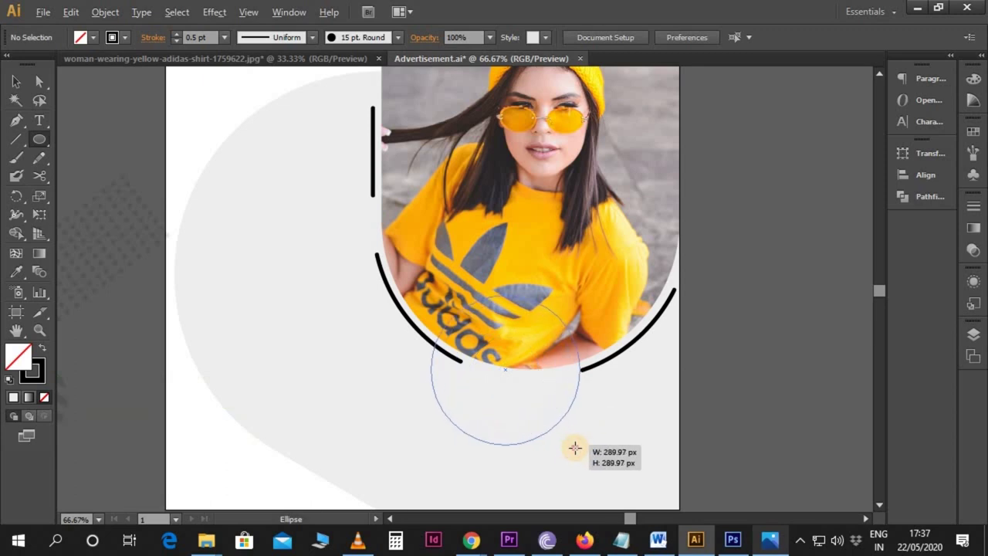
{"action": "key", "text": "v"}
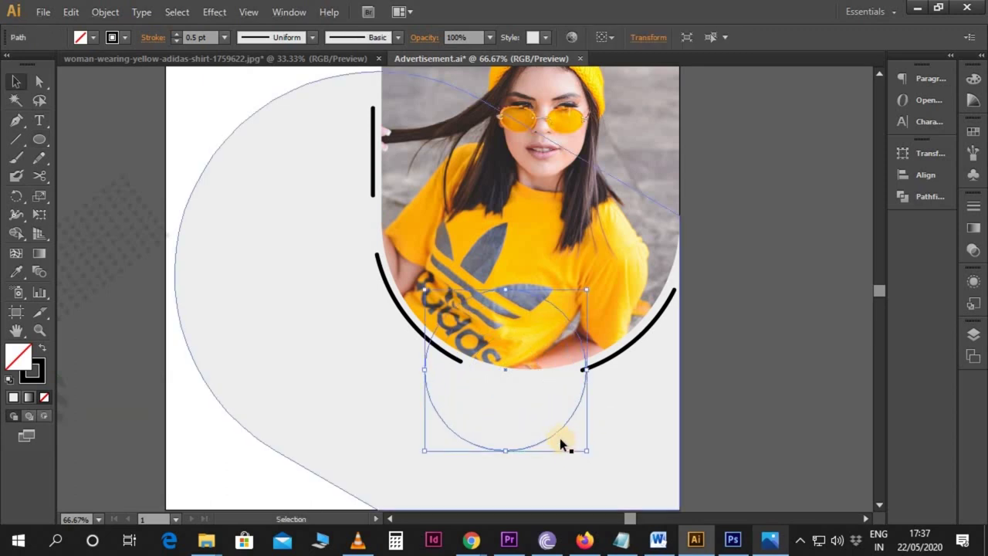
{"action": "left_click_drag", "start_coordinate": [563, 434], "coordinate": [572, 435]}
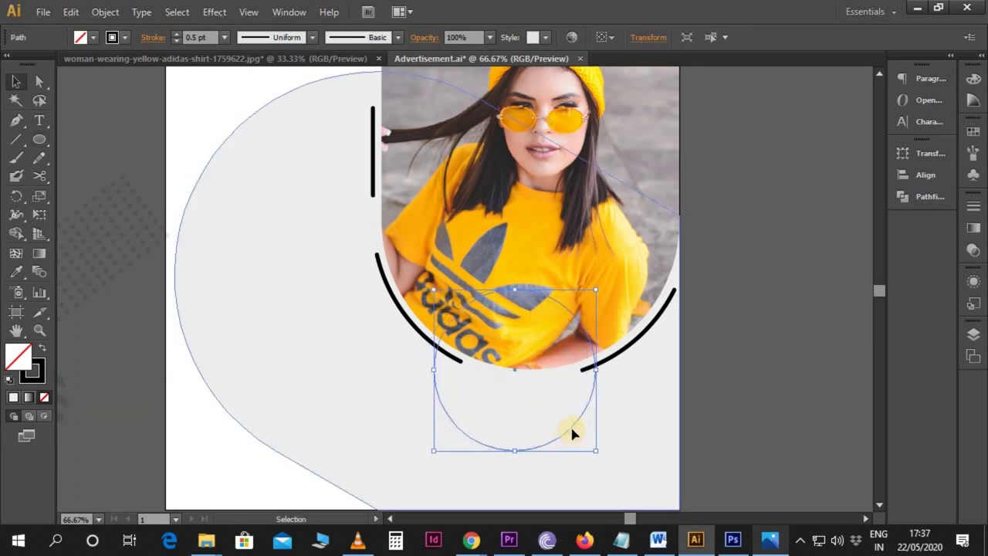
- Fill the circle with the photo's yellow (#fcc202) and give it a white 4 pt stroke
{"action": "key", "text": "i"}
{"action": "left_click", "coordinate": [537, 263]}
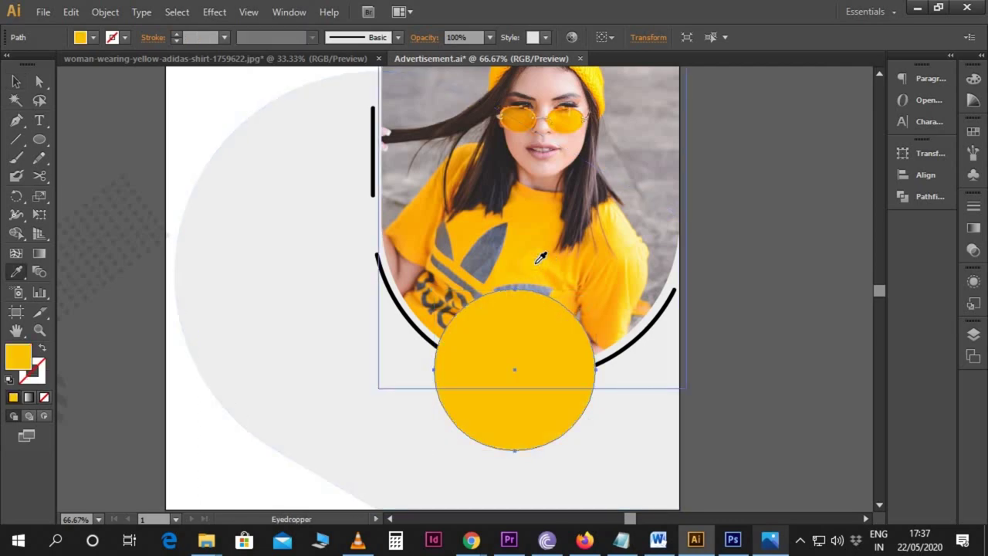
{"action": "key", "text": "v"}
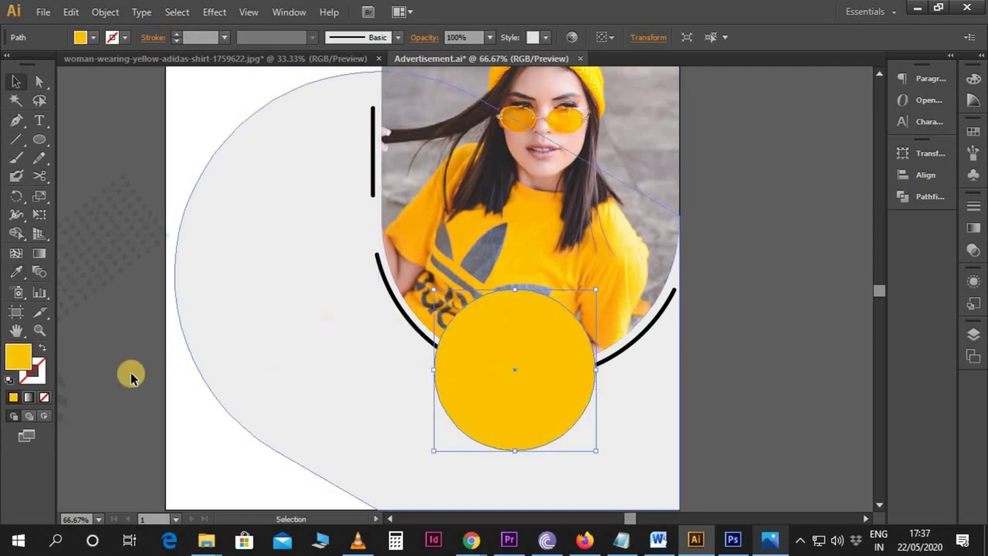
{"action": "double_click", "coordinate": [40, 374]}
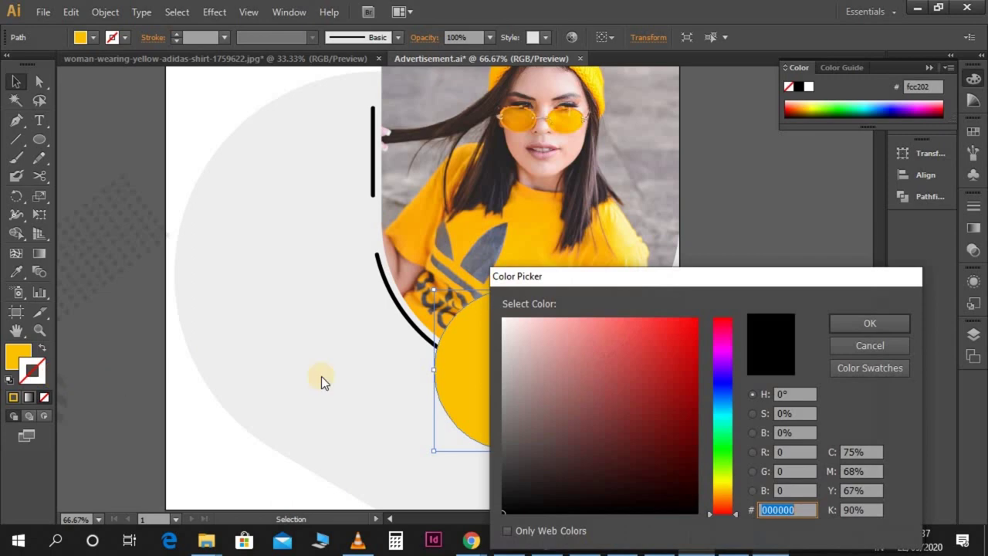
{"action": "key", "text": "Return"}
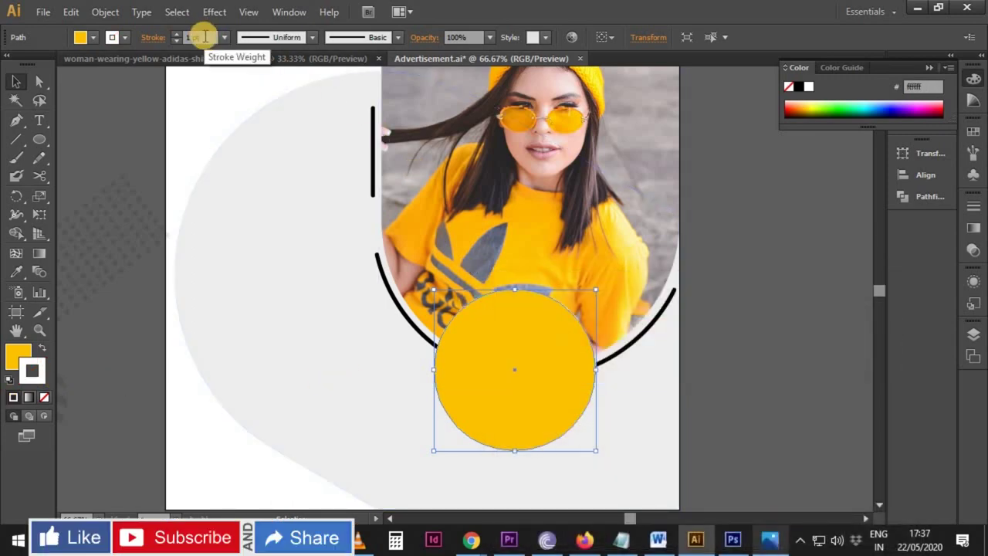
{"action": "left_click", "coordinate": [193, 37]}
{"action": "type", "text": "4"}
{"action": "key", "text": "Return"}
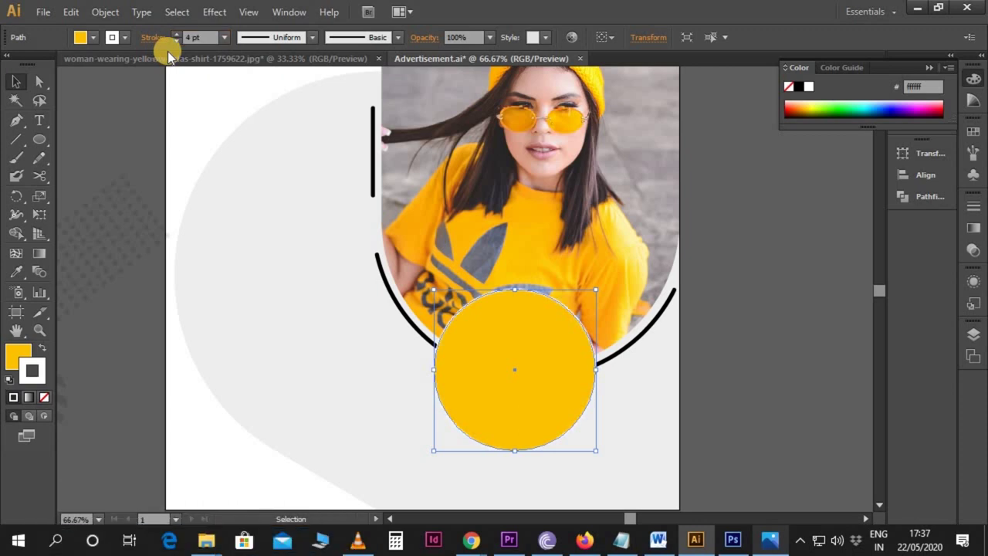
- Set the yellow circle's white outline weight to 7 pt
{"action": "left_click", "coordinate": [212, 37]}
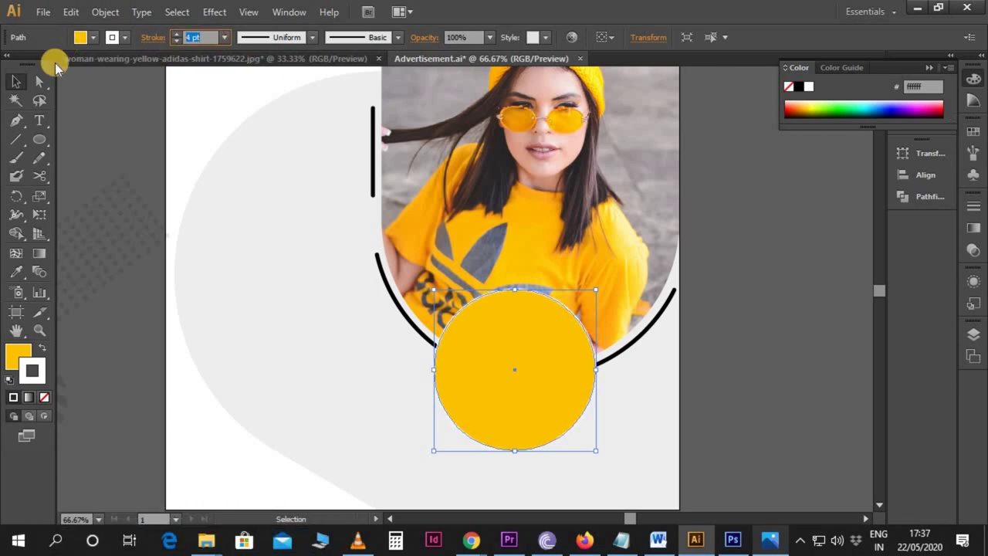
{"action": "type", "text": "7"}
{"action": "key", "text": "Return"}
{"action": "left_click", "coordinate": [759, 386]}
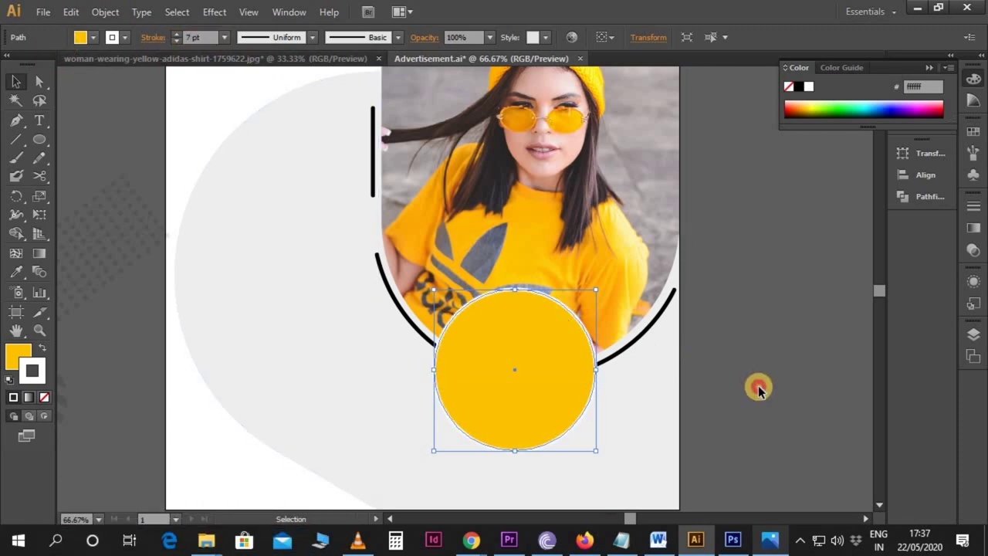
- Nudge the yellow circle slightly to the right
{"action": "key", "text": "ctrl+minus"}
{"action": "left_click_drag", "start_coordinate": [759, 348], "coordinate": [810, 360]}
{"action": "left_click", "coordinate": [589, 363]}
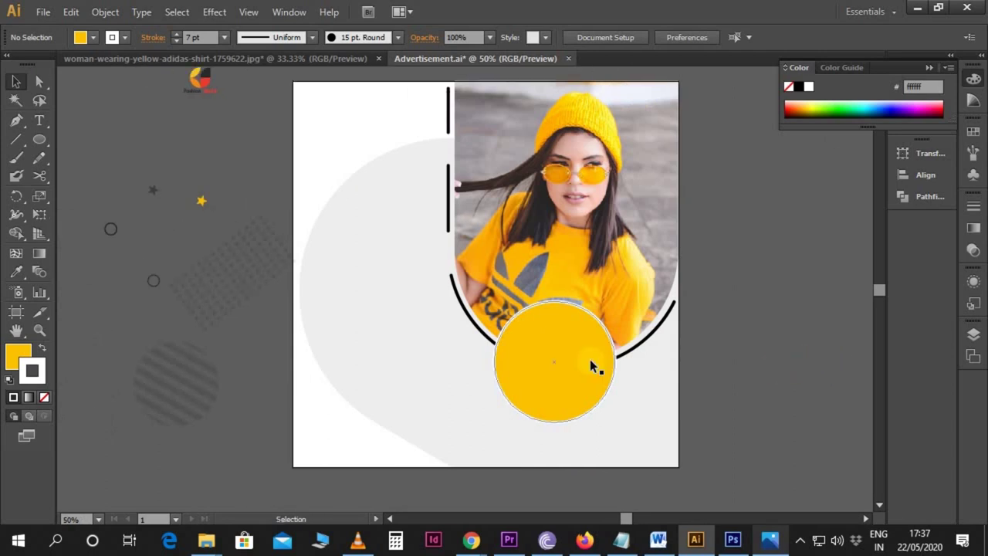
{"action": "key", "text": "shift+Right"}
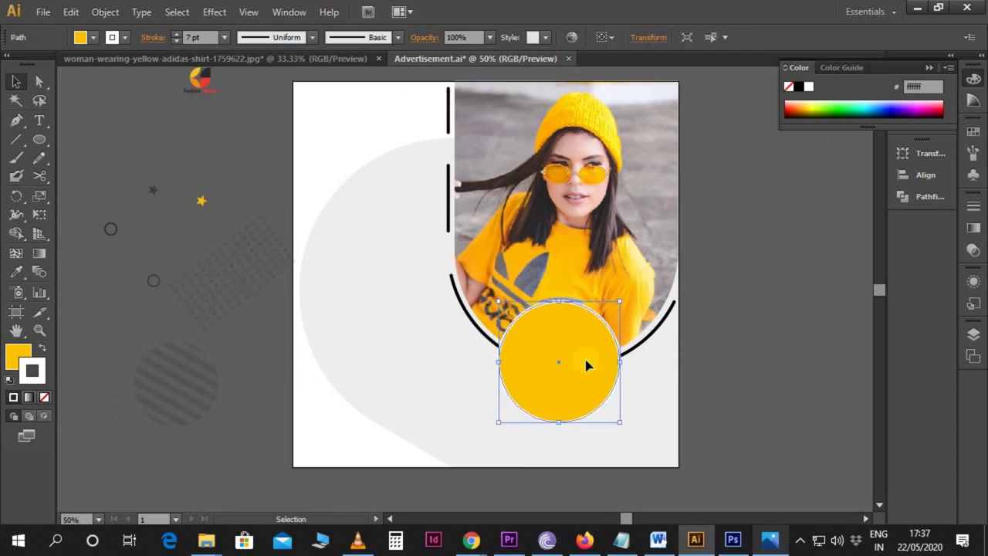
{"action": "left_click", "coordinate": [757, 381]}
{"action": "left_click_drag", "start_coordinate": [757, 381], "coordinate": [787, 380]}
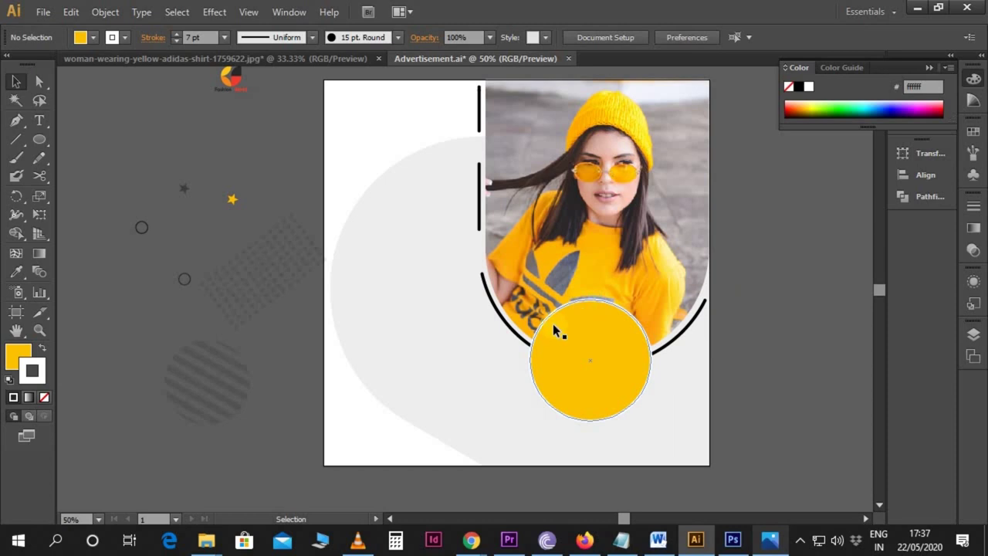
{"action": "left_click", "coordinate": [512, 336]}
- Cut the left black arc at the circle's edge with Scissors and delete the short end piece
{"action": "left_click", "coordinate": [43, 178]}
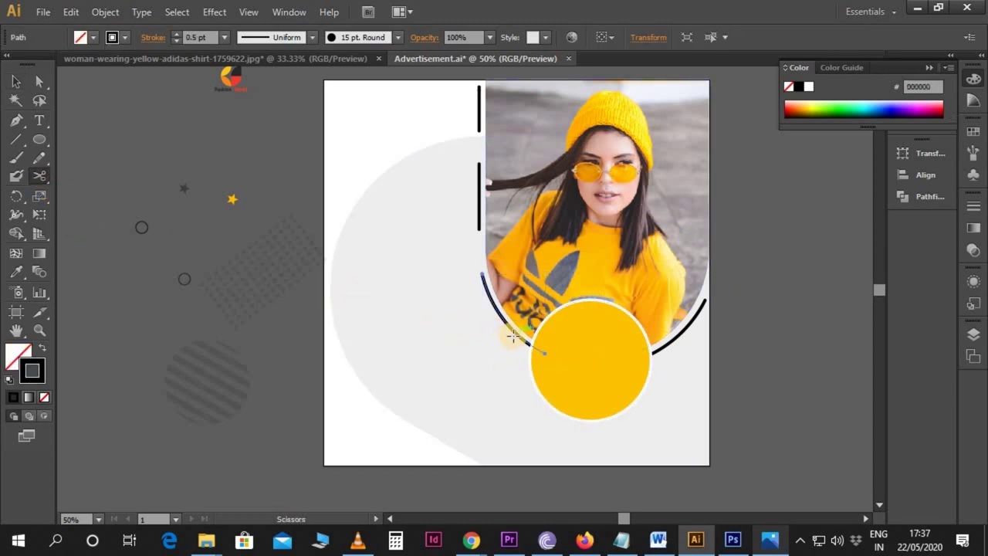
{"action": "left_click", "coordinate": [514, 330]}
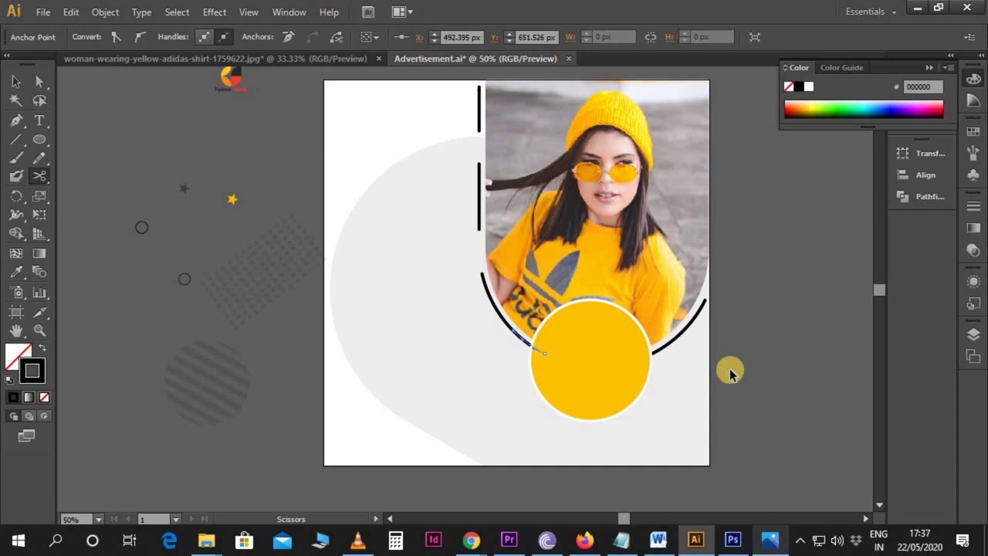
{"action": "key", "text": "v"}
{"action": "left_click", "coordinate": [525, 342]}
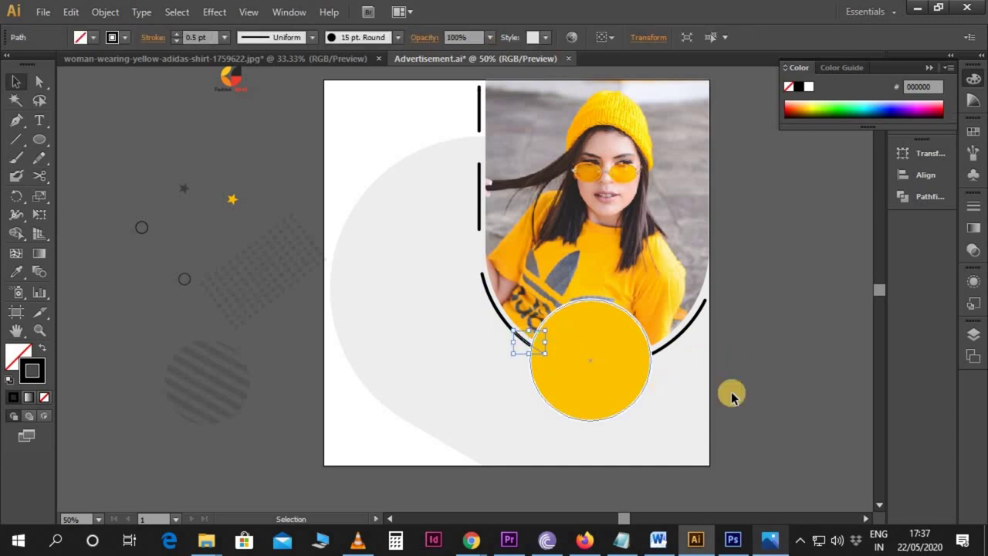
{"action": "key", "text": "Delete"}
{"action": "scroll", "coordinate": [767, 404], "scroll_direction": "up", "scroll_amount": 1}
{"action": "scroll", "coordinate": [769, 358], "scroll_direction": "down", "scroll_amount": 1}
{"action": "scroll", "coordinate": [769, 342], "scroll_direction": "up", "scroll_amount": 1}
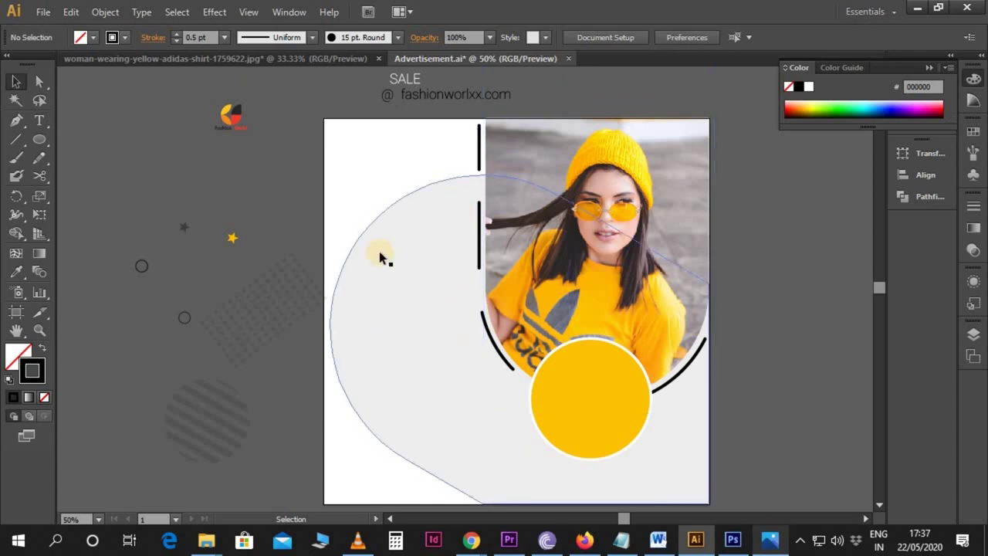
- Move the logo to the artboard's top-left corner
{"action": "left_click_drag", "start_coordinate": [241, 125], "coordinate": [358, 154]}
{"action": "left_click", "coordinate": [264, 154]}
{"action": "scroll", "coordinate": [419, 298], "scroll_direction": "down", "scroll_amount": 1}
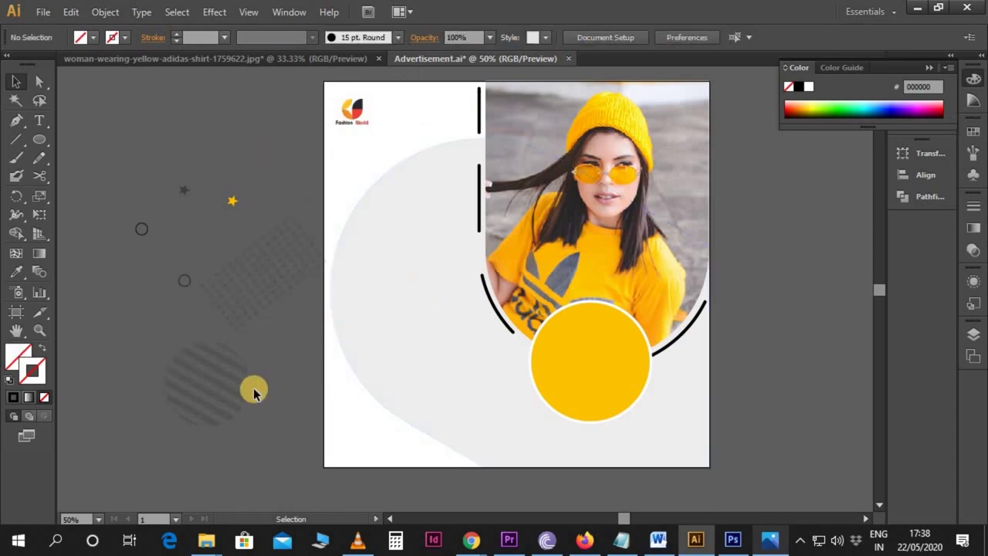
{"action": "scroll", "coordinate": [247, 398], "scroll_direction": "down", "scroll_amount": 1}
- Place a copy of the striped circle at the artboard's lower-right corner
{"action": "left_click_drag", "start_coordinate": [216, 354], "coordinate": [701, 409]}
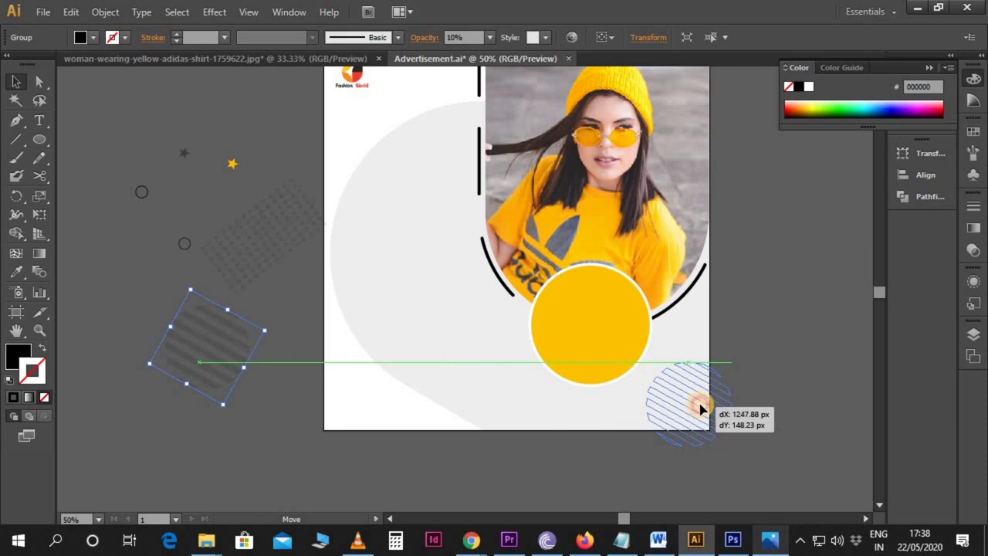
{"action": "left_click_drag", "start_coordinate": [701, 409], "coordinate": [701, 408]}
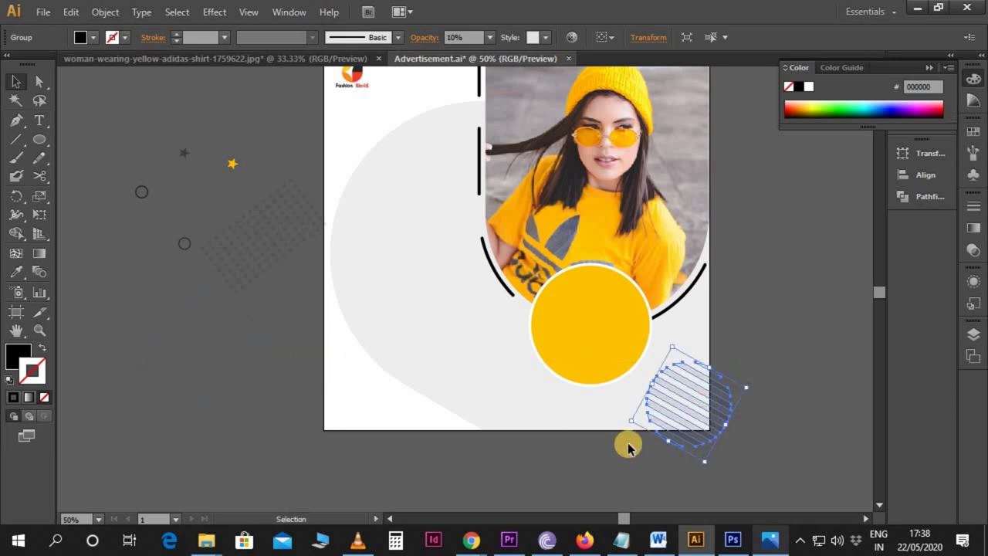
{"action": "left_click", "coordinate": [738, 449]}
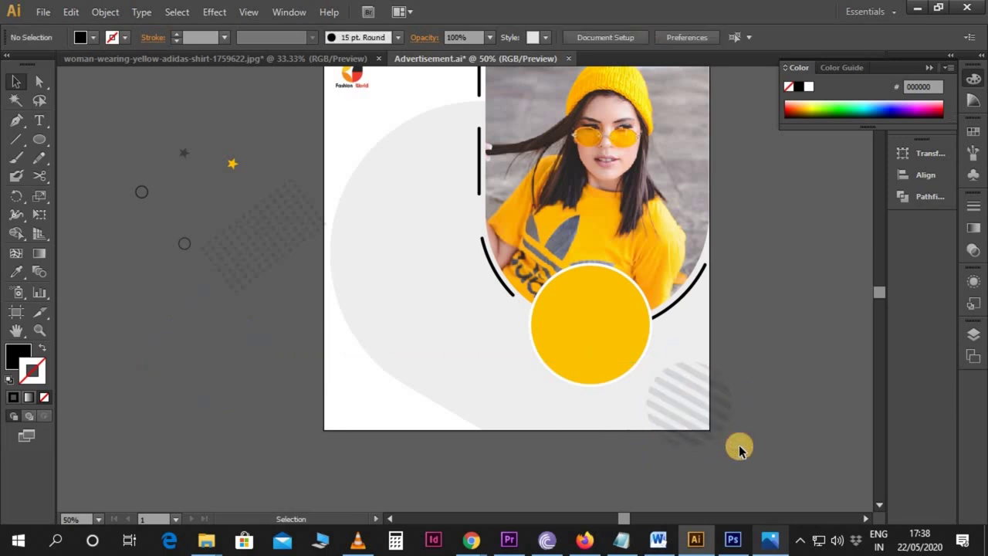
- Place the dotted pattern at the lower left and a copy right of the yellow circle
{"action": "left_click_drag", "start_coordinate": [265, 250], "coordinate": [366, 411]}
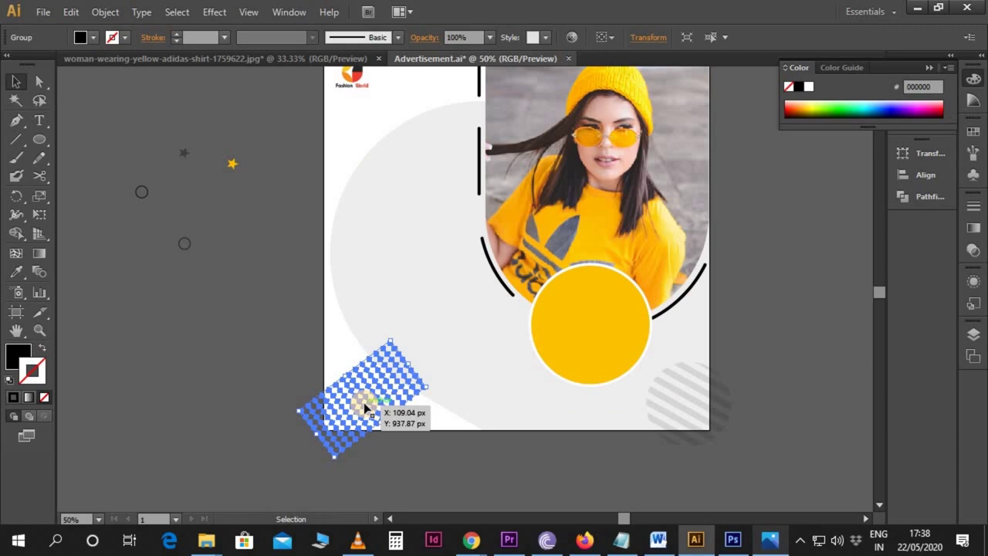
{"action": "left_click_drag", "start_coordinate": [366, 408], "coordinate": [746, 283]}
{"action": "left_click", "coordinate": [760, 363]}
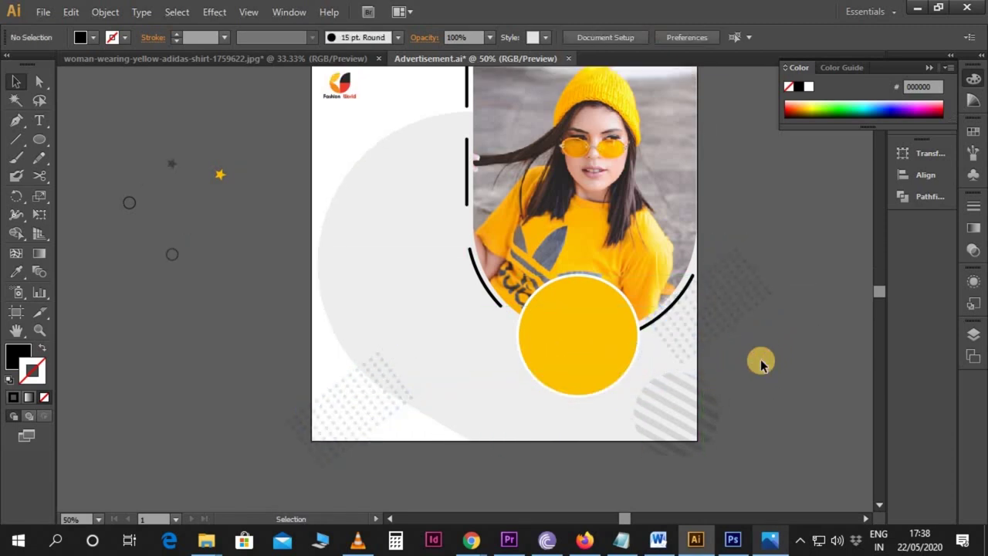
{"action": "scroll", "coordinate": [373, 334], "scroll_direction": "up", "scroll_amount": 2}
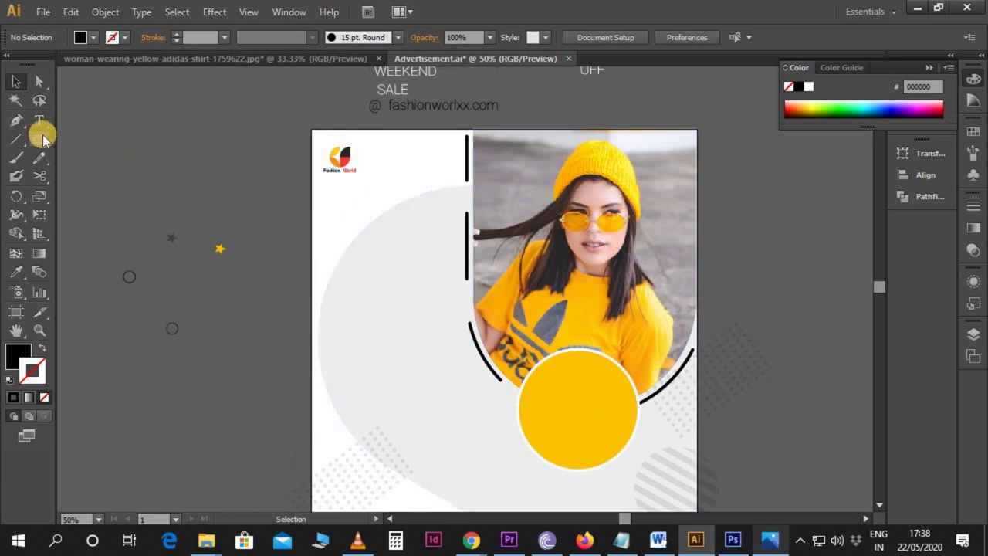
- Draw a black rectangle left of the photo above the circle and move GRAND onto it
{"action": "left_click_drag", "start_coordinate": [39, 139], "coordinate": [67, 139]}
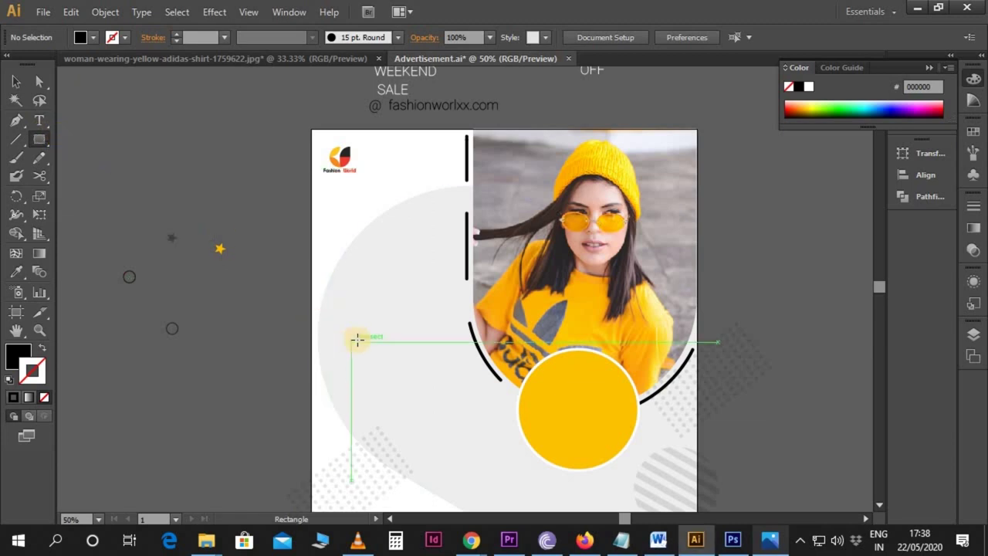
{"action": "left_click_drag", "start_coordinate": [366, 318], "coordinate": [506, 361]}
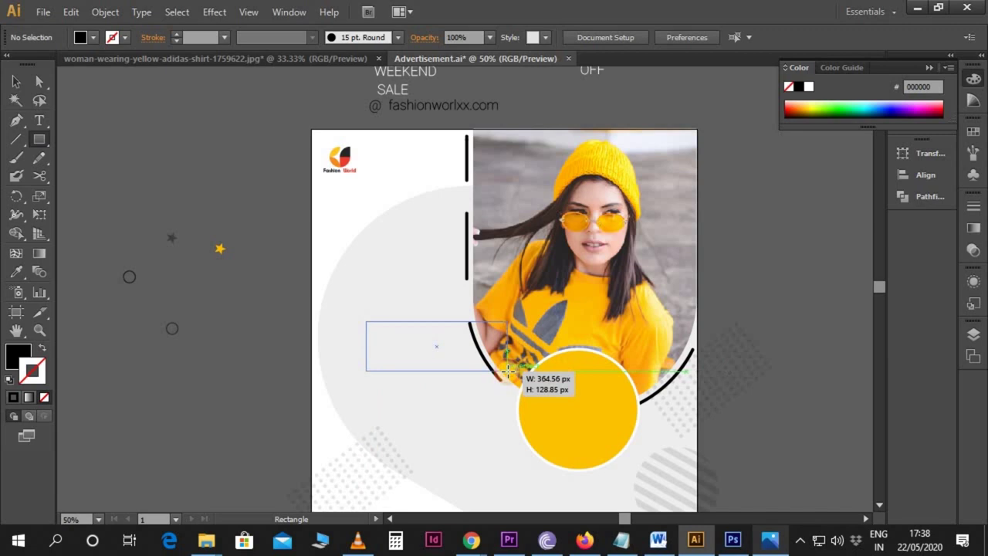
{"action": "left_click_drag", "start_coordinate": [506, 361], "coordinate": [498, 358]}
{"action": "key", "text": "v"}
{"action": "scroll", "coordinate": [463, 231], "scroll_direction": "up", "scroll_amount": 3}
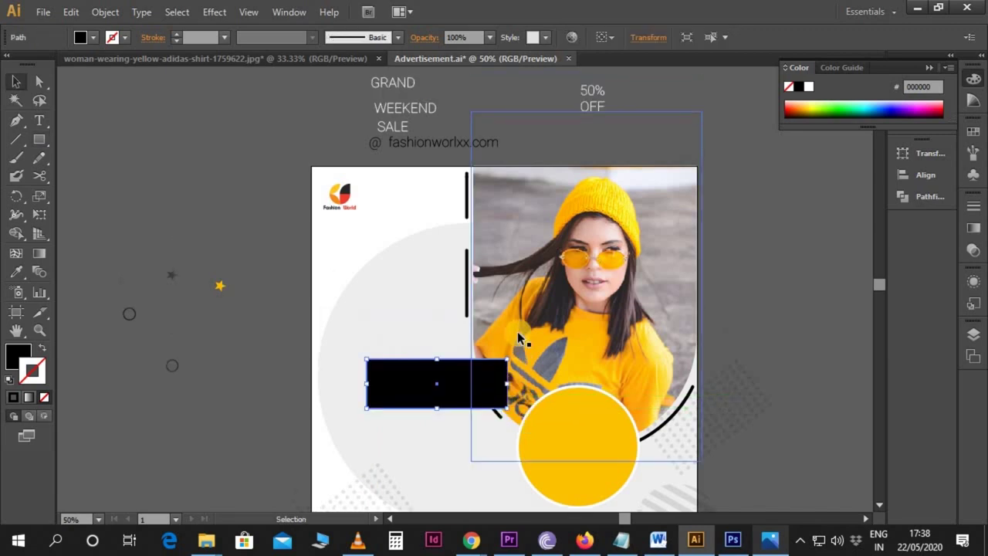
{"action": "left_click_drag", "start_coordinate": [403, 120], "coordinate": [418, 419]}
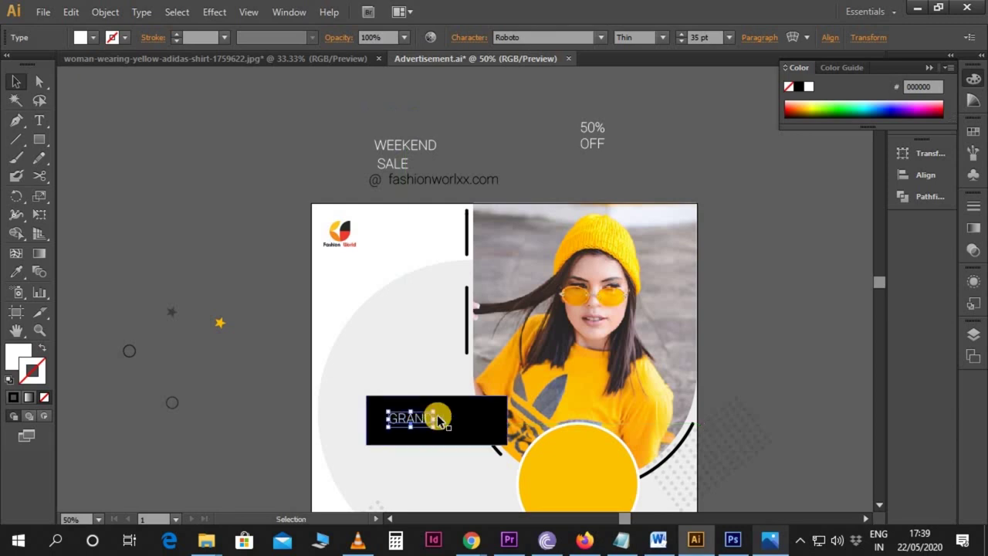
- Set GRAND to 83 pt Bold and centre it in the black box
{"action": "scroll", "coordinate": [441, 417], "scroll_direction": "down", "scroll_amount": 3}
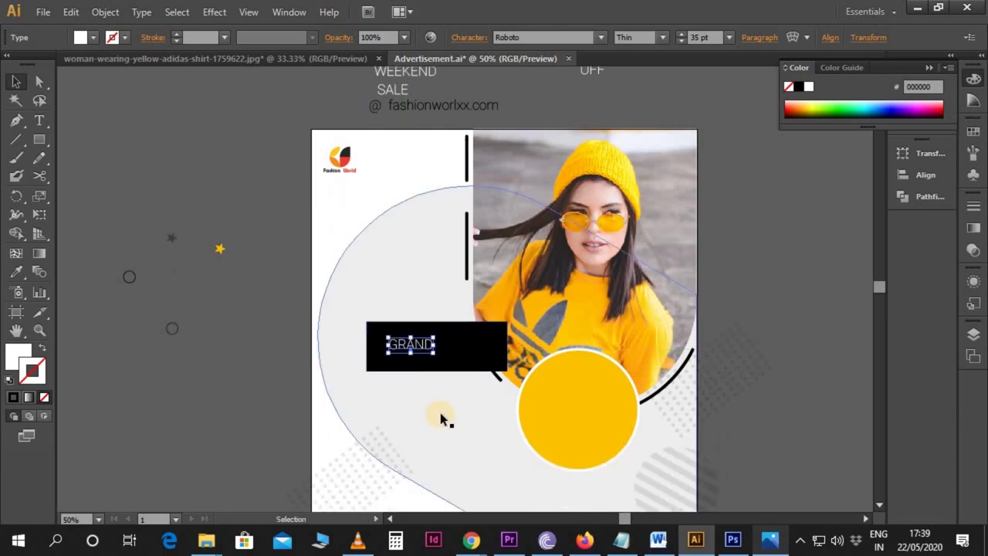
{"action": "left_click", "coordinate": [662, 37]}
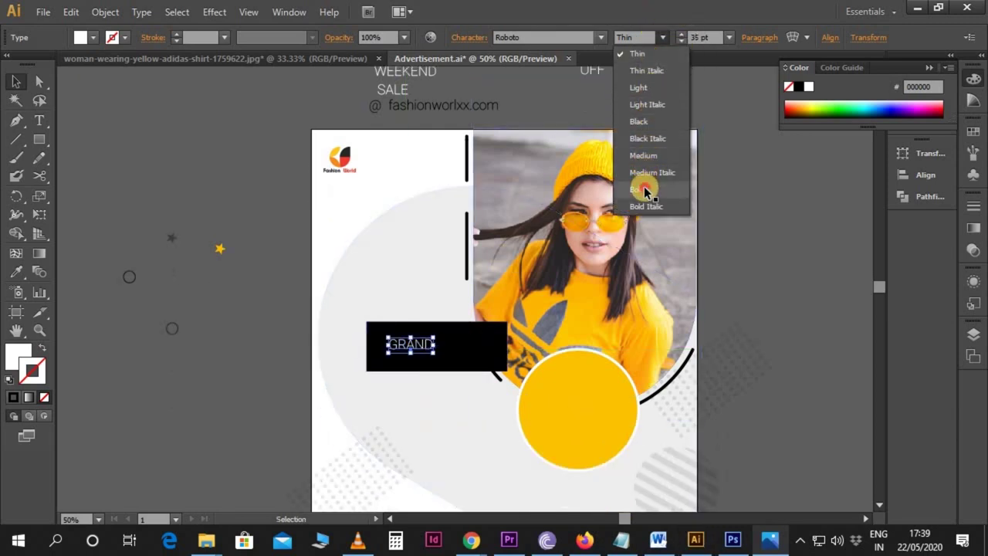
{"action": "left_click", "coordinate": [645, 191]}
{"action": "left_click", "coordinate": [709, 37]}
{"action": "type", "text": "83"}
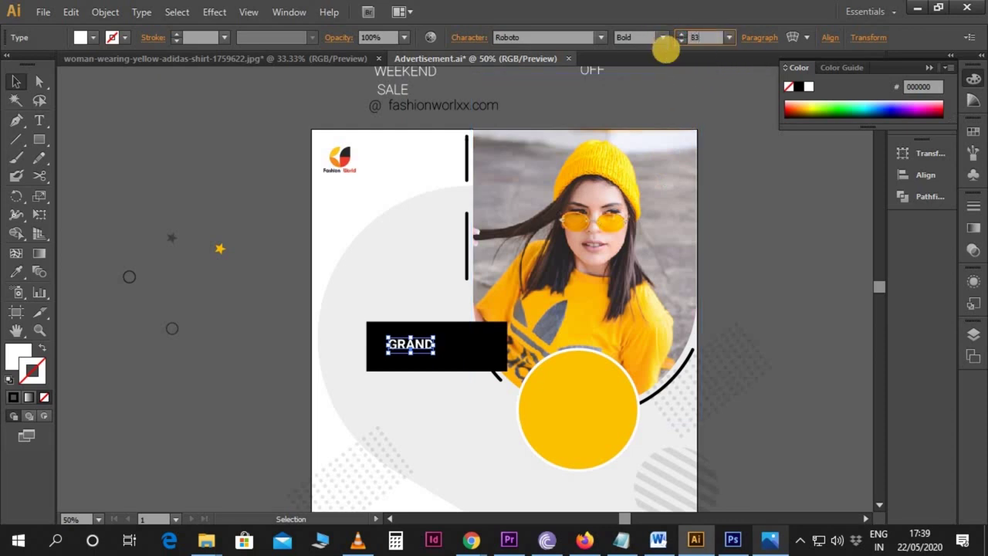
{"action": "key", "text": "Return"}
{"action": "left_click_drag", "start_coordinate": [443, 342], "coordinate": [469, 347]}
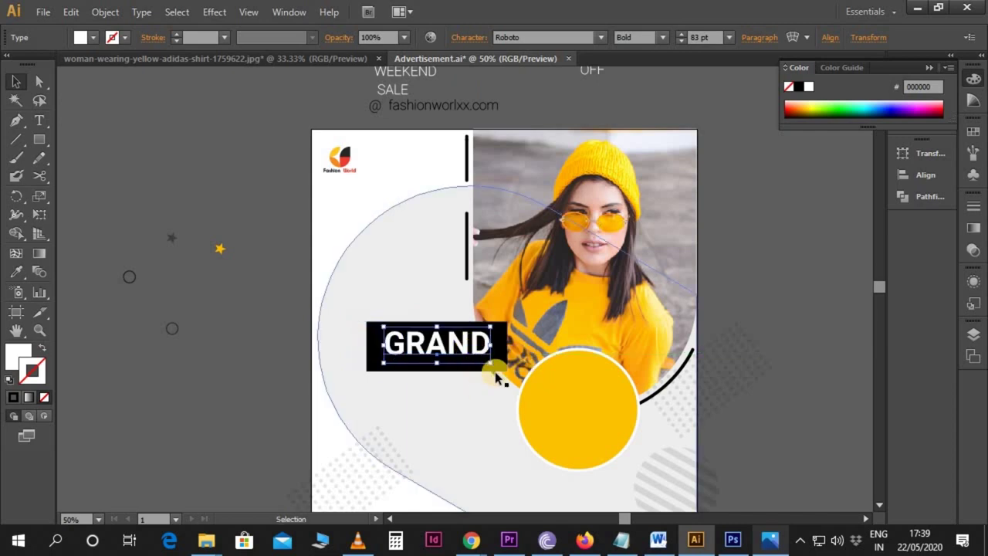
- Shorten the GRAND bar slightly from the bottom and set its opacity to 80%
{"action": "left_click", "coordinate": [466, 369]}
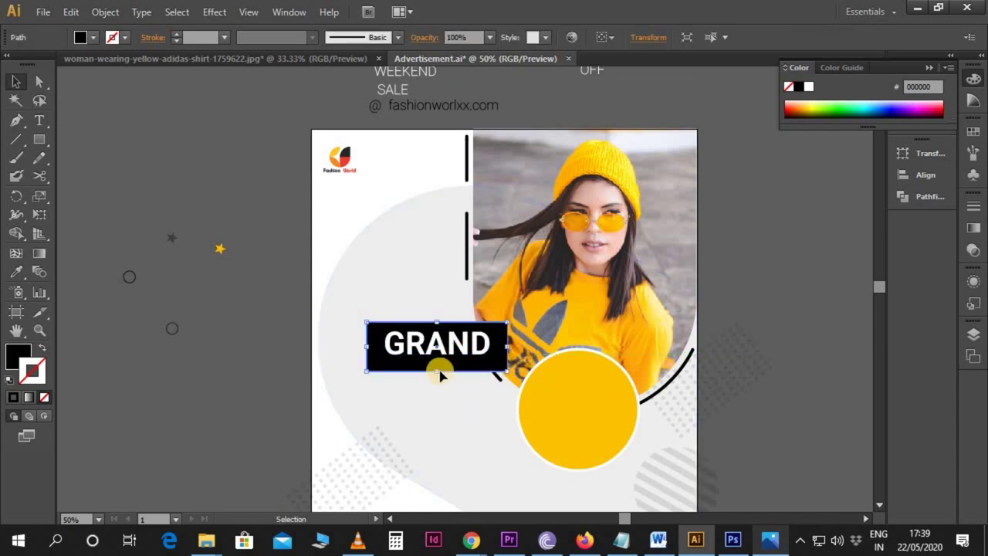
{"action": "left_click_drag", "start_coordinate": [437, 373], "coordinate": [437, 363]}
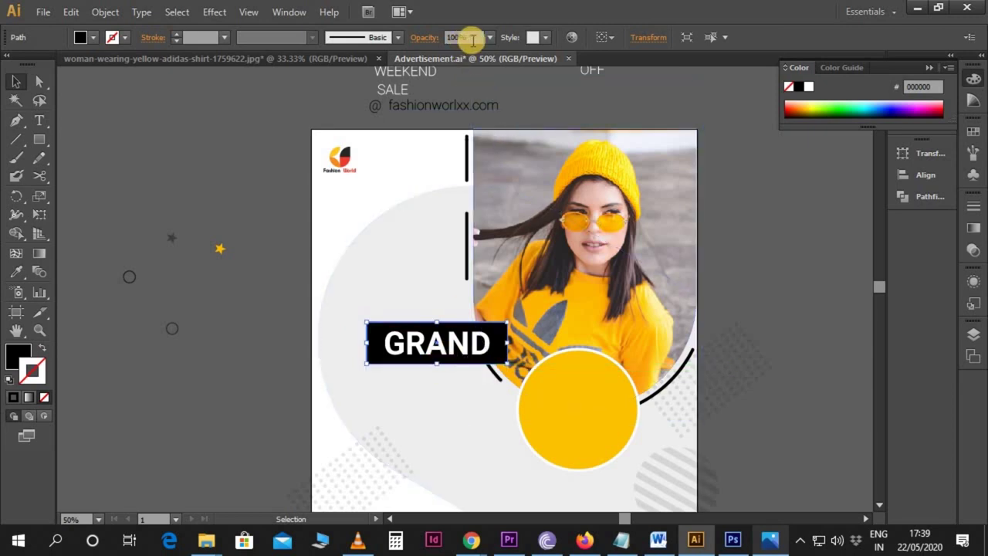
{"action": "left_click", "coordinate": [472, 38]}
{"action": "type", "text": "0"}
{"action": "key", "text": "Return"}
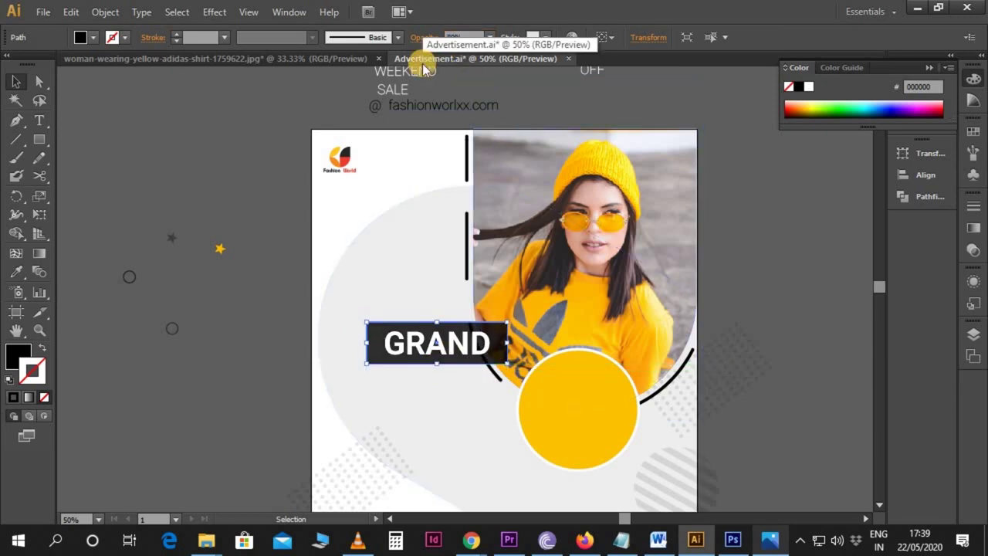
{"action": "left_click", "coordinate": [711, 205]}
{"action": "scroll", "coordinate": [832, 309], "scroll_direction": "down", "scroll_amount": 3}
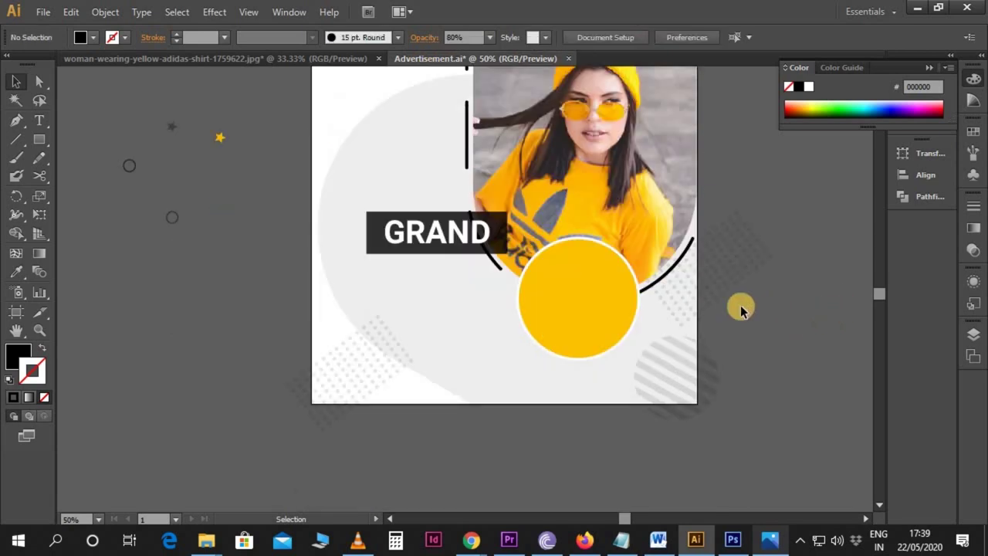
- Draw a bar below GRAND with the circle's yellow and no outline, and place a WEEKEND copy on it
{"action": "left_click", "coordinate": [38, 140]}
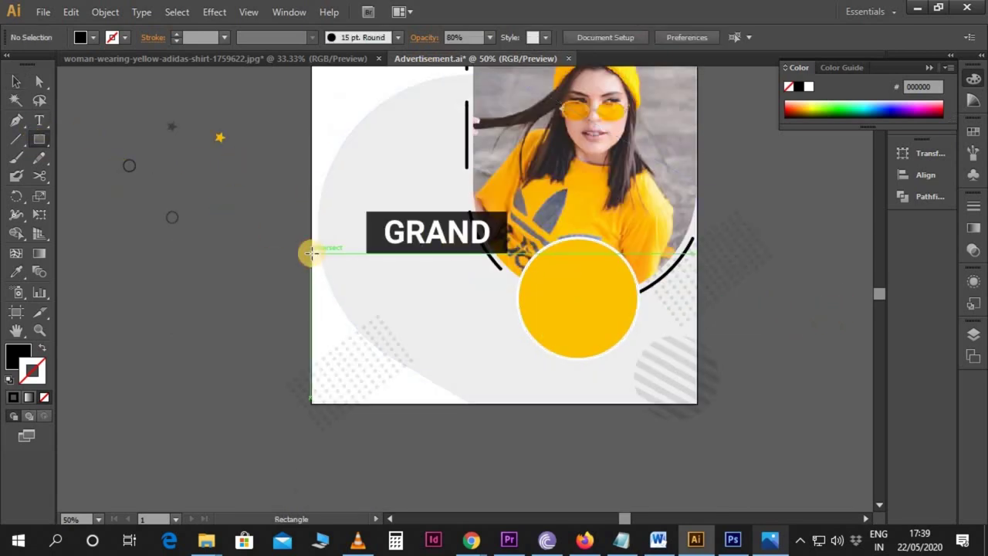
{"action": "mouse_move", "coordinate": [338, 253]}
{"action": "left_mouse_down"}
{"action": "mouse_move", "coordinate": [472, 311]}
{"action": "mouse_move", "coordinate": [485, 289]}
{"action": "left_mouse_up"}
{"action": "key", "text": "i"}
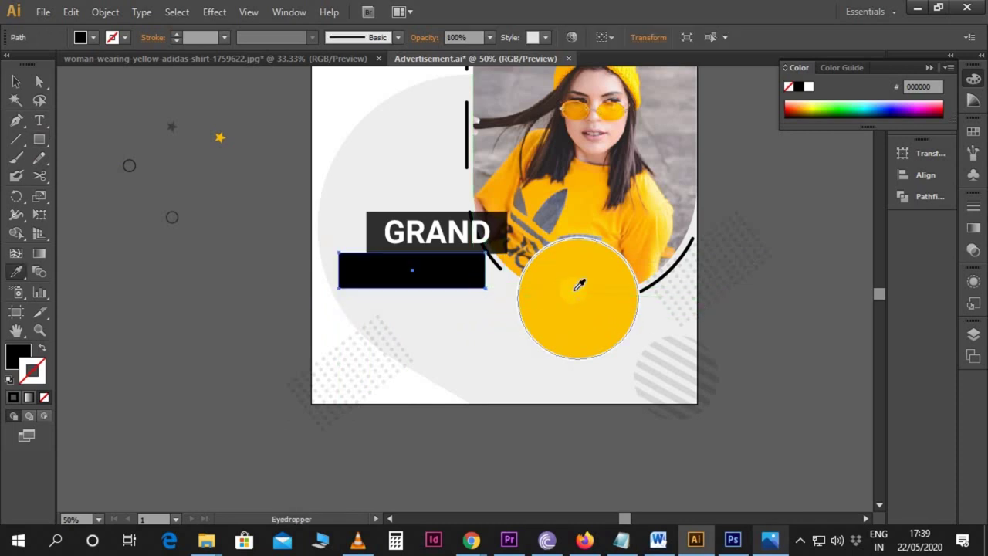
{"action": "left_click", "coordinate": [578, 288]}
{"action": "key", "text": "v"}
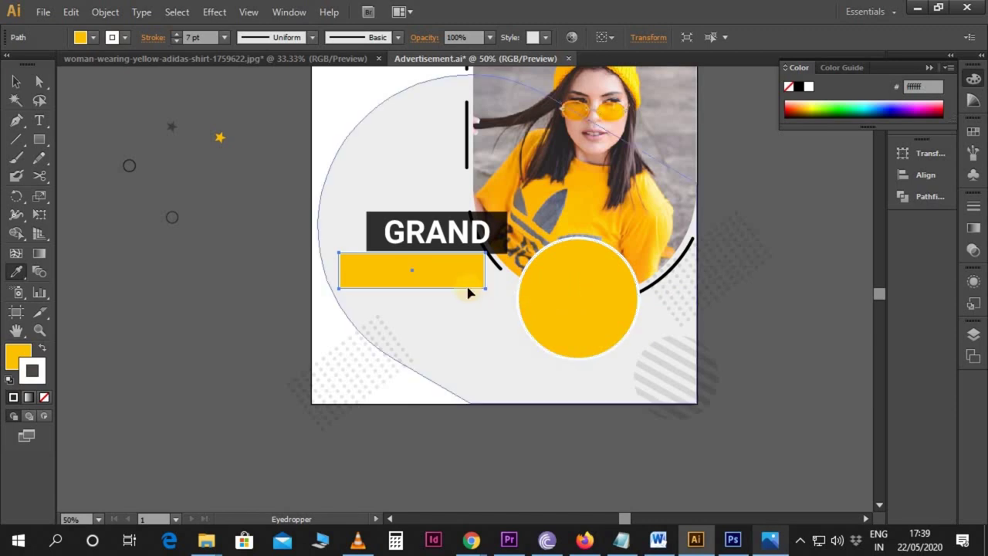
{"action": "left_click", "coordinate": [44, 397]}
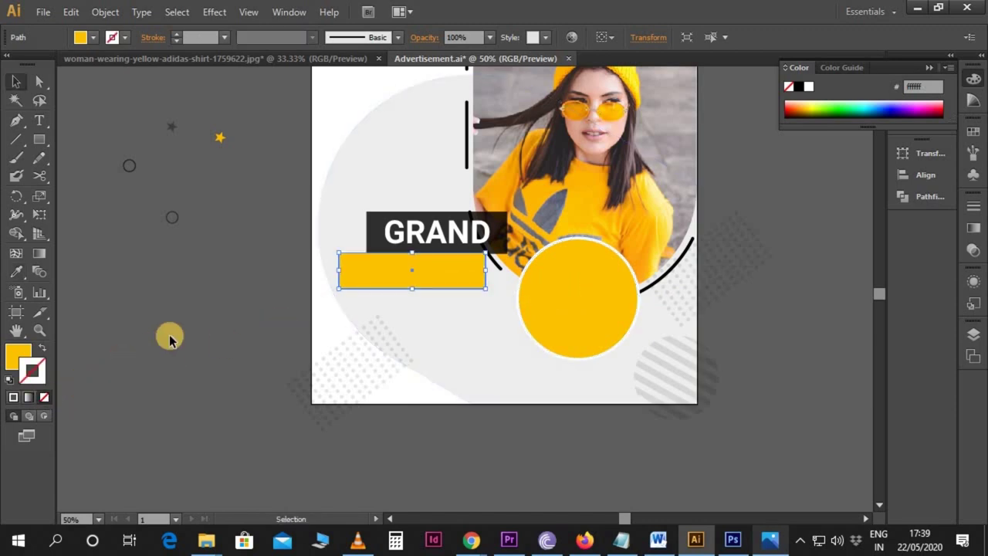
{"action": "left_click", "coordinate": [243, 342]}
{"action": "scroll", "coordinate": [247, 312], "scroll_direction": "up", "scroll_amount": 5}
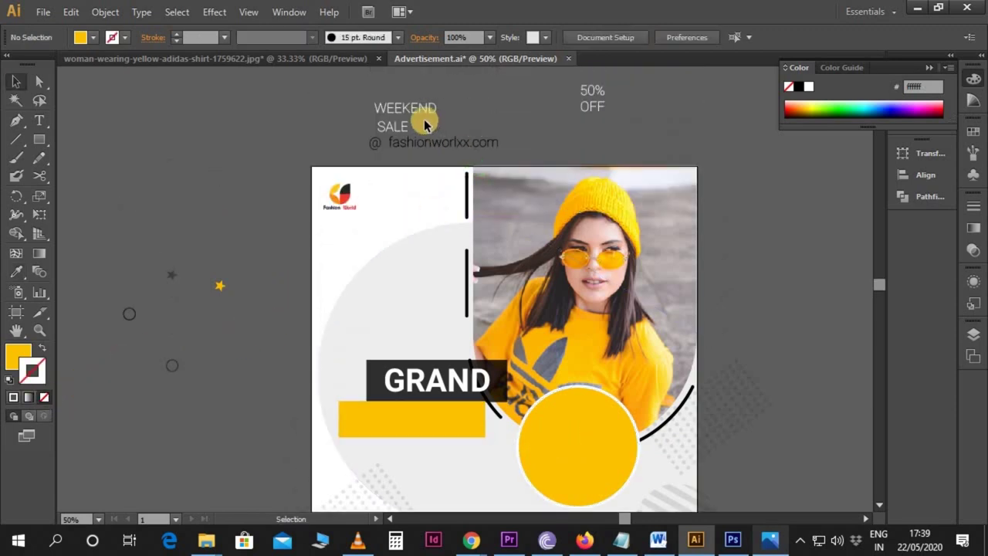
{"action": "left_click_drag", "start_coordinate": [417, 114], "coordinate": [403, 426]}
- Bring WEEKEND to front, set it to 65 pt Bold, and nudge it right and down
{"action": "scroll", "coordinate": [421, 417], "scroll_direction": "down", "scroll_amount": 1}
{"action": "key", "text": "ctrl+shift+bracketright"}
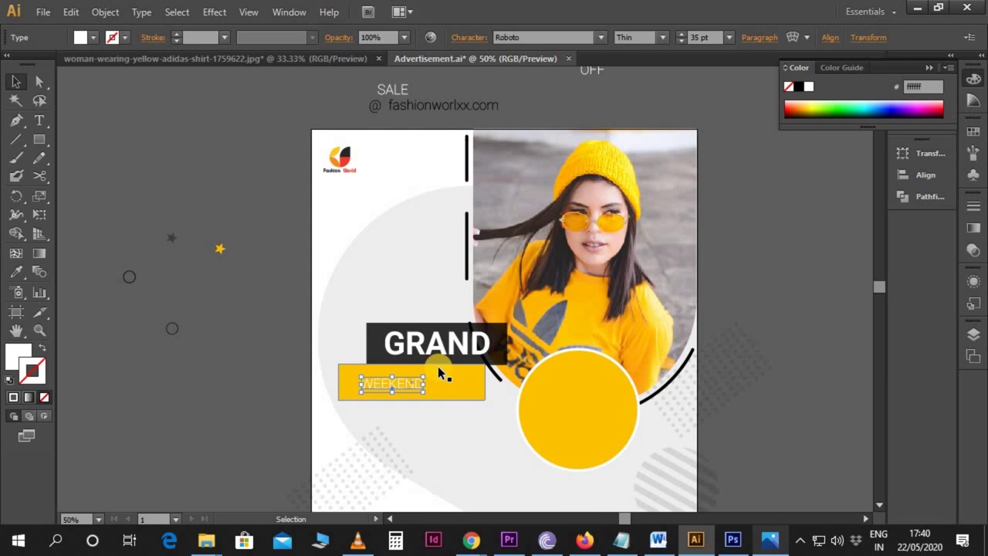
{"action": "left_click", "coordinate": [662, 37]}
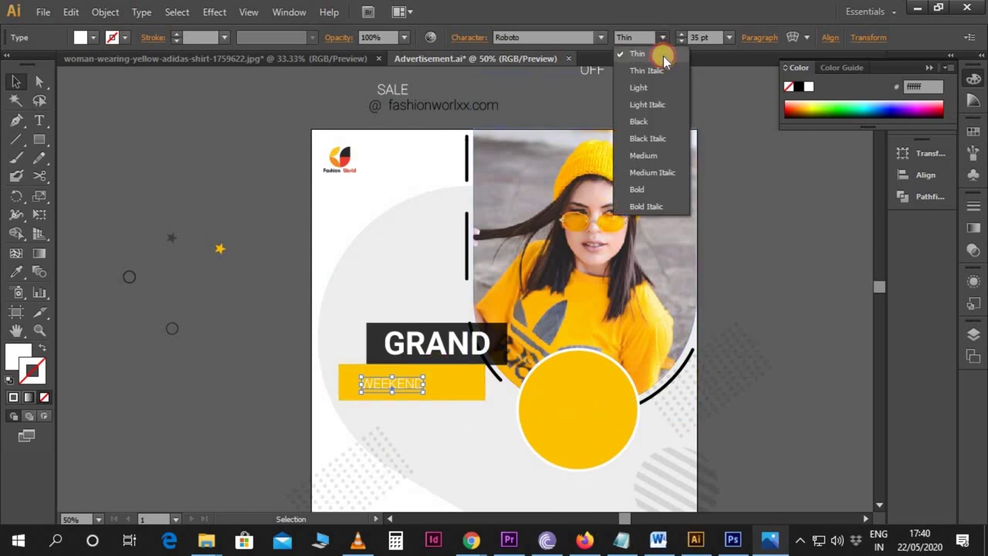
{"action": "left_click", "coordinate": [640, 189]}
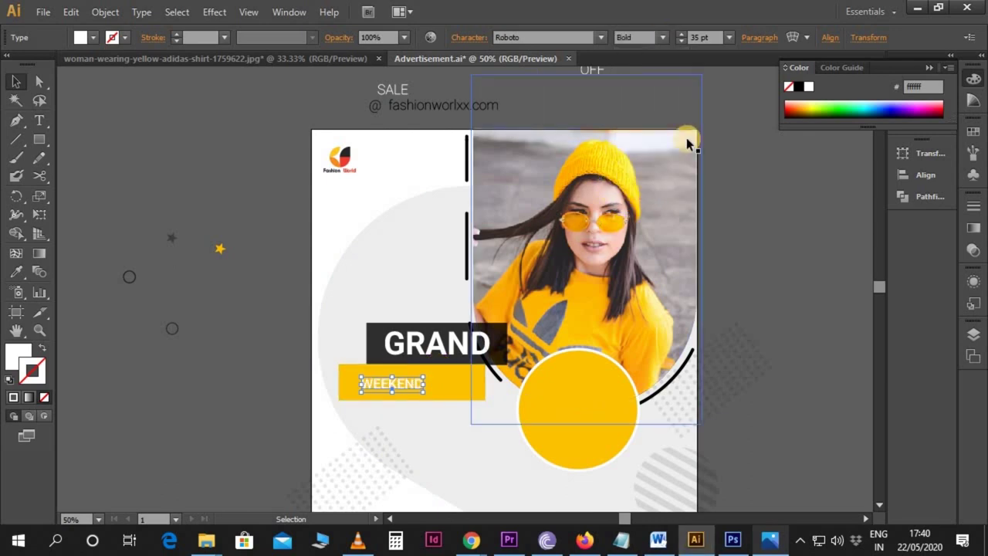
{"action": "left_click", "coordinate": [709, 37]}
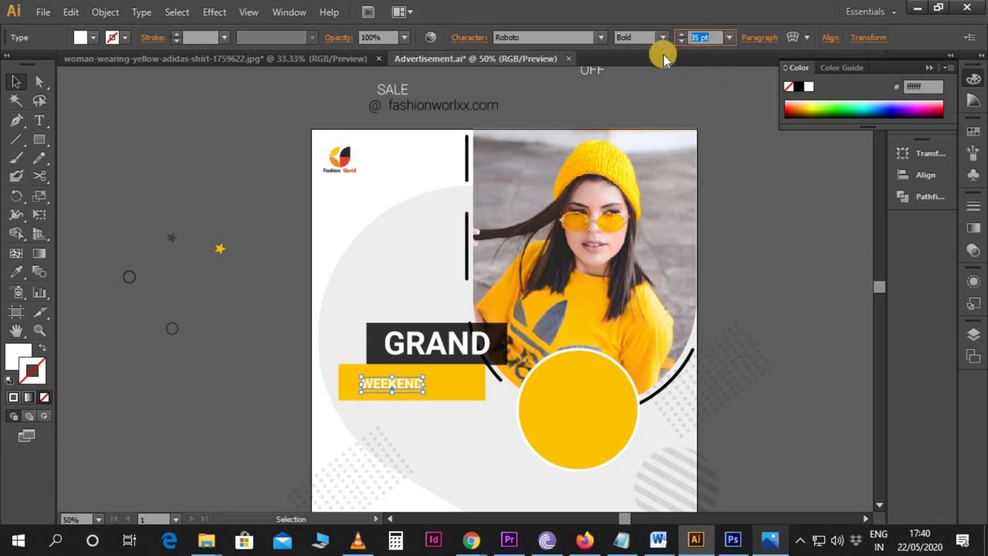
{"action": "type", "text": "5"}
{"action": "key", "text": "Return"}
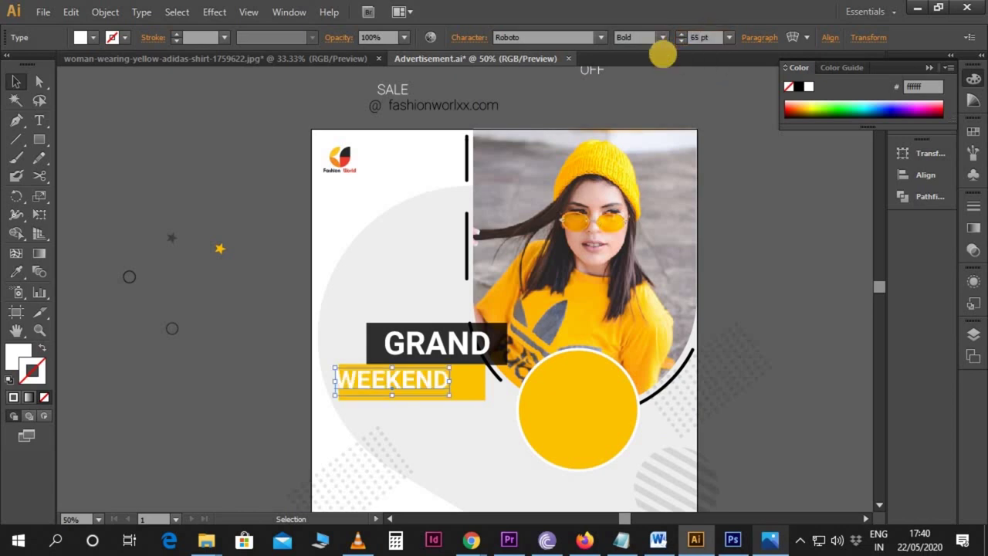
{"action": "key", "text": "Right"}
{"action": "key", "text": "Right"}
{"action": "key", "text": "Right"}
{"action": "key", "text": "Right"}
{"action": "key", "text": "Right"}
{"action": "key", "text": "Right"}
{"action": "key", "text": "Right"}
{"action": "key", "text": "Right"}
{"action": "key", "text": "Right"}
{"action": "key", "text": "Down"}
{"action": "key", "text": "Down"}
{"action": "key", "text": "Down"}
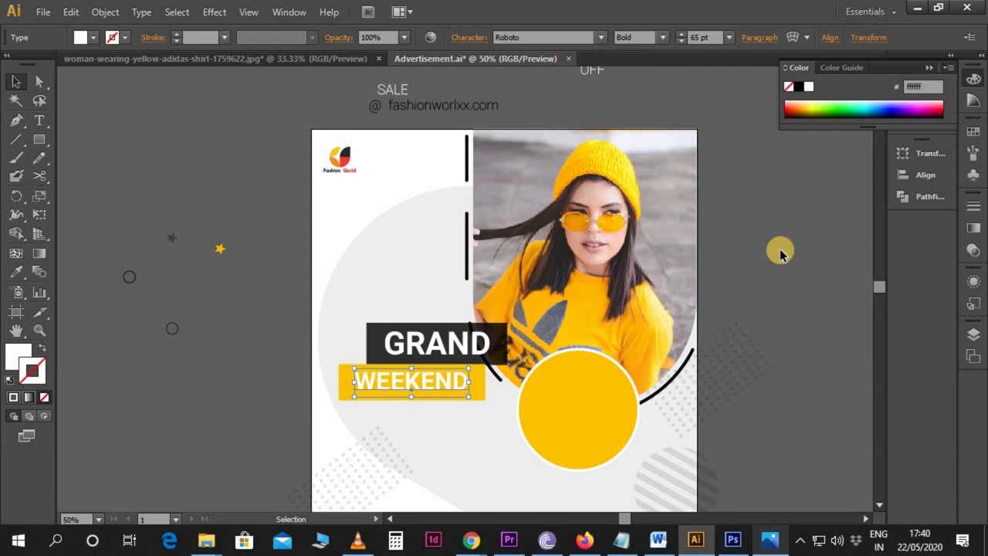
- Narrow the yellow WEEKEND bar slightly from its right side
{"action": "left_click", "coordinate": [776, 257]}
{"action": "scroll", "coordinate": [776, 262], "scroll_direction": "down", "scroll_amount": 3}
{"action": "scroll", "coordinate": [776, 267], "scroll_direction": "down", "scroll_amount": 2}
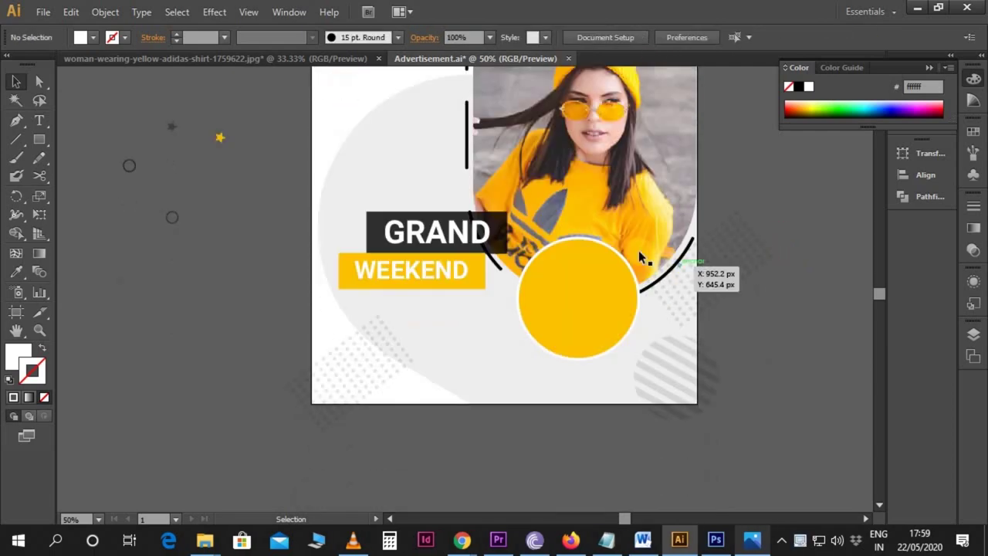
{"action": "key", "text": "ctrl+plus"}
{"action": "left_click", "coordinate": [479, 255]}
{"action": "left_click_drag", "start_coordinate": [487, 264], "coordinate": [482, 265]}
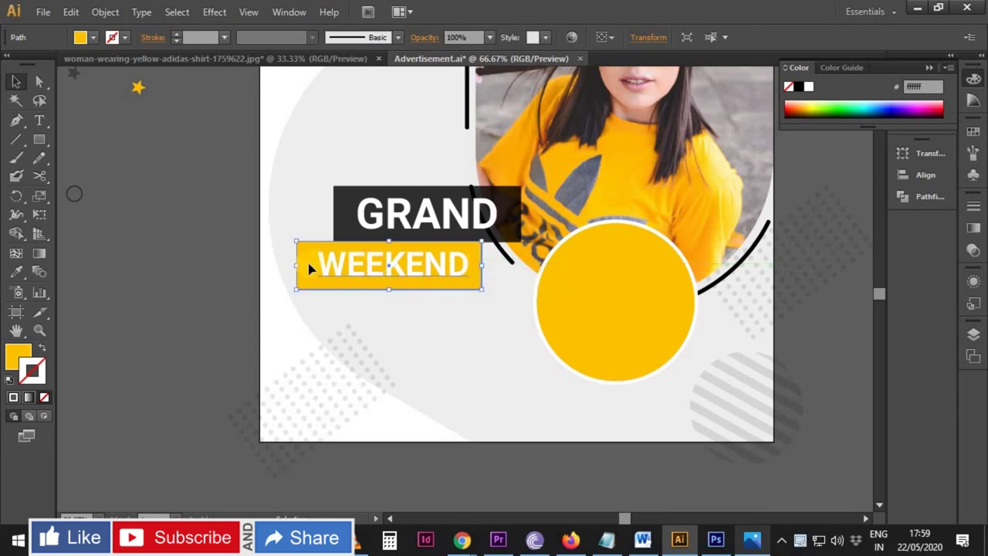
{"action": "left_click", "coordinate": [327, 266]}
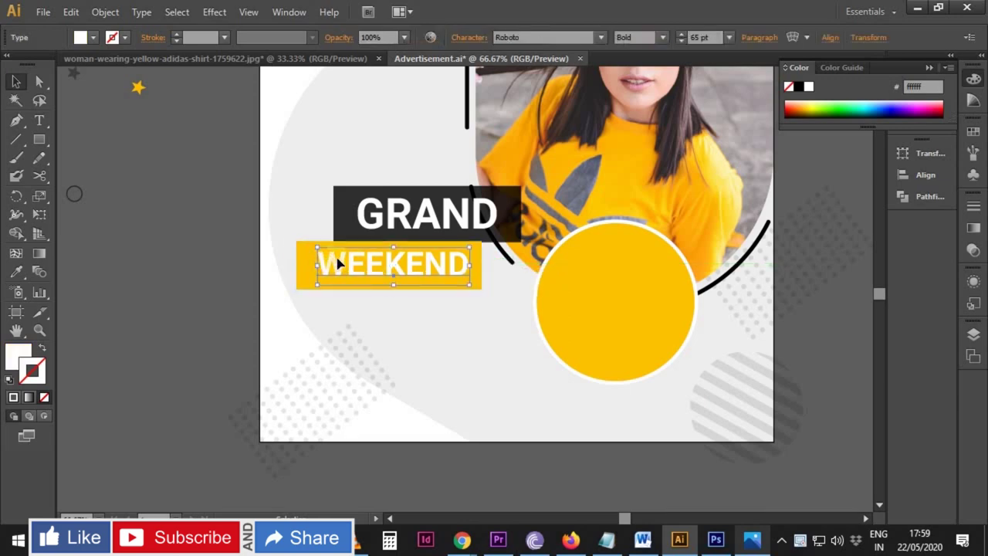
{"action": "left_click", "coordinate": [307, 240]}
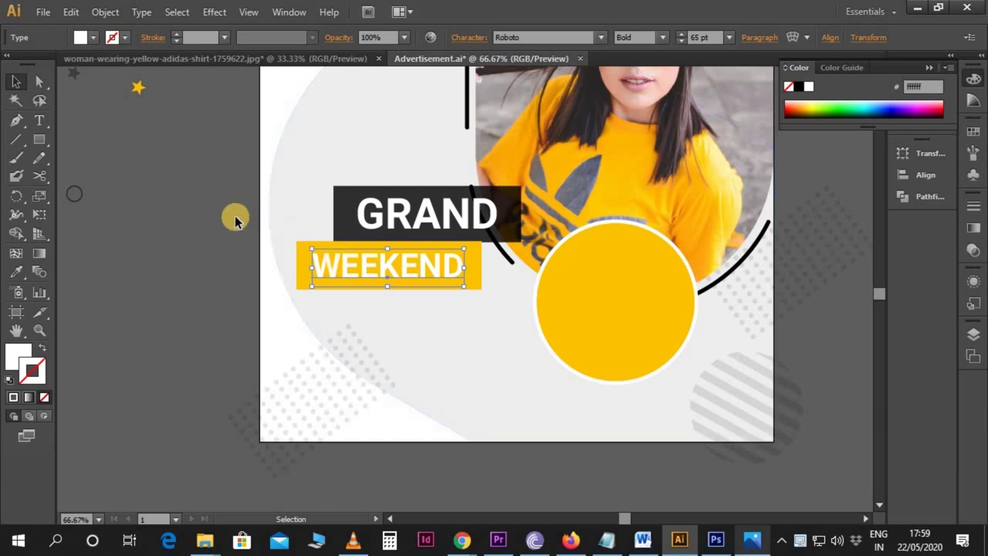
- Draw a bar below WEEKEND filled with the GRAND bar's dark colour
{"action": "left_click", "coordinate": [38, 144]}
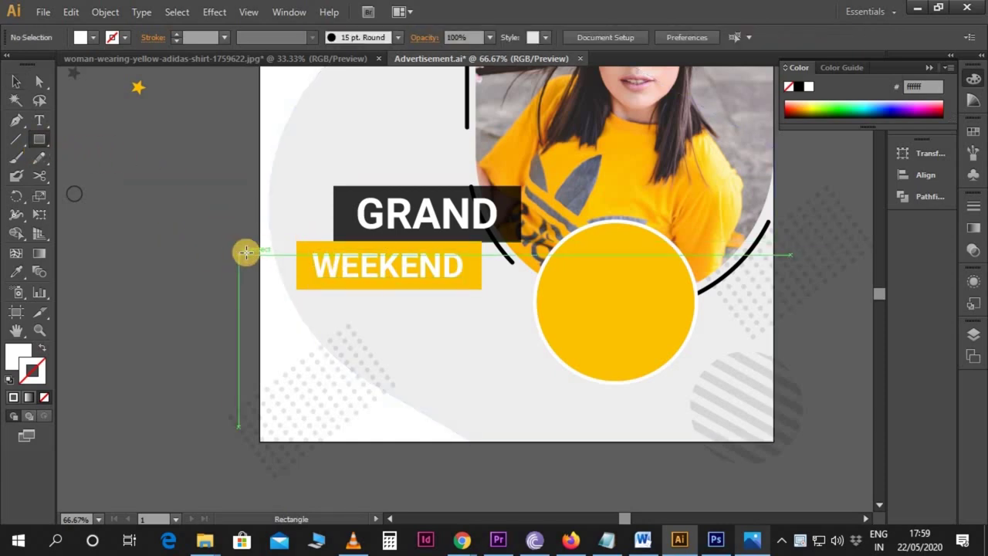
{"action": "left_click_drag", "start_coordinate": [307, 289], "coordinate": [503, 355]}
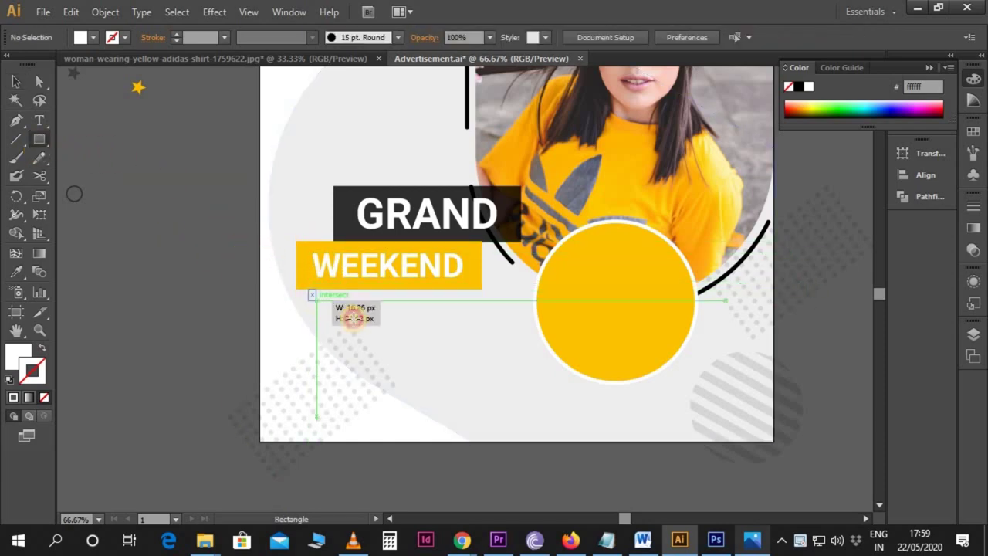
{"action": "key", "text": "v"}
{"action": "key", "text": "i"}
{"action": "left_click", "coordinate": [509, 224]}
{"action": "key", "text": "v"}
{"action": "left_click", "coordinate": [200, 255]}
- Set SALE to 198 pt Bebas Neue Light and move it onto the dark bar
{"action": "scroll", "coordinate": [249, 279], "scroll_direction": "up", "scroll_amount": 4}
{"action": "scroll", "coordinate": [249, 279], "scroll_direction": "up", "scroll_amount": 2}
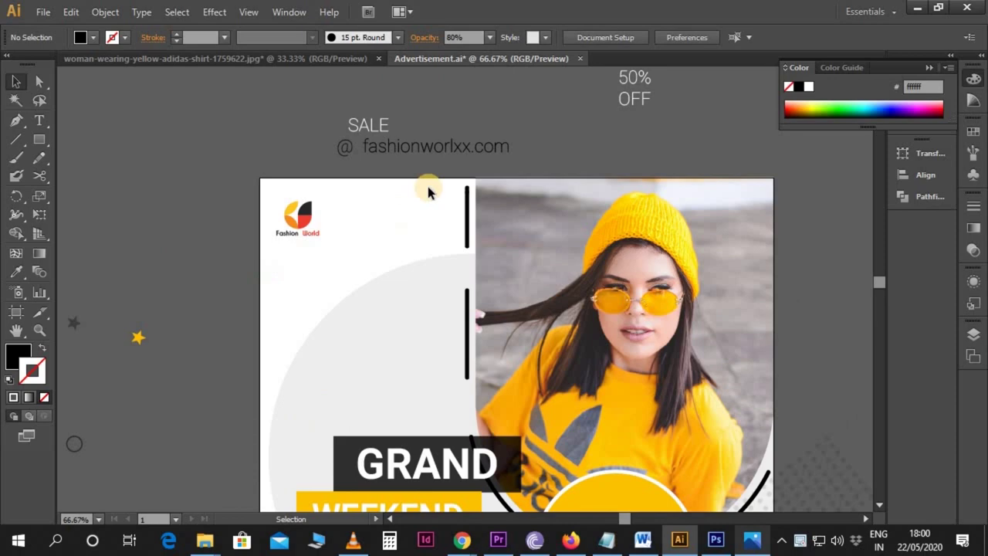
{"action": "mouse_move", "coordinate": [355, 171]}
{"action": "left_mouse_down"}
{"action": "mouse_move", "coordinate": [247, 360]}
{"action": "mouse_move", "coordinate": [249, 403]}
{"action": "mouse_move", "coordinate": [276, 77]}
{"action": "mouse_move", "coordinate": [417, 239]}
{"action": "left_mouse_up"}
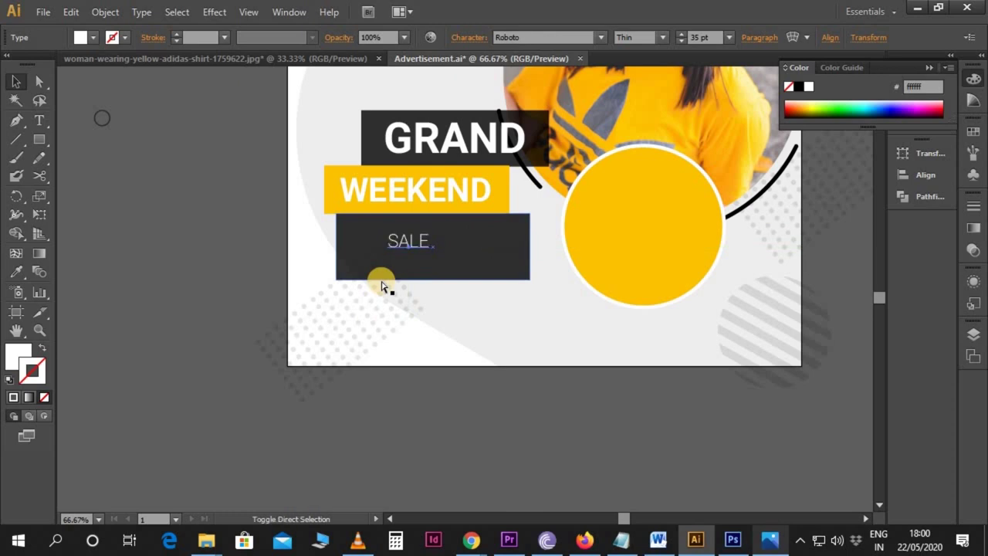
{"action": "mouse_move", "coordinate": [431, 253]}
{"action": "left_mouse_down"}
{"action": "mouse_move", "coordinate": [461, 281]}
{"action": "mouse_move", "coordinate": [472, 273]}
{"action": "left_mouse_up"}
{"action": "left_click", "coordinate": [502, 37]}
{"action": "type", "text": "Bebas"}
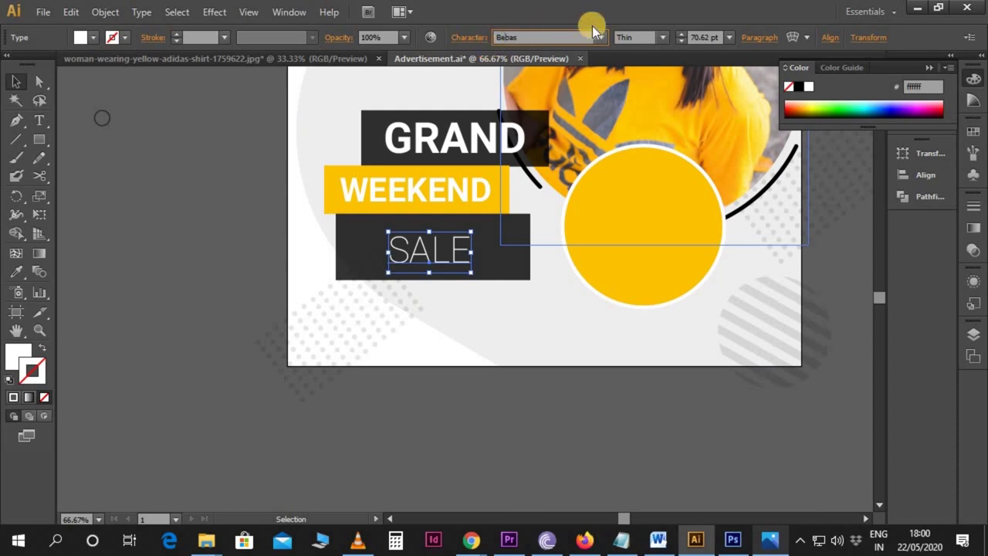
{"action": "left_click", "coordinate": [606, 32]}
{"action": "left_click", "coordinate": [580, 66]}
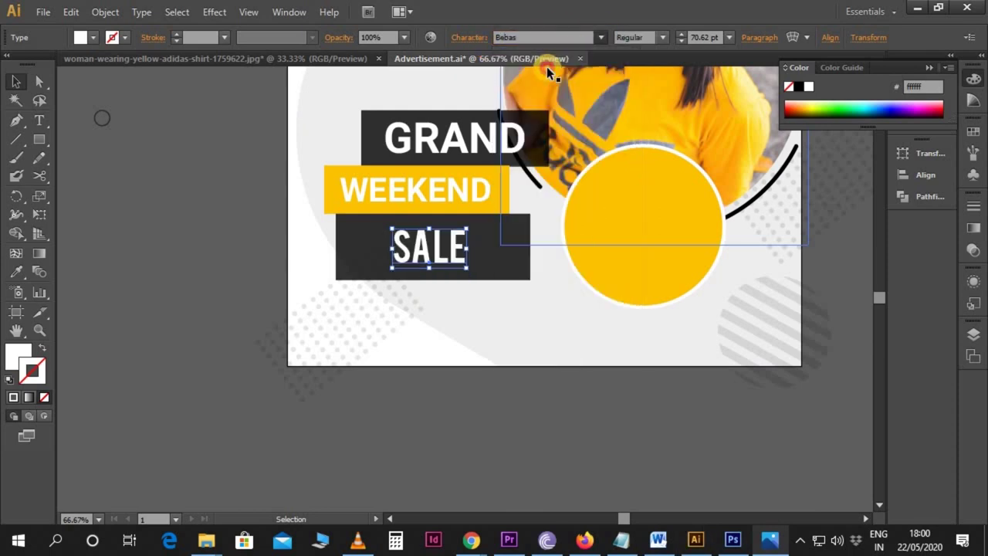
{"action": "left_click", "coordinate": [661, 39]}
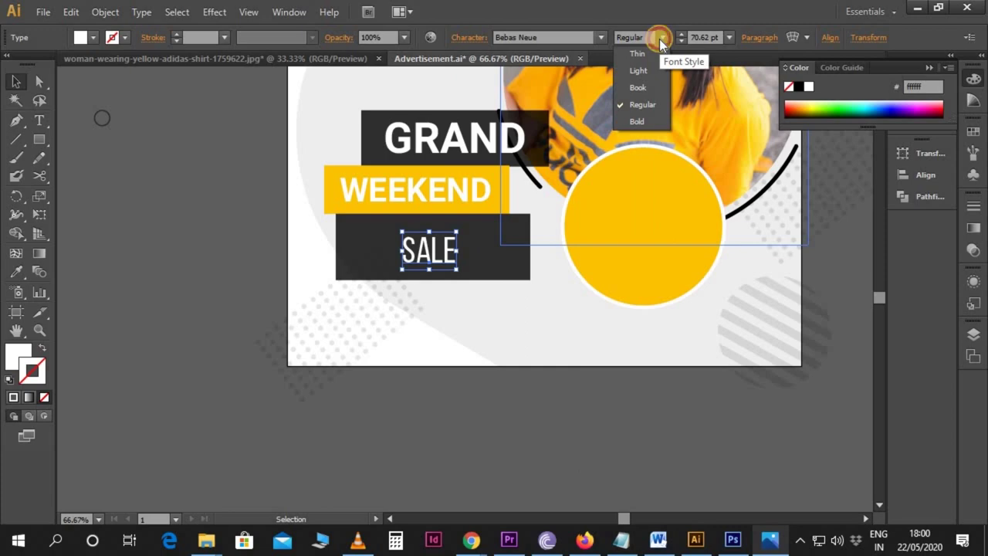
{"action": "left_click", "coordinate": [657, 71]}
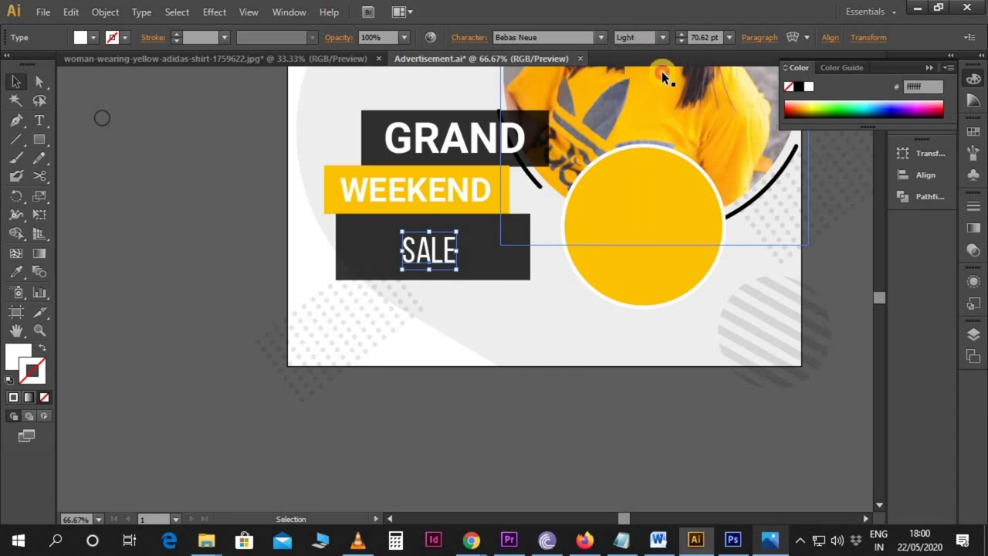
{"action": "left_click", "coordinate": [714, 40]}
{"action": "type", "text": "198"}
{"action": "key", "text": "Return"}
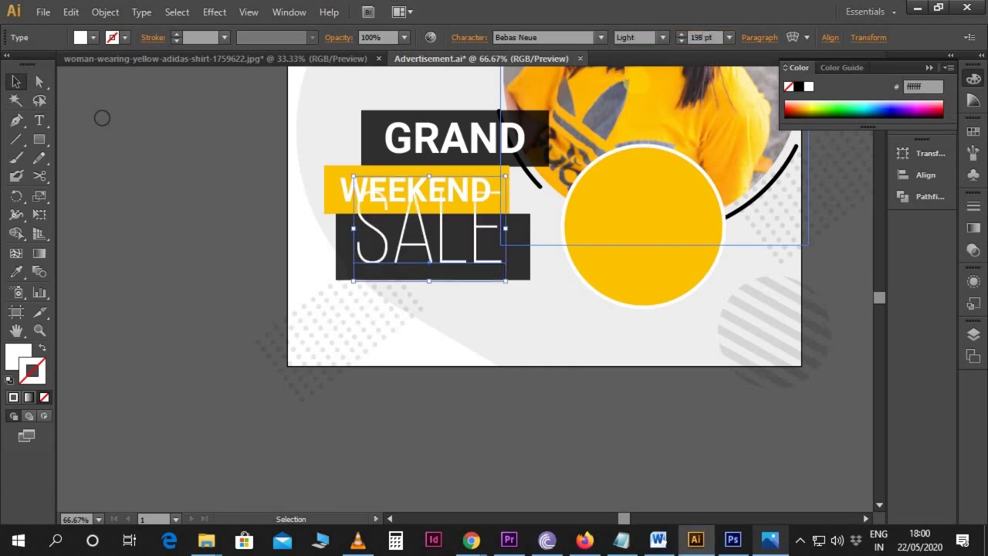
{"action": "left_click_drag", "start_coordinate": [438, 239], "coordinate": [440, 265]}
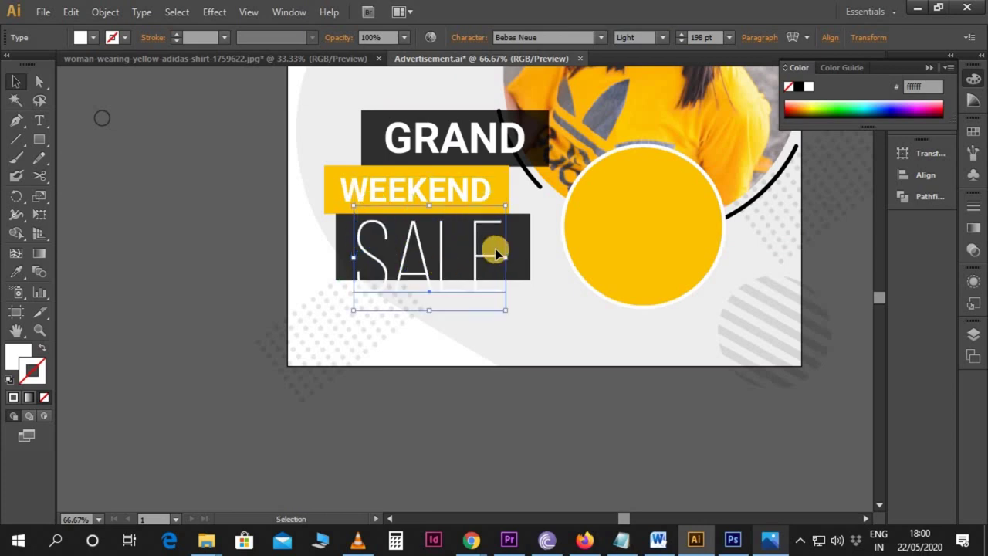
- Stretch the SALE bar down and left so it frames the lettering
{"action": "left_click", "coordinate": [522, 249]}
{"action": "left_click_drag", "start_coordinate": [432, 288], "coordinate": [433, 305]}
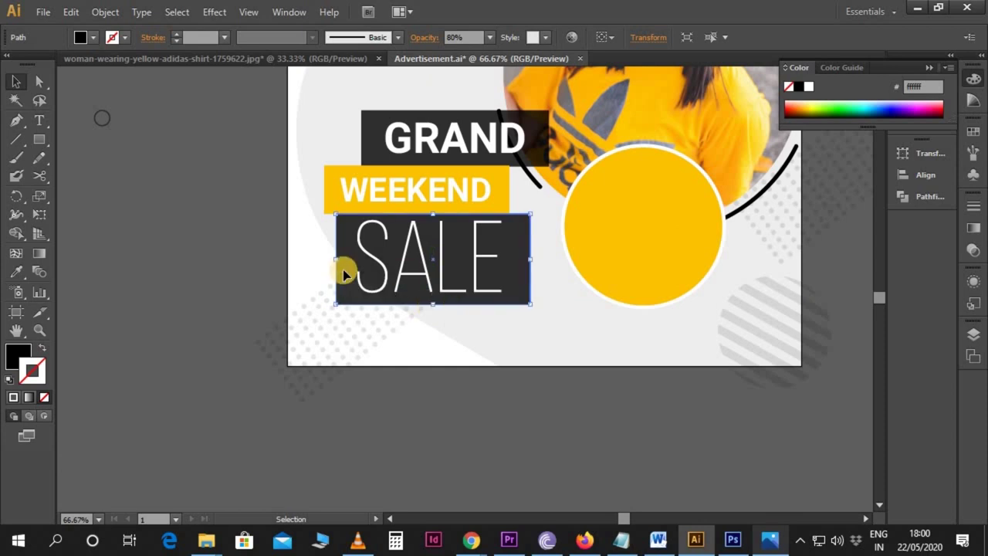
{"action": "left_click_drag", "start_coordinate": [335, 260], "coordinate": [332, 260]}
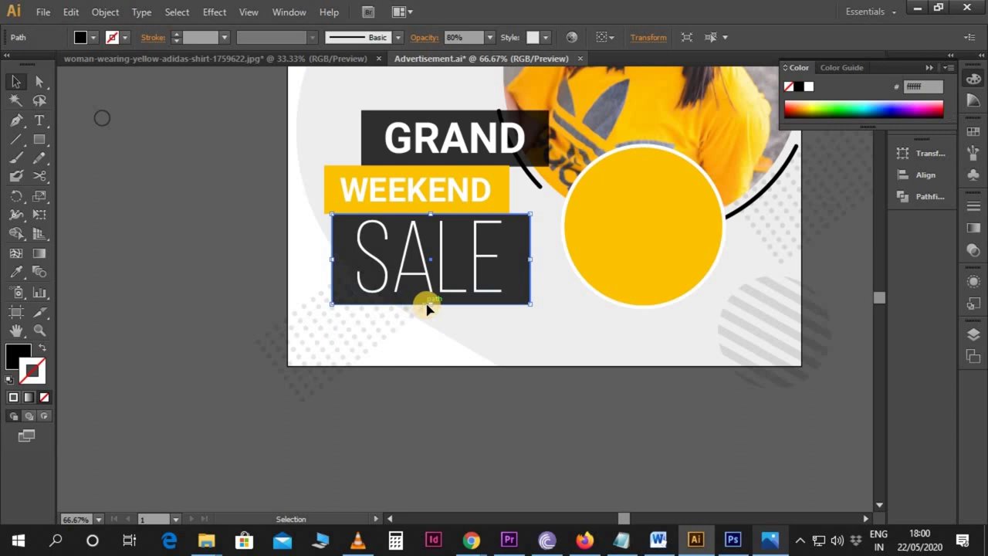
{"action": "left_click_drag", "start_coordinate": [429, 306], "coordinate": [428, 300]}
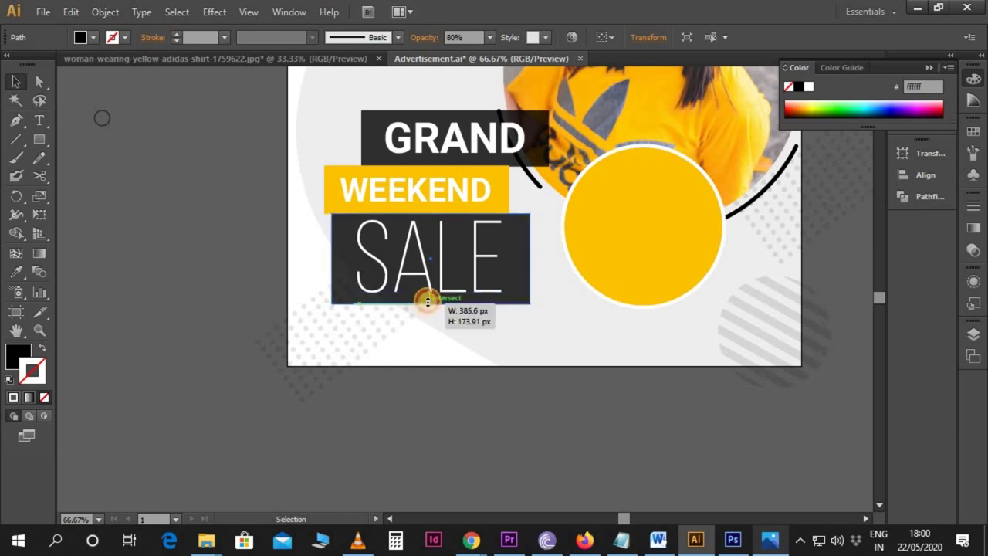
{"action": "left_click", "coordinate": [263, 280]}
{"action": "scroll", "coordinate": [263, 280], "scroll_direction": "up", "scroll_amount": 3}
{"action": "left_click_drag", "start_coordinate": [450, 314], "coordinate": [367, 331]}
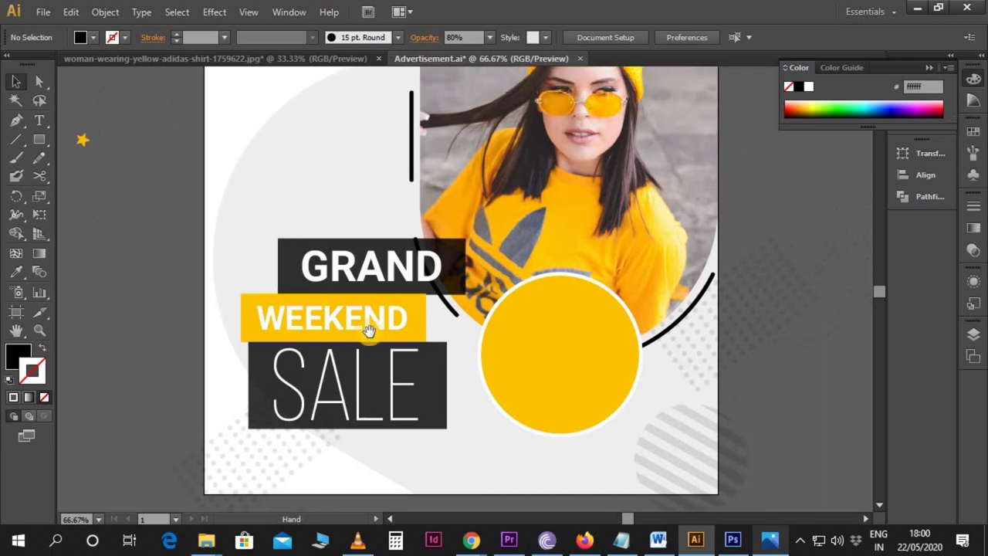
- Move the 50% OFF text onto the yellow circle and set it to Bebas 110 pt
{"action": "scroll", "coordinate": [631, 418], "scroll_direction": "down", "scroll_amount": 1}
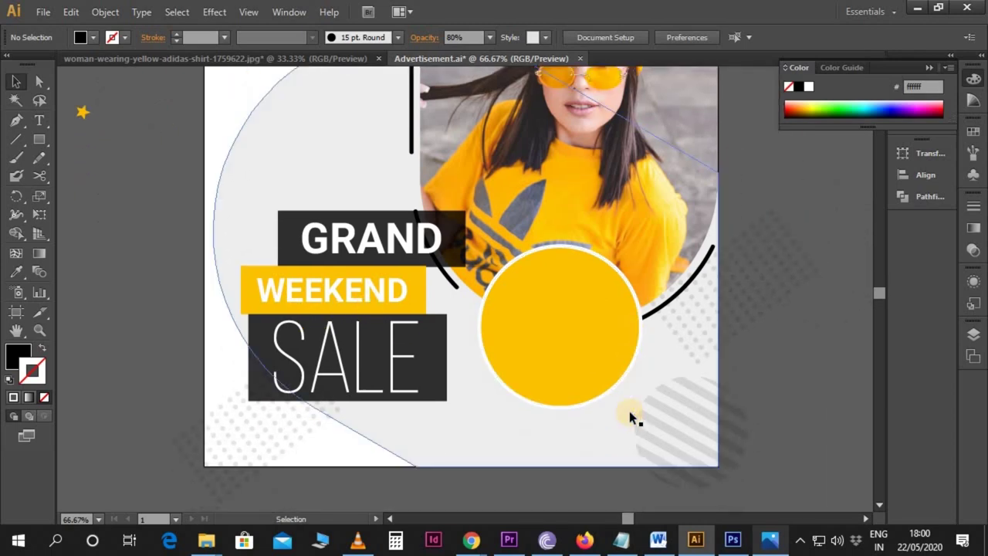
{"action": "scroll", "coordinate": [585, 353], "scroll_direction": "up", "scroll_amount": 3}
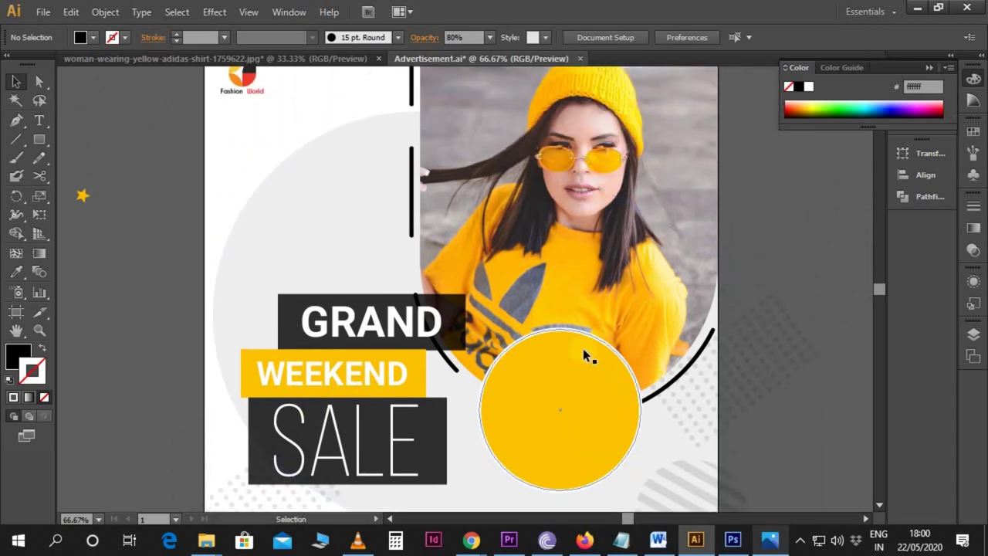
{"action": "scroll", "coordinate": [584, 353], "scroll_direction": "up", "scroll_amount": 3}
{"action": "scroll", "coordinate": [585, 352], "scroll_direction": "up", "scroll_amount": 4}
{"action": "left_click_drag", "start_coordinate": [592, 127], "coordinate": [686, 345]}
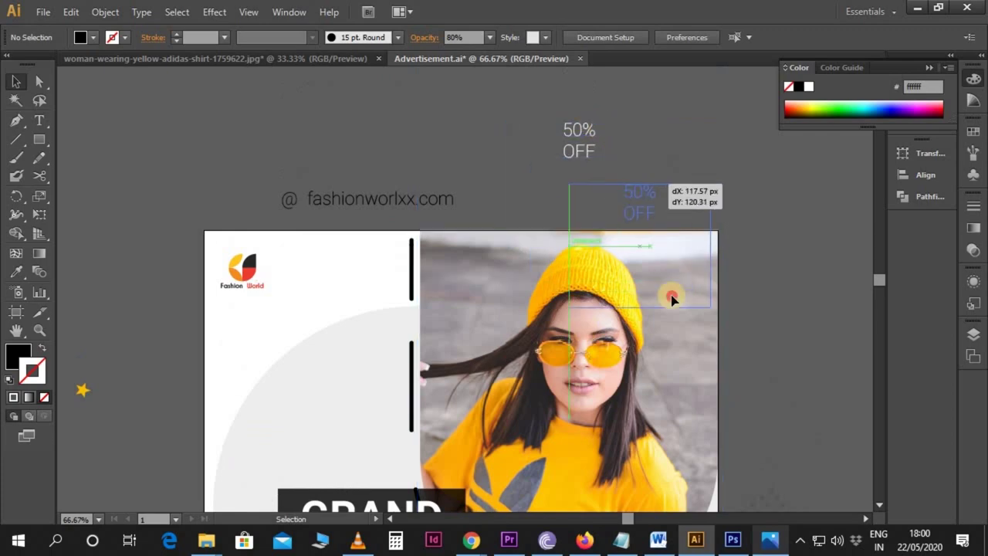
{"action": "scroll", "coordinate": [679, 331], "scroll_direction": "down", "scroll_amount": 7}
{"action": "scroll", "coordinate": [630, 332], "scroll_direction": "down", "scroll_amount": 1}
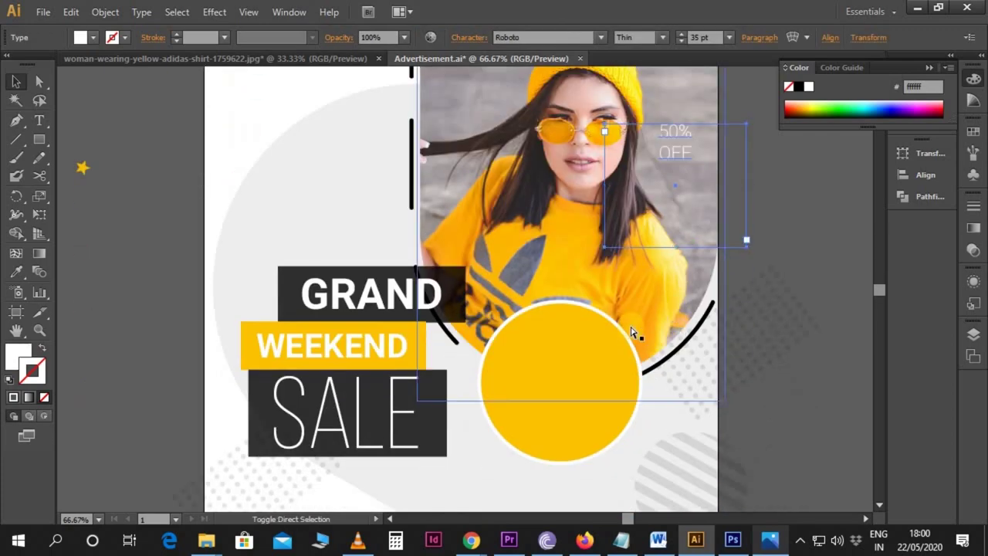
{"action": "left_click_drag", "start_coordinate": [675, 155], "coordinate": [555, 398]}
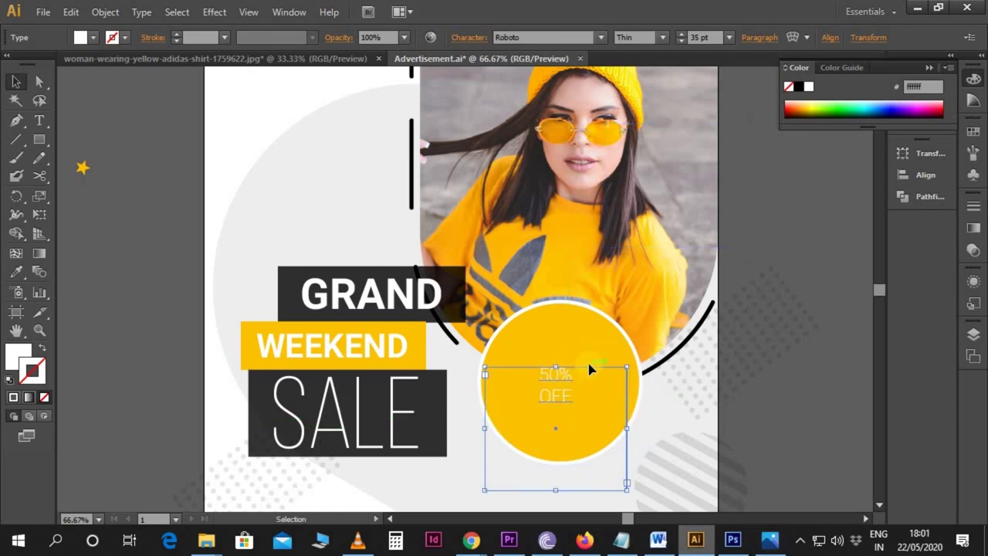
{"action": "left_click", "coordinate": [494, 37]}
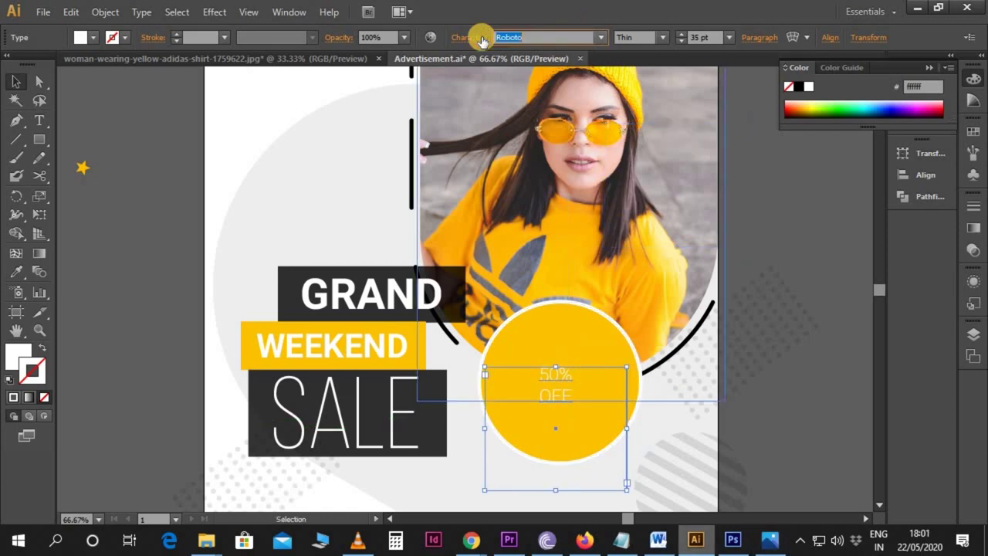
{"action": "type", "text": "Bebas"}
{"action": "key", "text": "Return"}
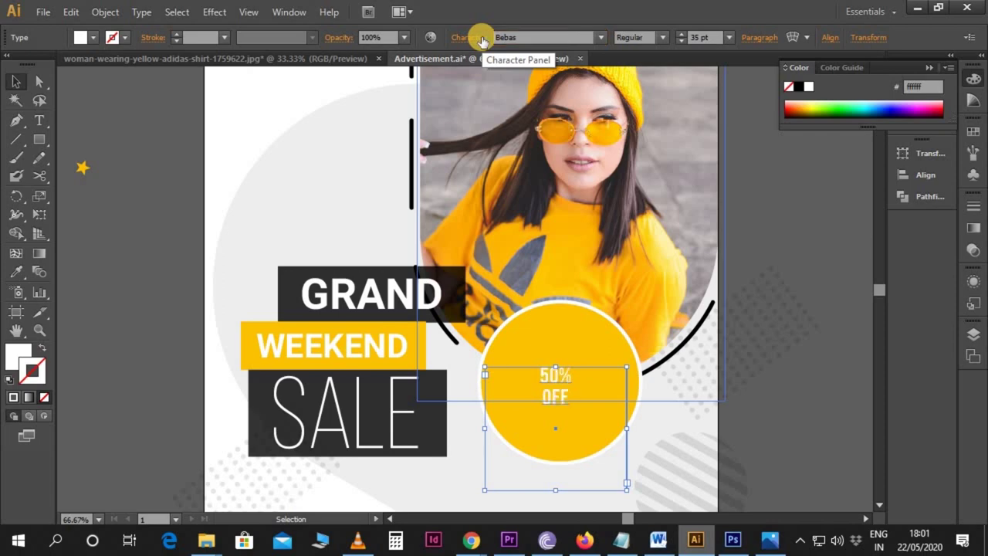
{"action": "left_click", "coordinate": [697, 38]}
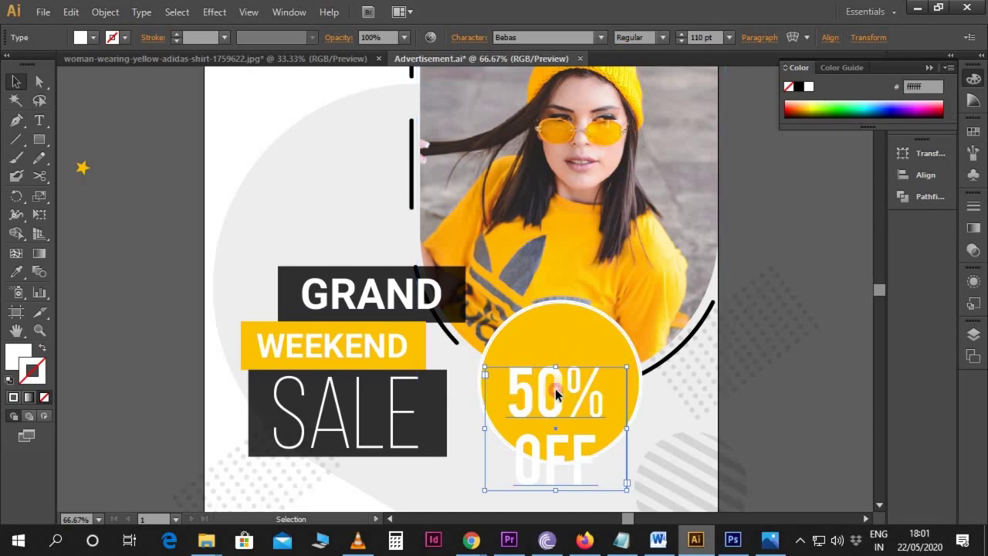
- Shrink the word OFF to 88 pt and centre 50% OFF in the circle
{"action": "left_click_drag", "start_coordinate": [555, 392], "coordinate": [568, 360]}
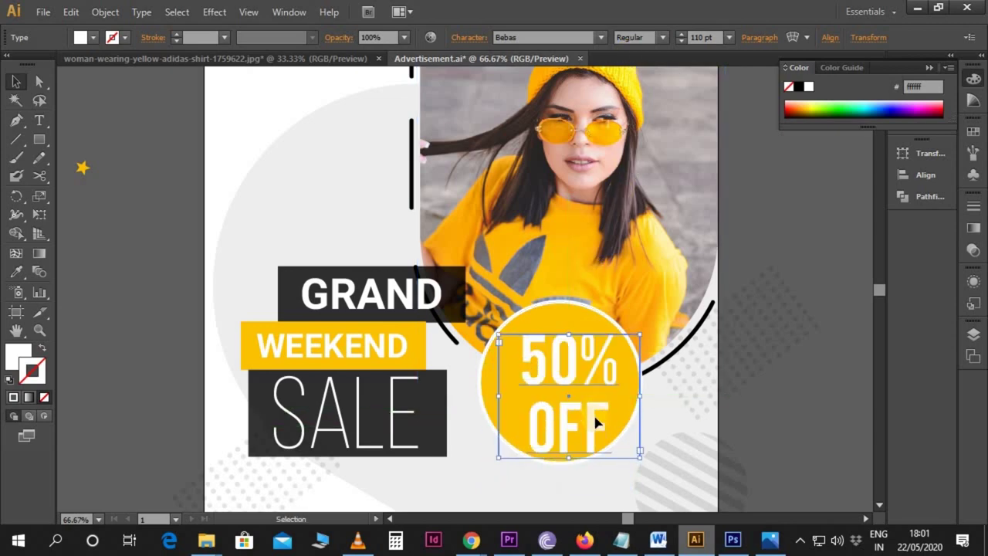
{"action": "key", "text": "t"}
{"action": "left_click_drag", "start_coordinate": [610, 427], "coordinate": [507, 425]}
{"action": "key", "text": "ctrl+shift+comma"}
{"action": "key", "text": "ctrl+shift+comma"}
{"action": "key", "text": "ctrl+shift+comma"}
{"action": "key", "text": "ctrl+shift+comma"}
{"action": "key", "text": "ctrl+shift+comma"}
{"action": "key", "text": "ctrl+shift+comma"}
{"action": "key", "text": "ctrl+shift+comma"}
{"action": "key", "text": "ctrl+shift+comma"}
{"action": "key", "text": "ctrl+shift+comma"}
{"action": "key", "text": "ctrl+shift+comma"}
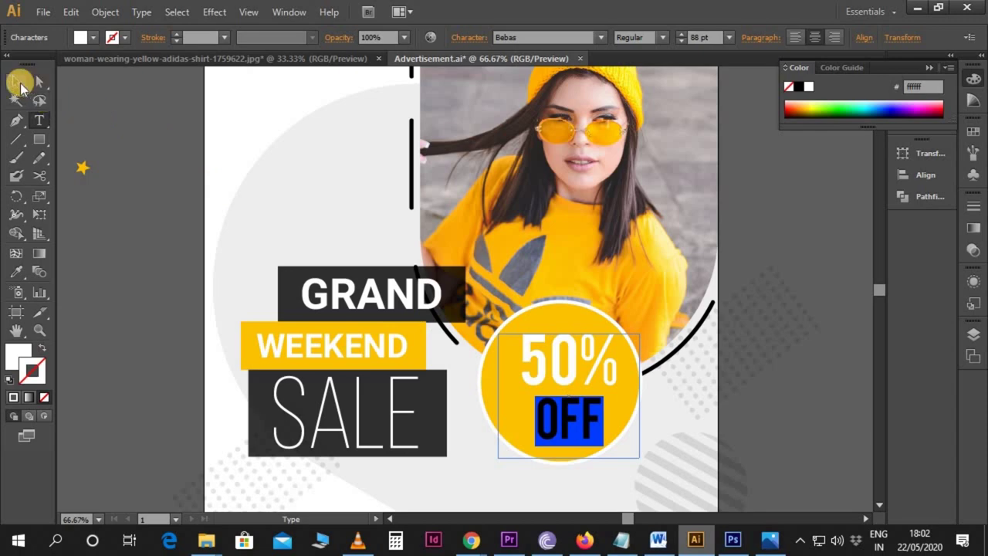
{"action": "left_click", "coordinate": [22, 84]}
{"action": "key", "text": "Left"}
{"action": "key", "text": "Left"}
{"action": "key", "text": "Left"}
{"action": "key", "text": "Left"}
{"action": "key", "text": "Left"}
{"action": "key", "text": "Left"}
{"action": "key", "text": "Left"}
{"action": "key", "text": "Left"}
{"action": "key", "text": "Left"}
{"action": "key", "text": "Left"}
{"action": "key", "text": "Left"}
{"action": "key", "text": "Left"}
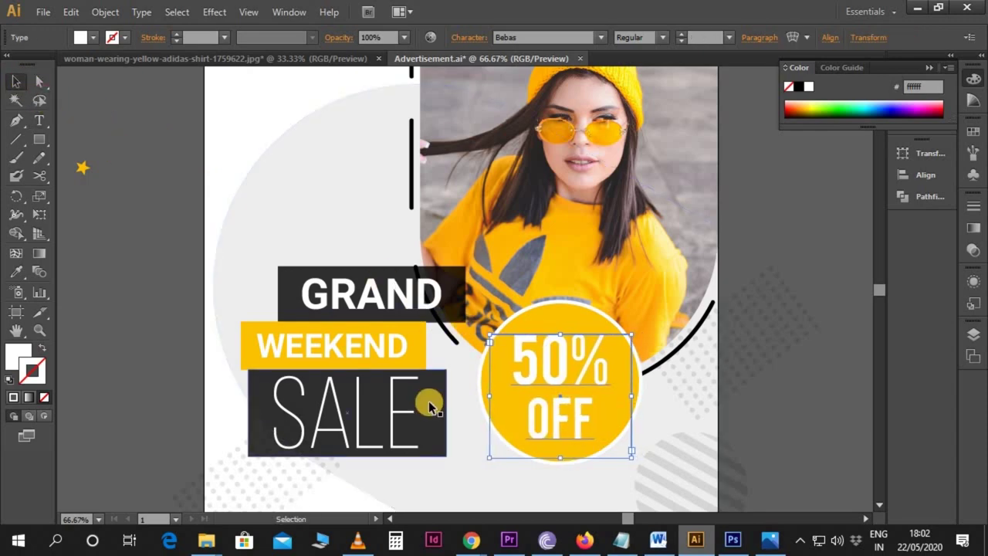
{"action": "left_click", "coordinate": [794, 437]}
{"action": "left_click_drag", "start_coordinate": [794, 437], "coordinate": [769, 436]}
{"action": "scroll", "coordinate": [768, 435], "scroll_direction": "up", "scroll_amount": 3}
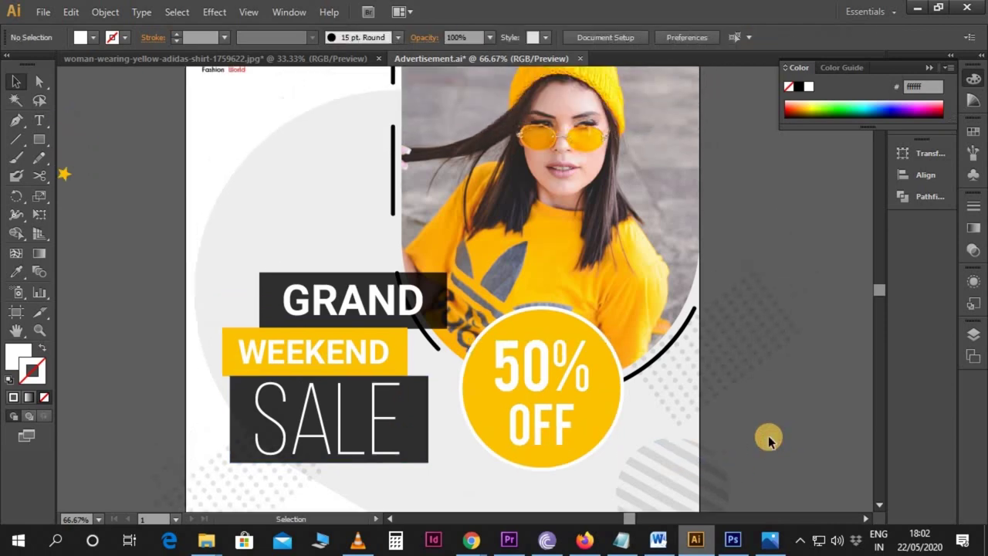
- Draw a small corner triangle with the Pen tool beside the SALE bar's lower-right corner
{"action": "scroll", "coordinate": [718, 421], "scroll_direction": "down", "scroll_amount": 2}
{"action": "scroll", "coordinate": [679, 402], "scroll_direction": "down", "scroll_amount": 2}
{"action": "scroll", "coordinate": [679, 401], "scroll_direction": "left", "scroll_amount": 5}
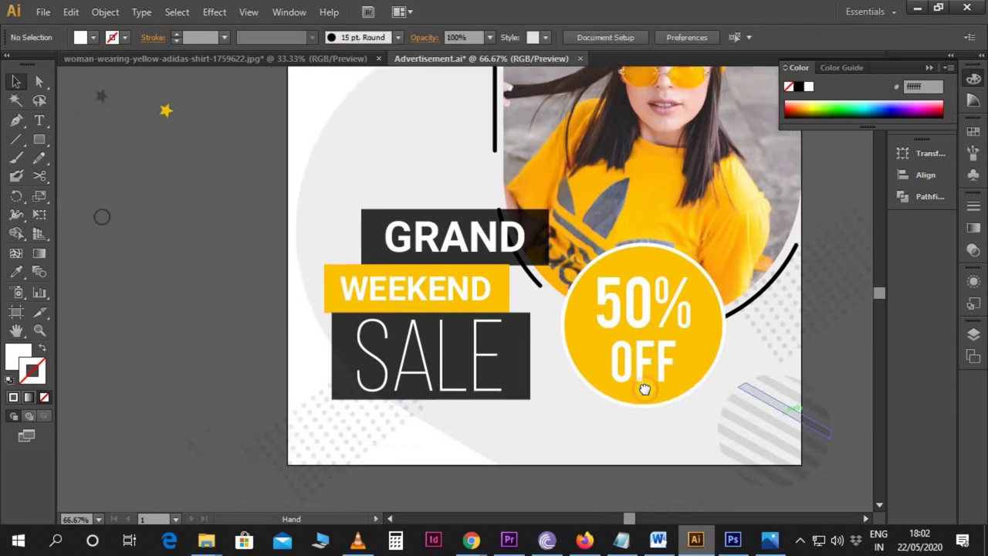
{"action": "key", "text": "ctrl+plus"}
{"action": "scroll", "coordinate": [547, 388], "scroll_direction": "down", "scroll_amount": 3}
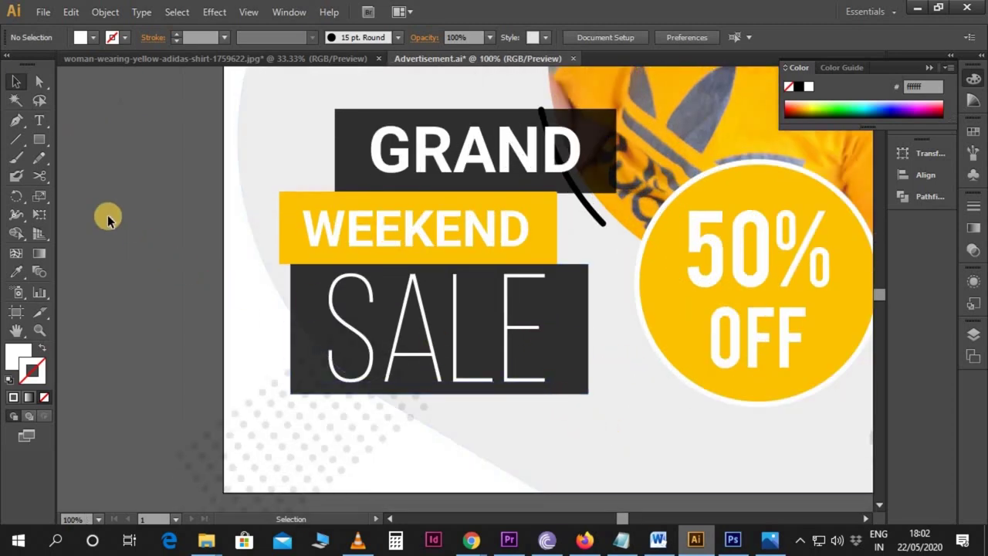
{"action": "left_click", "coordinate": [18, 121]}
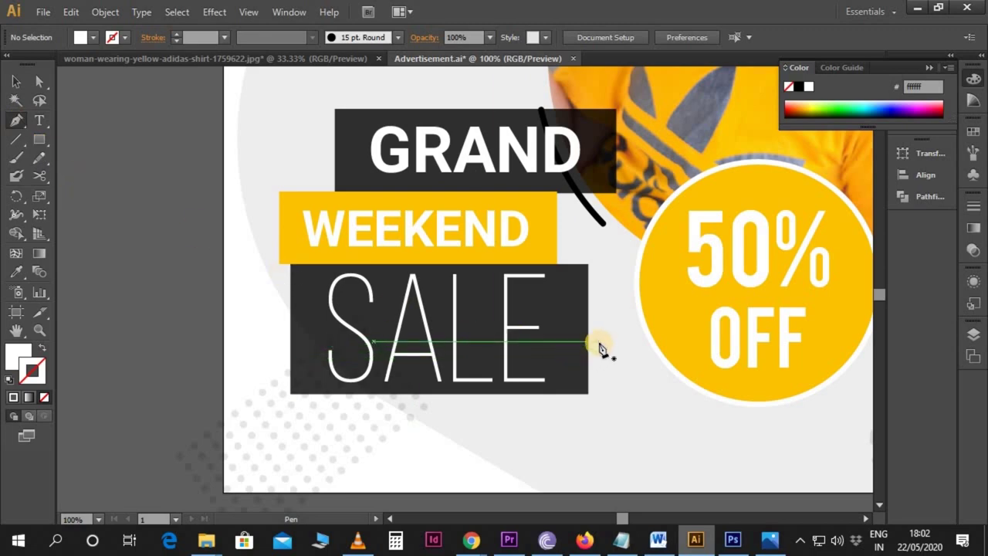
{"action": "left_click", "coordinate": [599, 341]}
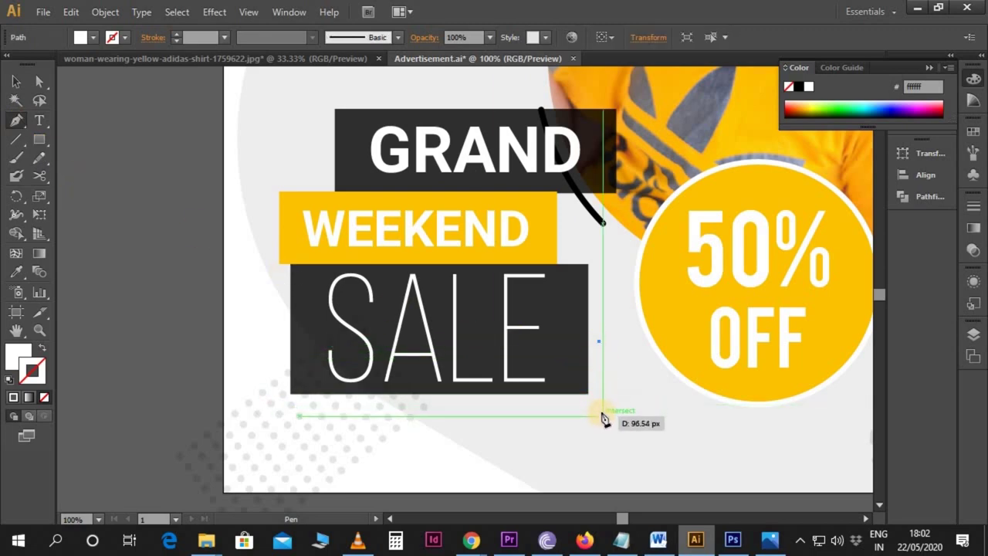
{"action": "left_click_drag", "start_coordinate": [602, 410], "coordinate": [529, 407]}
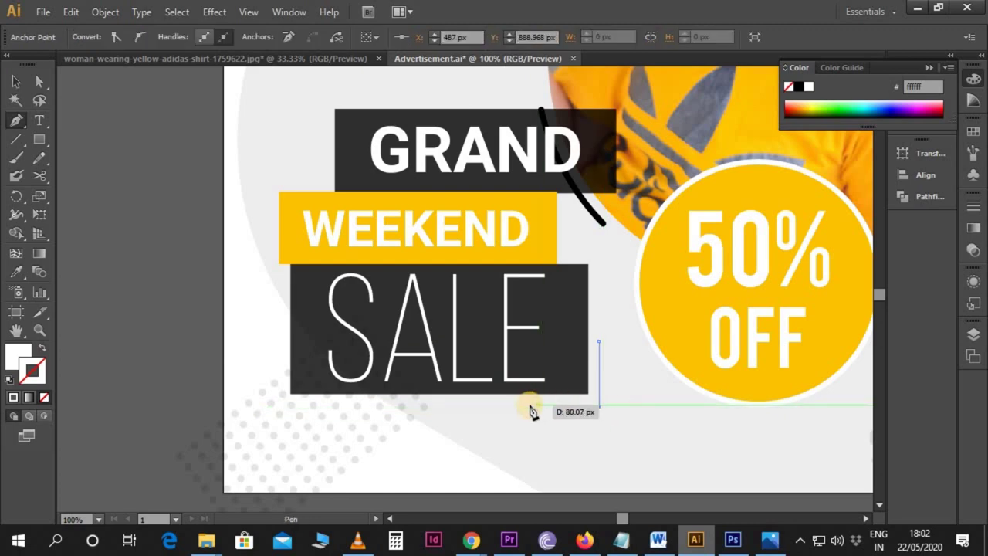
{"action": "left_click", "coordinate": [529, 408]}
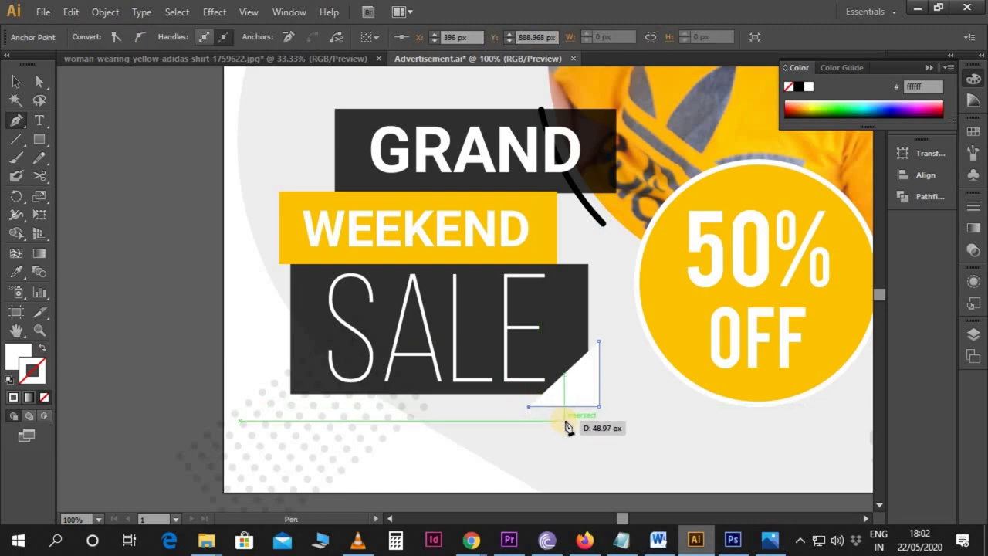
- Give the triangle a 5 pt stroke in the WEEKEND yellow with no fill
{"action": "key", "text": "i"}
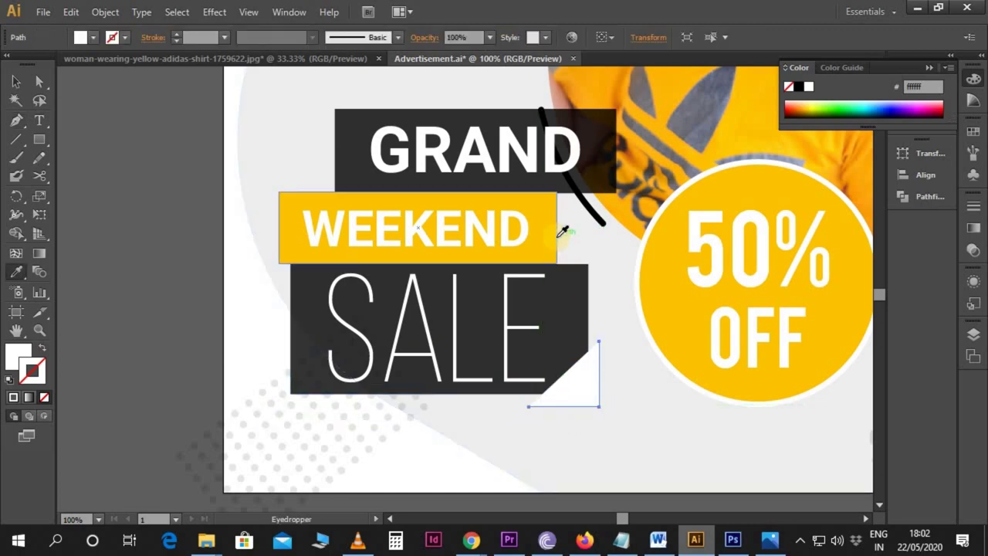
{"action": "left_click", "coordinate": [553, 240]}
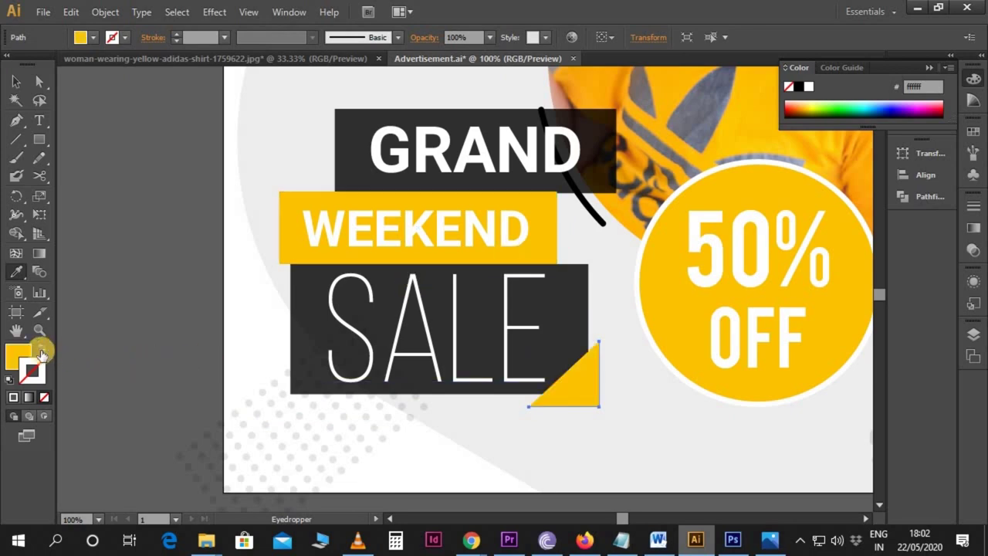
{"action": "left_click", "coordinate": [41, 354]}
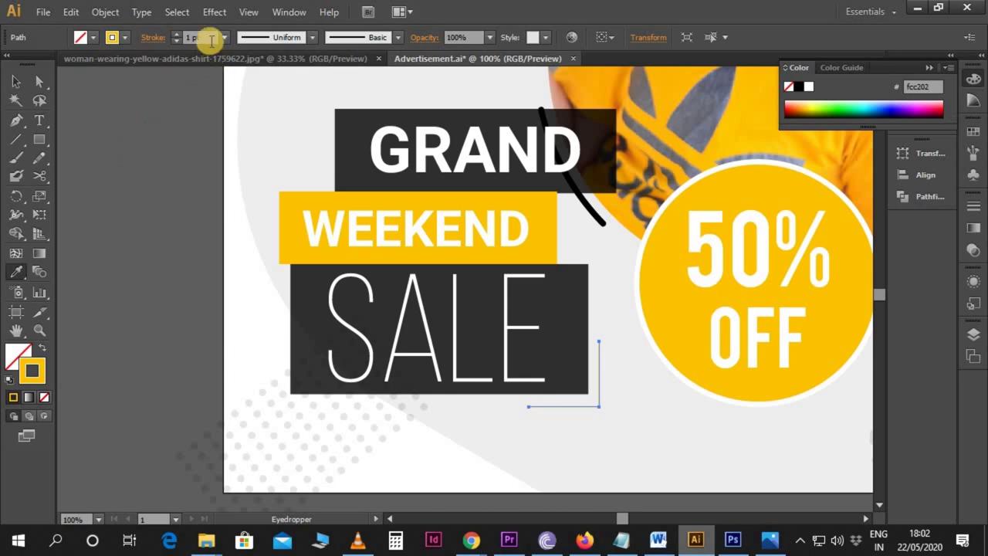
{"action": "left_click_drag", "start_coordinate": [206, 37], "coordinate": [168, 42]}
{"action": "type", "text": "5"}
{"action": "key", "text": "Return"}
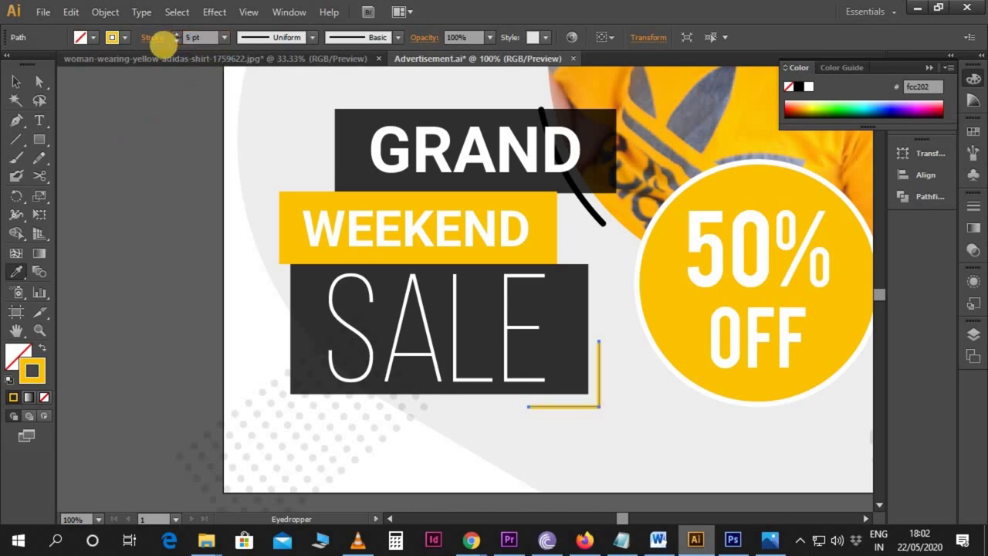
{"action": "key", "text": "v"}
{"action": "left_click", "coordinate": [171, 184]}
{"action": "scroll", "coordinate": [171, 185], "scroll_direction": "up", "scroll_amount": 1}
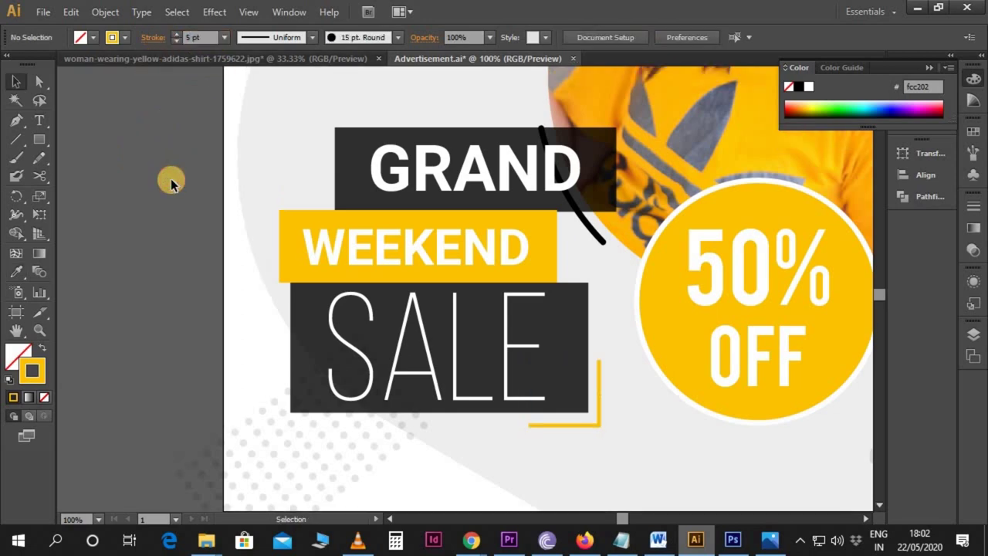
{"action": "scroll", "coordinate": [171, 187], "scroll_direction": "up", "scroll_amount": 1}
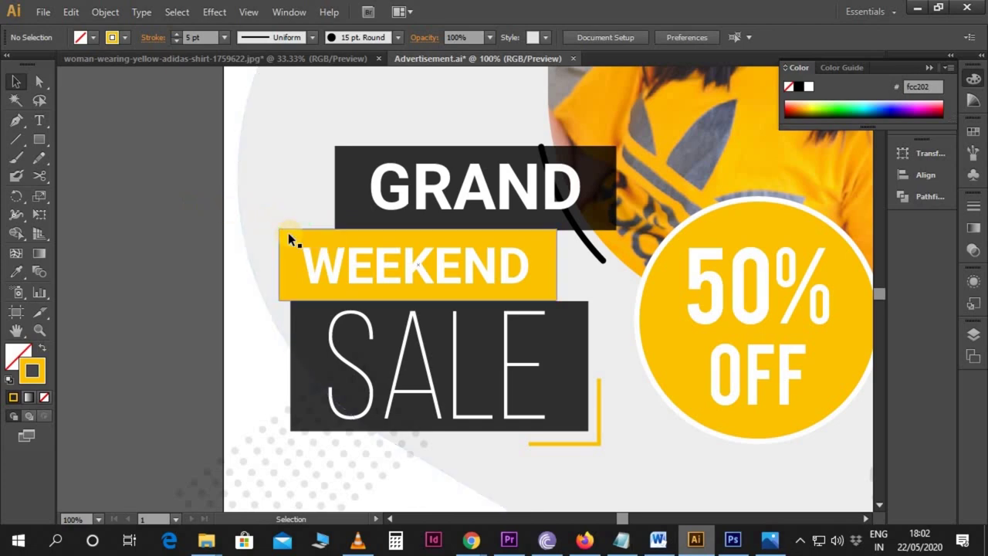
- Draw a three-point L-shaped bracket above the left end of the WEEKEND bar
{"action": "left_click", "coordinate": [16, 121]}
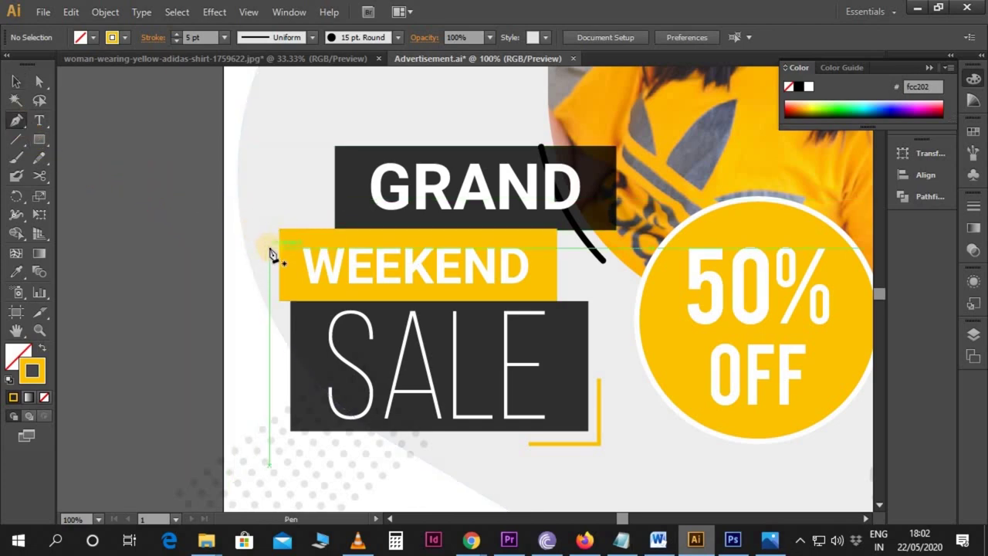
{"action": "left_click", "coordinate": [269, 255]}
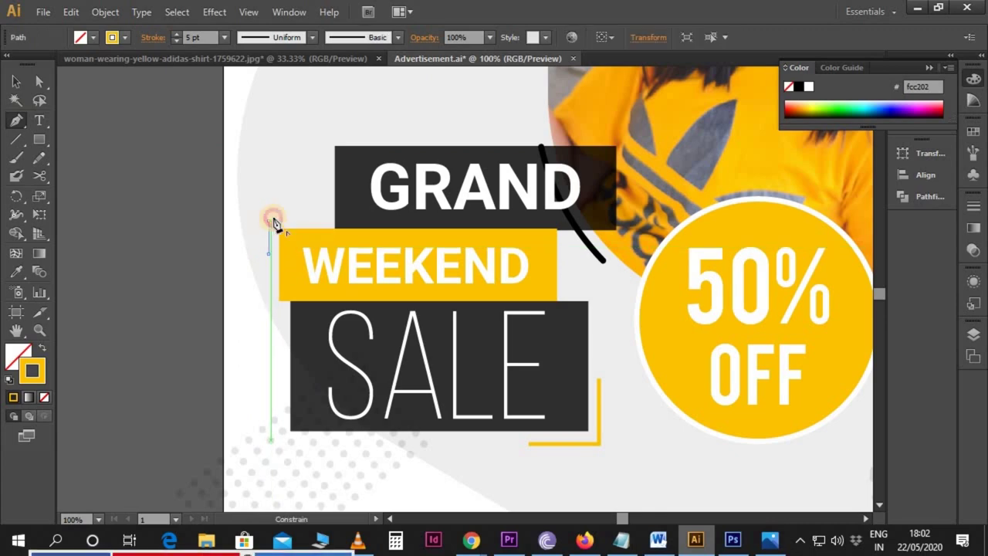
{"action": "left_click", "coordinate": [269, 221]}
{"action": "left_click", "coordinate": [309, 221]}
- Give the bracket the GRAND bar's dark colour as its stroke instead of fill
{"action": "key", "text": "i"}
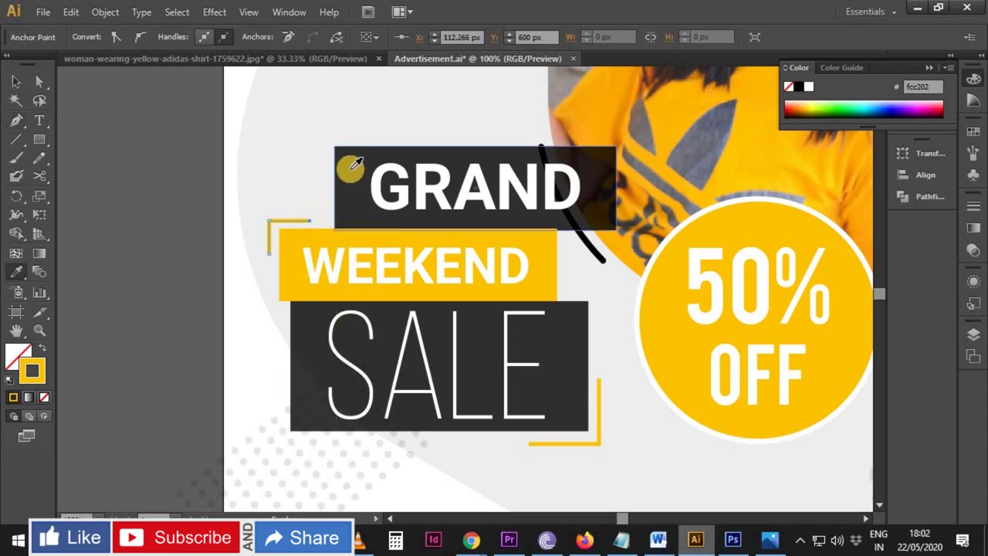
{"action": "left_click", "coordinate": [349, 162]}
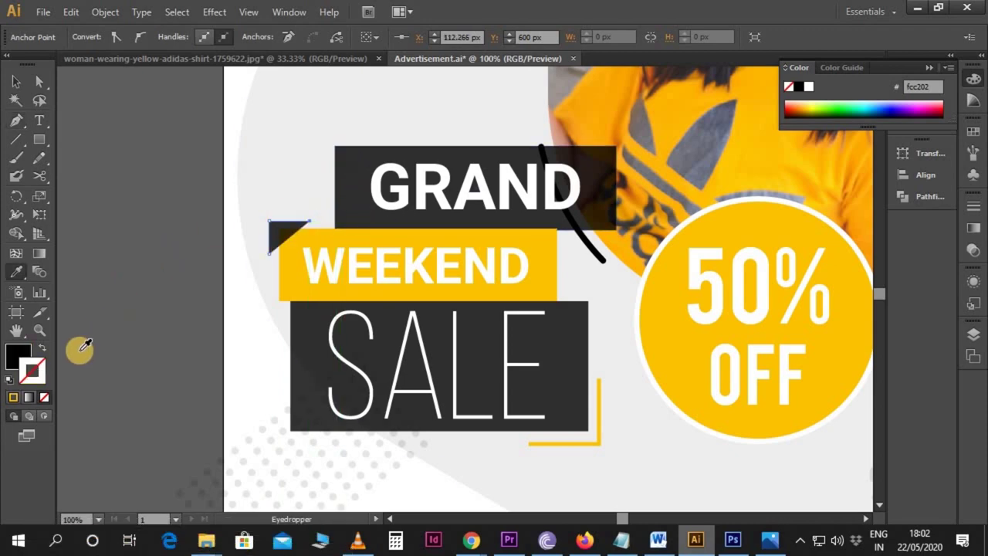
{"action": "left_click", "coordinate": [43, 349]}
{"action": "key", "text": "v"}
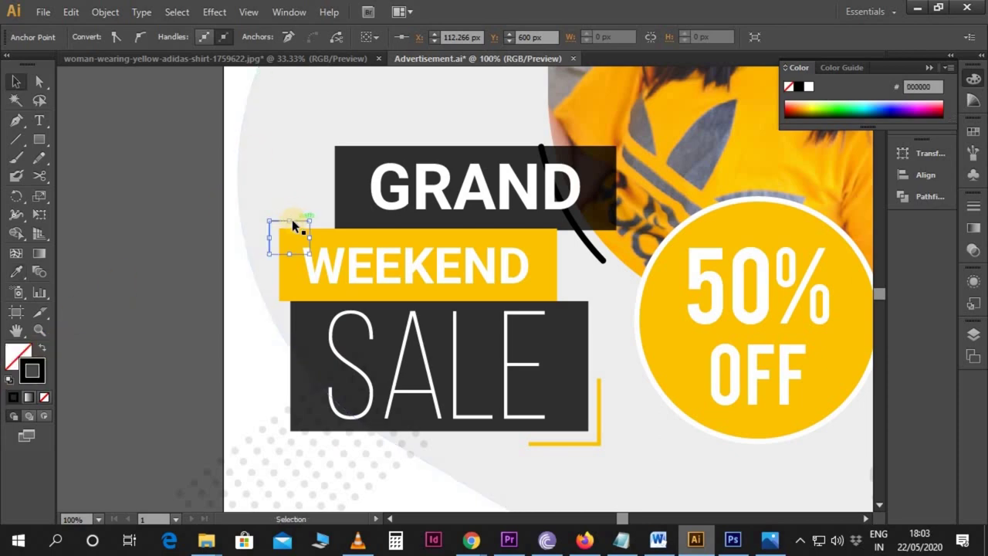
{"action": "left_click", "coordinate": [293, 222]}
- Set the bracket's stroke weight to 3 pt and zoom out to view the ad
{"action": "left_click", "coordinate": [202, 37]}
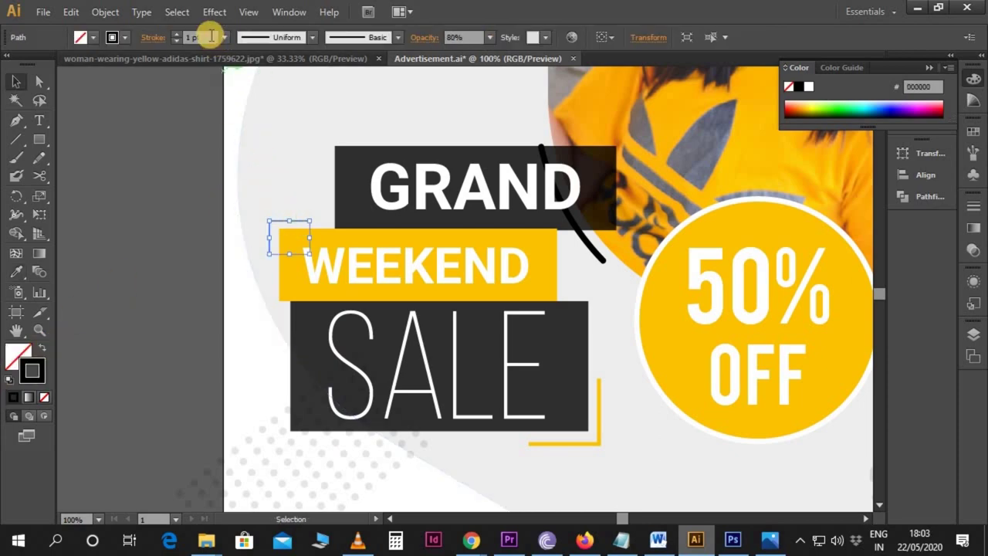
{"action": "type", "text": "4"}
{"action": "key", "text": "Return"}
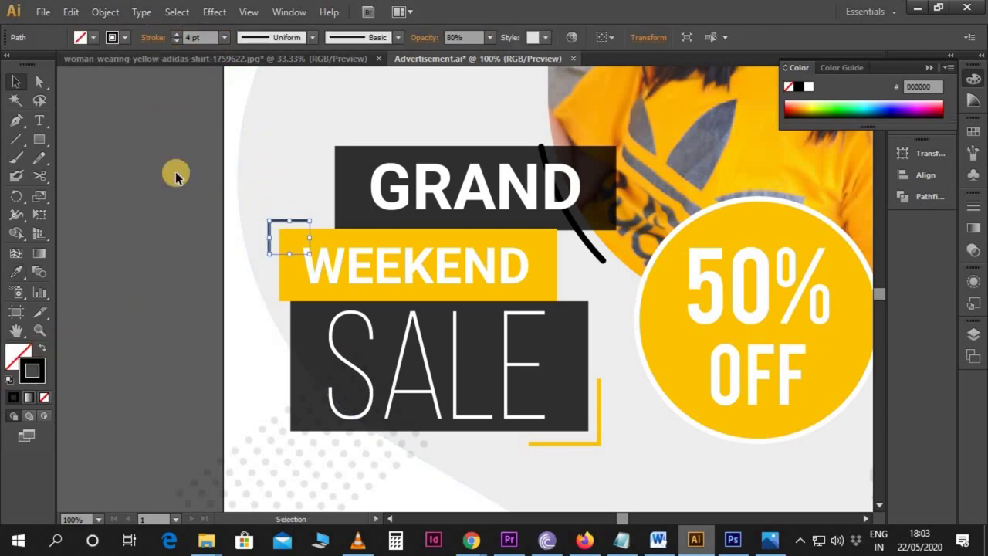
{"action": "left_click", "coordinate": [176, 176]}
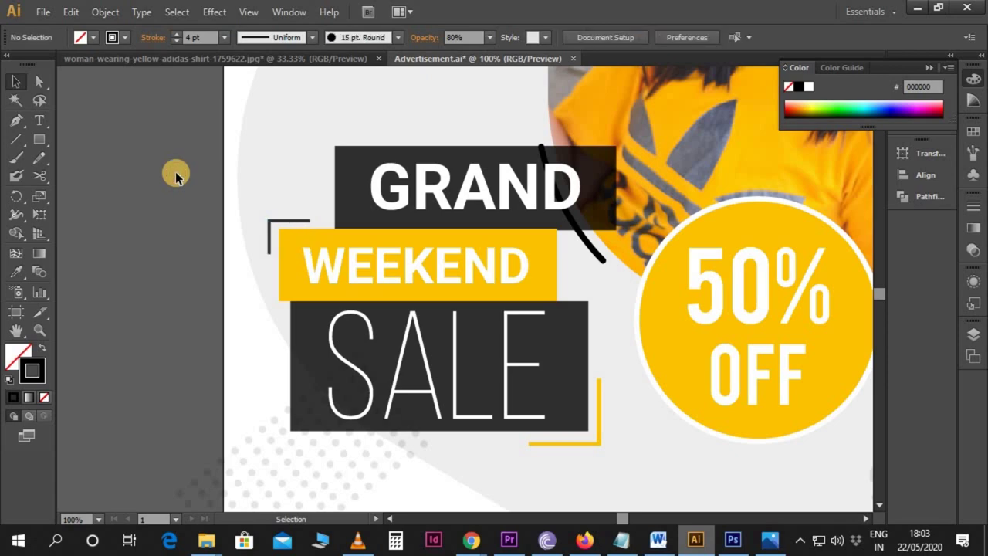
{"action": "left_click", "coordinate": [293, 226]}
{"action": "left_click", "coordinate": [209, 37]}
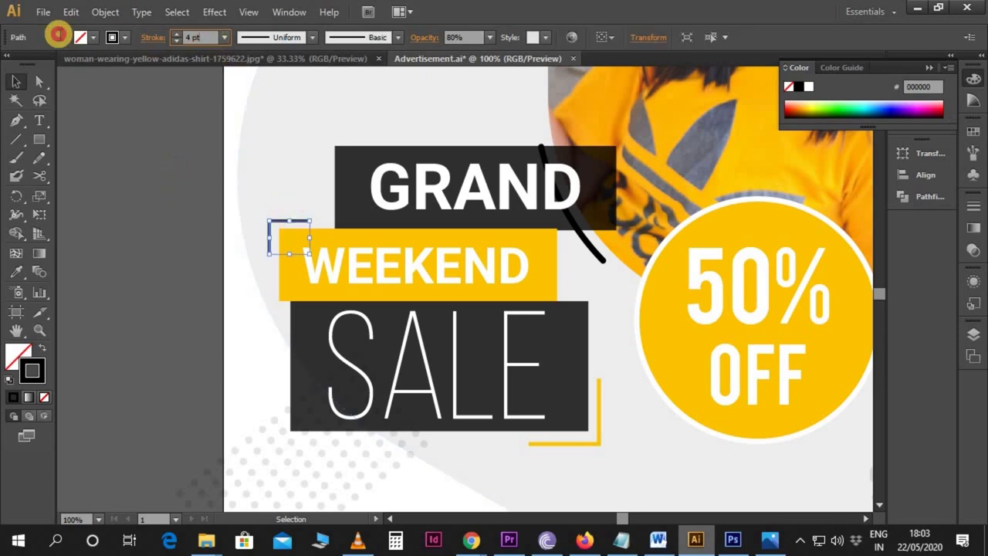
{"action": "left_click", "coordinate": [137, 194]}
{"action": "left_click_drag", "start_coordinate": [298, 309], "coordinate": [283, 323]}
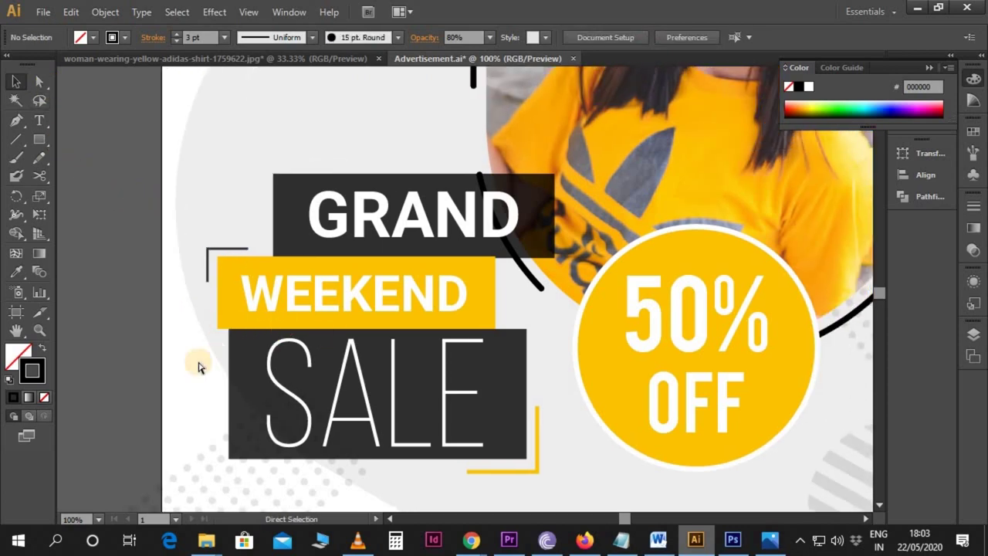
{"action": "key", "text": "ctrl+minus"}
{"action": "scroll", "coordinate": [230, 363], "scroll_direction": "up", "scroll_amount": 3}
{"action": "scroll", "coordinate": [230, 363], "scroll_direction": "up", "scroll_amount": 3}
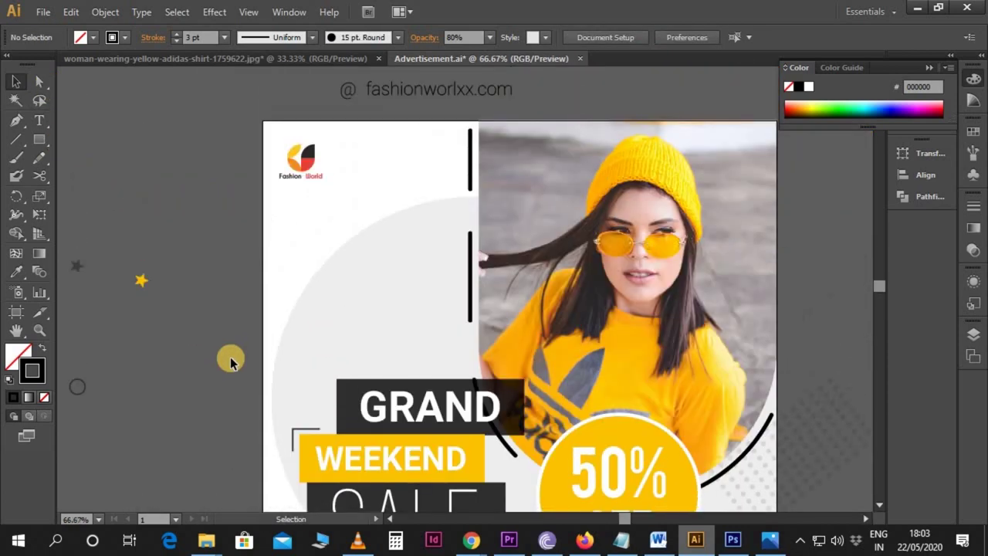
- Enlarge the Fashion World logo to about 102 × 83 px and nudge it right
{"action": "scroll", "coordinate": [230, 363], "scroll_direction": "up", "scroll_amount": 1}
{"action": "left_click", "coordinate": [301, 209]}
{"action": "left_click_drag", "start_coordinate": [322, 210], "coordinate": [330, 214]}
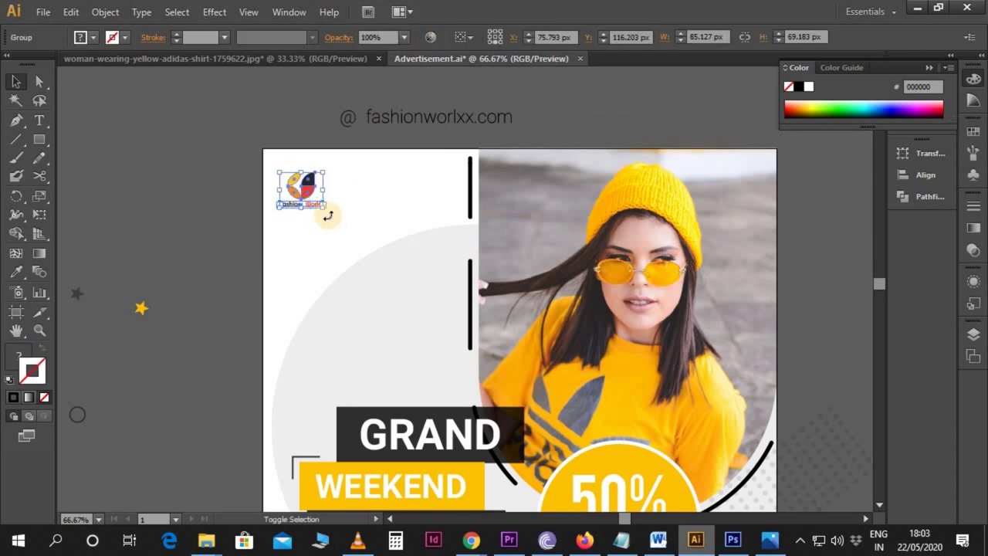
{"action": "left_click_drag", "start_coordinate": [331, 215], "coordinate": [334, 214]}
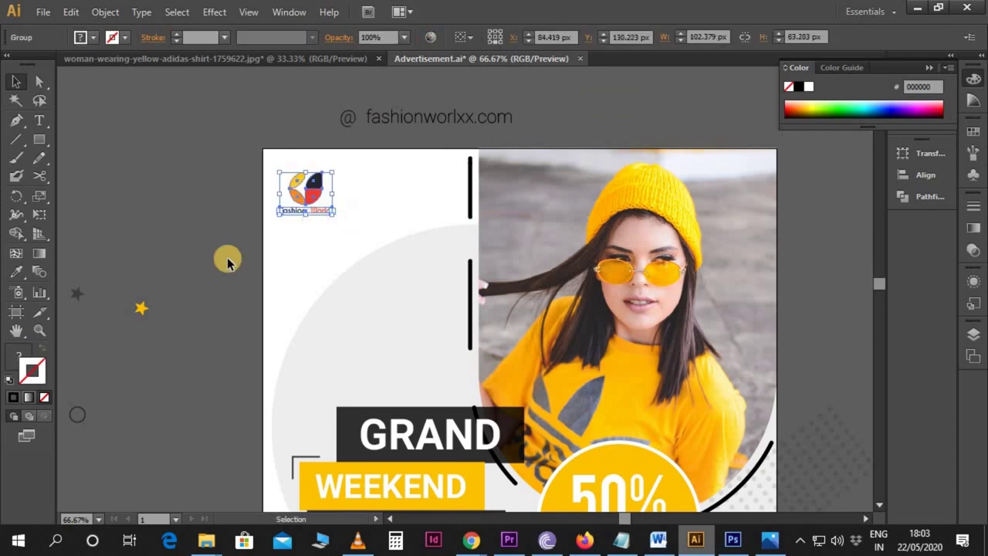
{"action": "key", "text": "Right"}
{"action": "key", "text": "Right"}
{"action": "key", "text": "Right"}
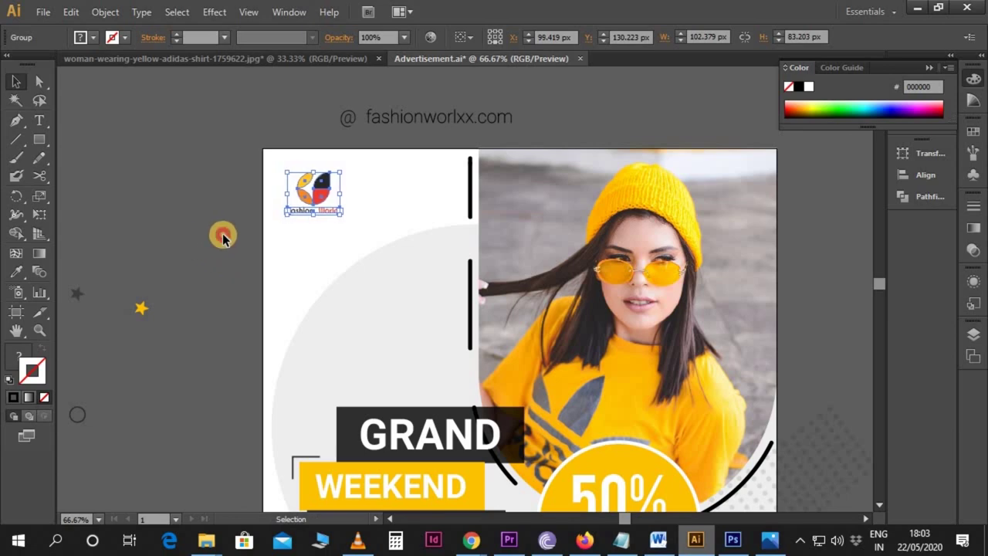
{"action": "left_click", "coordinate": [222, 236]}
{"action": "left_click", "coordinate": [409, 113]}
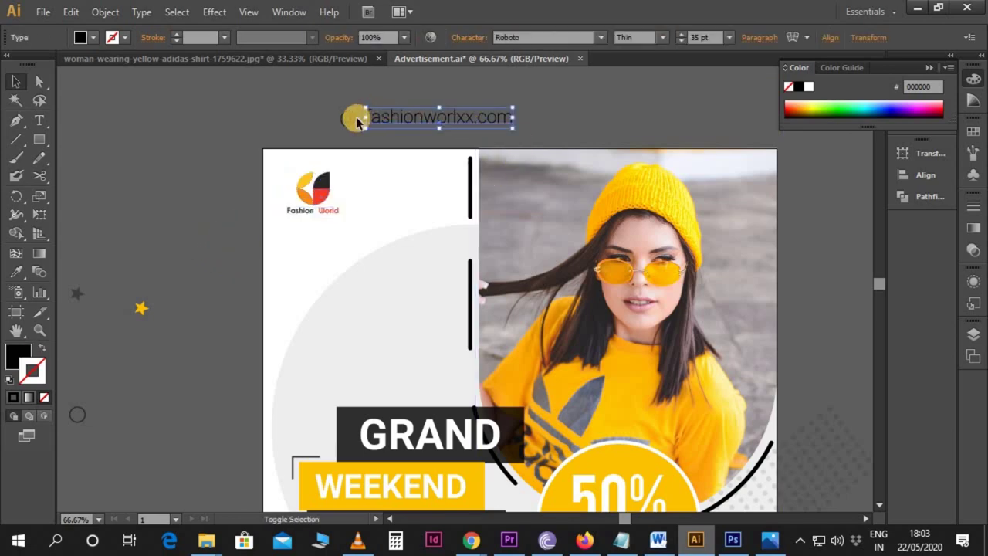
- Move the web address text down to sit below the SALE bar
{"action": "scroll", "coordinate": [464, 115], "scroll_direction": "down", "scroll_amount": 2}
{"action": "scroll", "coordinate": [446, 94], "scroll_direction": "up", "scroll_amount": 1}
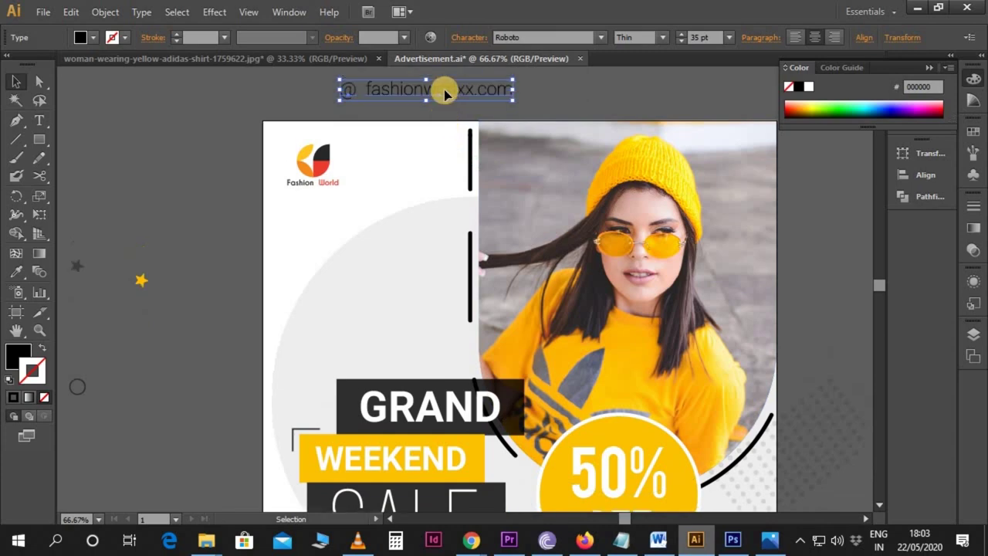
{"action": "left_click_drag", "start_coordinate": [425, 88], "coordinate": [327, 430]}
{"action": "scroll", "coordinate": [344, 423], "scroll_direction": "down", "scroll_amount": 6}
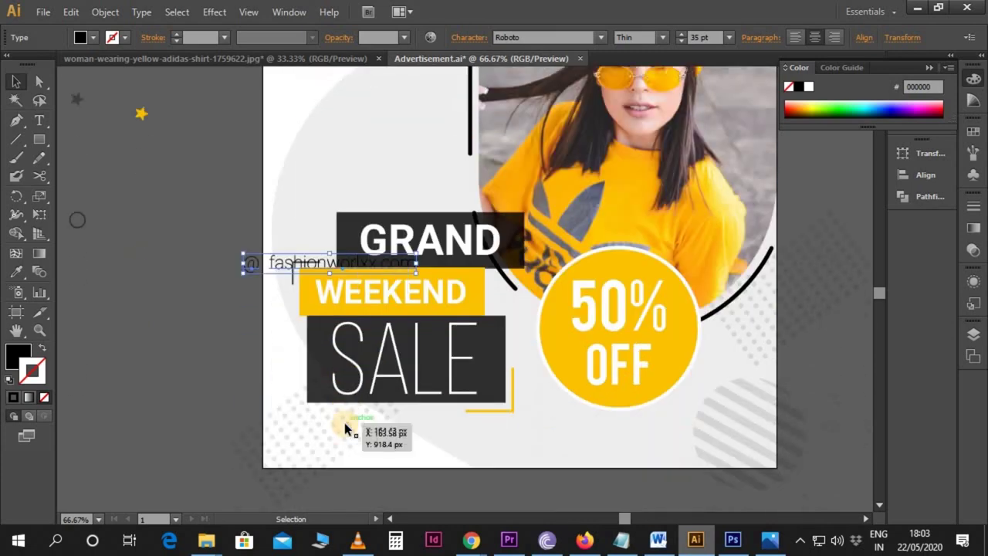
{"action": "scroll", "coordinate": [309, 309], "scroll_direction": "down", "scroll_amount": 4}
{"action": "left_click_drag", "start_coordinate": [327, 288], "coordinate": [342, 328]}
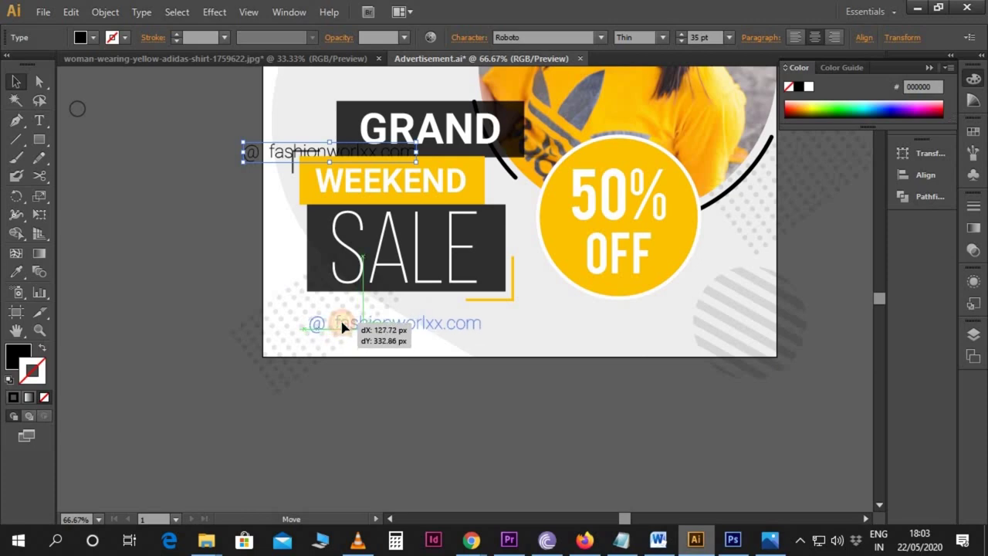
{"action": "left_click_drag", "start_coordinate": [342, 329], "coordinate": [342, 328]}
{"action": "left_click", "coordinate": [358, 420]}
- Set the @ symbol's font to Open Sans Bold
{"action": "left_click", "coordinate": [316, 328]}
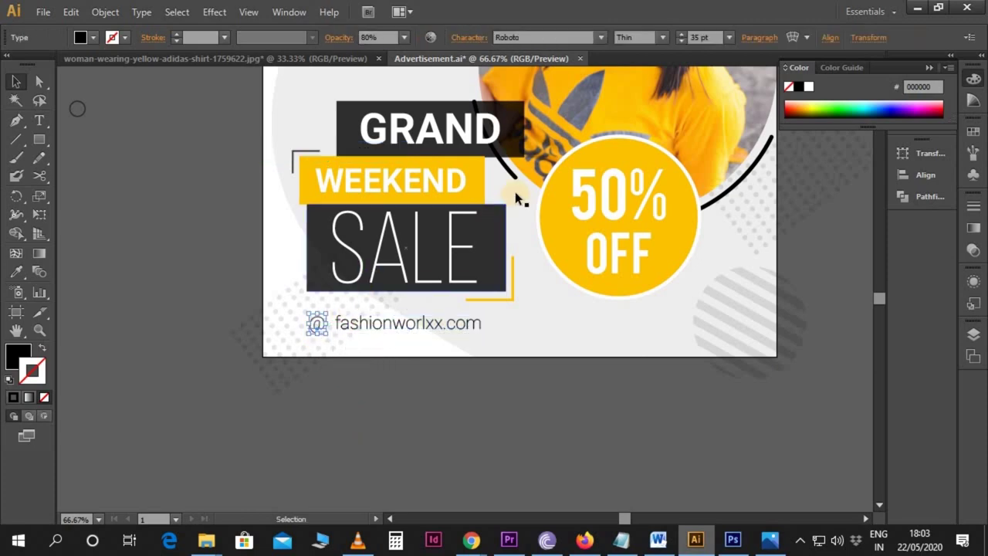
{"action": "left_click_drag", "start_coordinate": [541, 38], "coordinate": [485, 42]}
{"action": "type", "text": "Open Sans"}
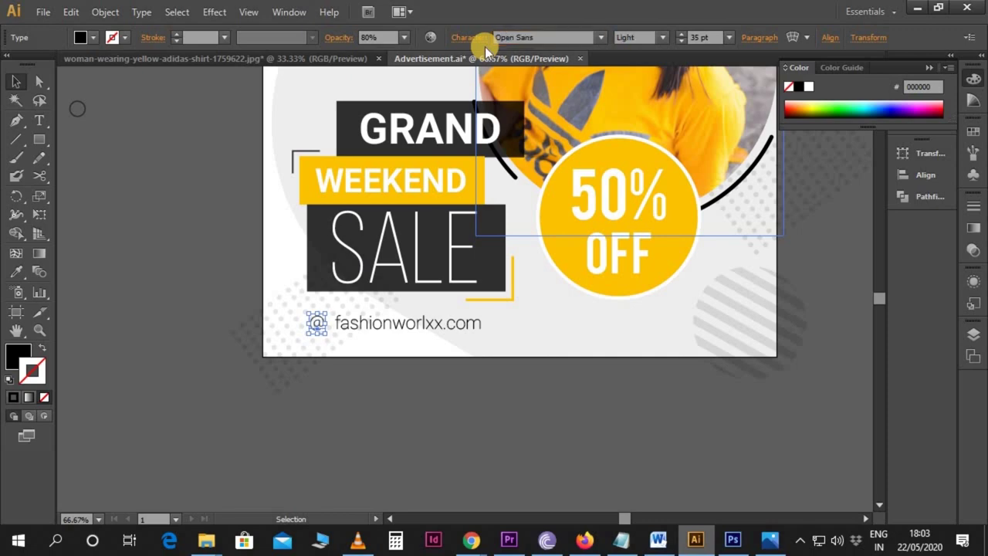
{"action": "left_click", "coordinate": [662, 37]}
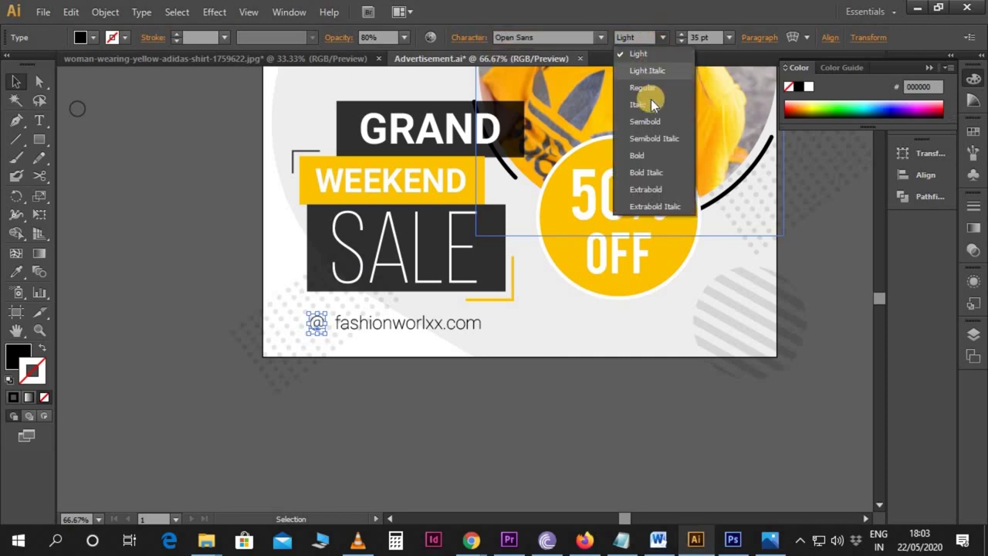
{"action": "left_click", "coordinate": [641, 154]}
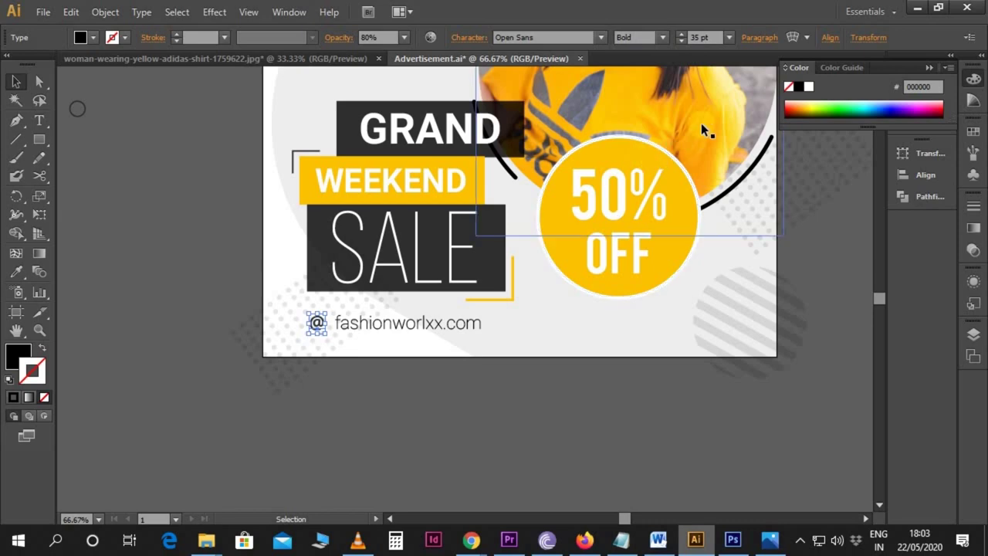
{"action": "left_click", "coordinate": [717, 37]}
{"action": "type", "text": "66"}
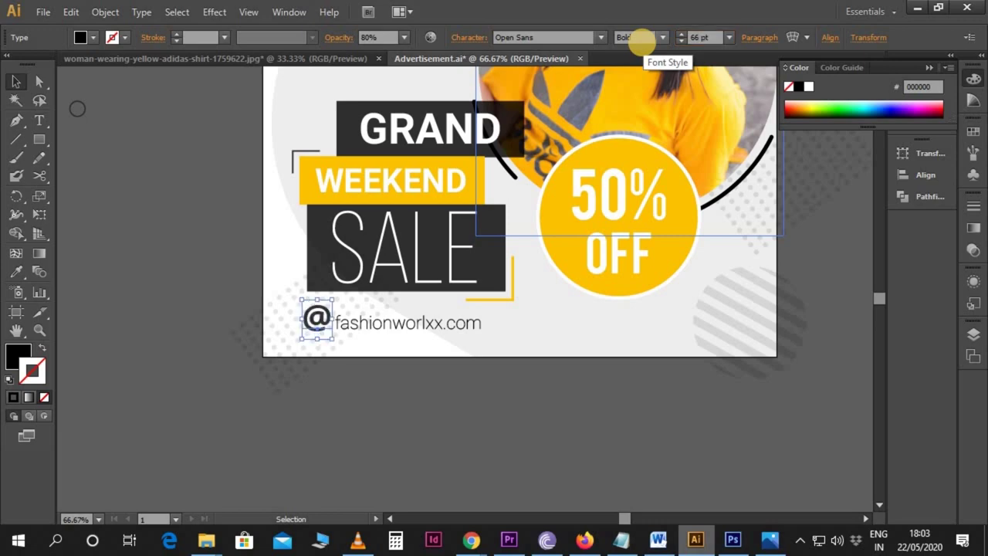
{"action": "left_click", "coordinate": [463, 363]}
- Set the web address to Open Sans at 25 pt and move it beside the @
{"action": "left_click", "coordinate": [412, 324]}
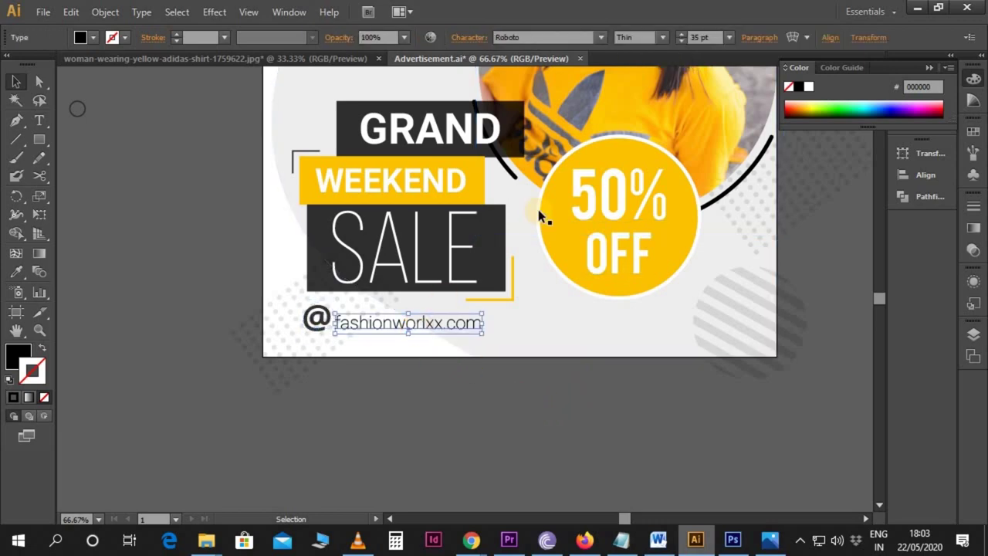
{"action": "left_click", "coordinate": [515, 37]}
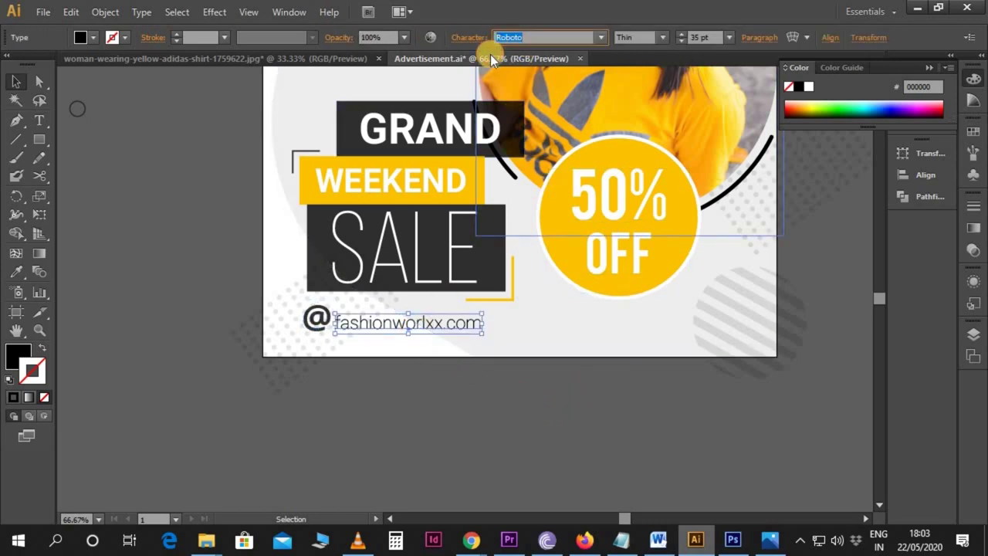
{"action": "type", "text": "Open Sans"}
{"action": "key", "text": "Return"}
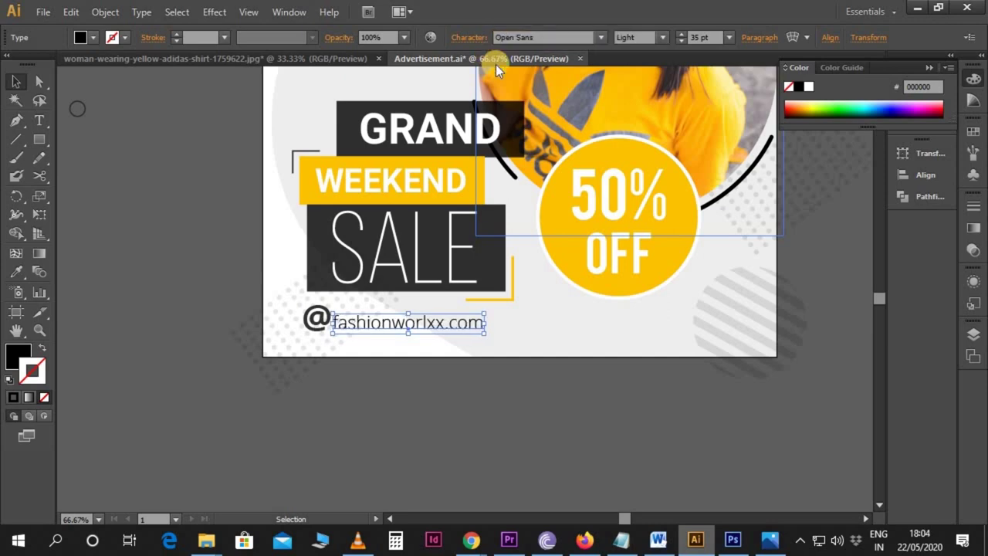
{"action": "left_click", "coordinate": [711, 38]}
{"action": "type", "text": "25"}
{"action": "key", "text": "Return"}
{"action": "left_click_drag", "start_coordinate": [454, 327], "coordinate": [432, 325]}
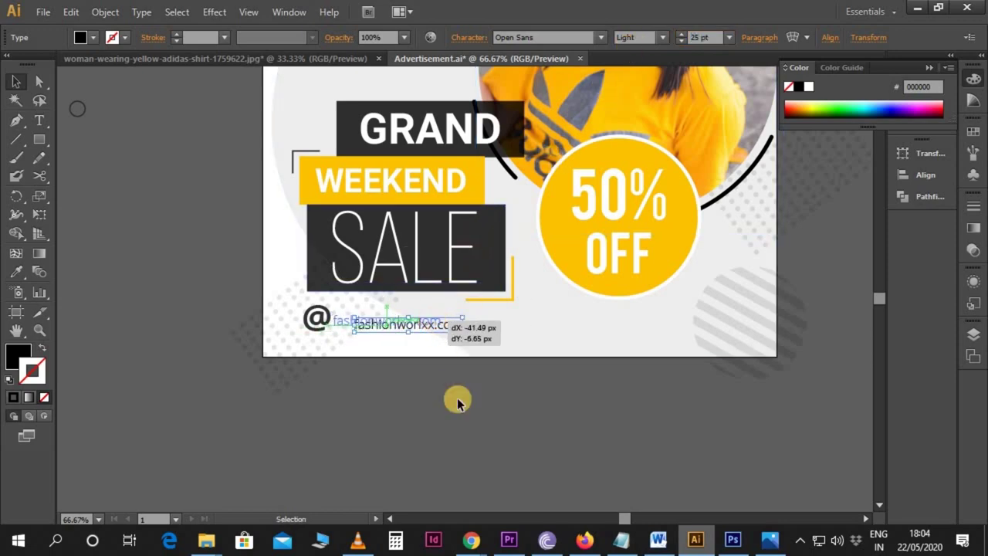
- Check the finished website line by selecting the text and @ symbol together
{"action": "left_click", "coordinate": [476, 463]}
{"action": "scroll", "coordinate": [478, 466], "scroll_direction": "up", "scroll_amount": 3}
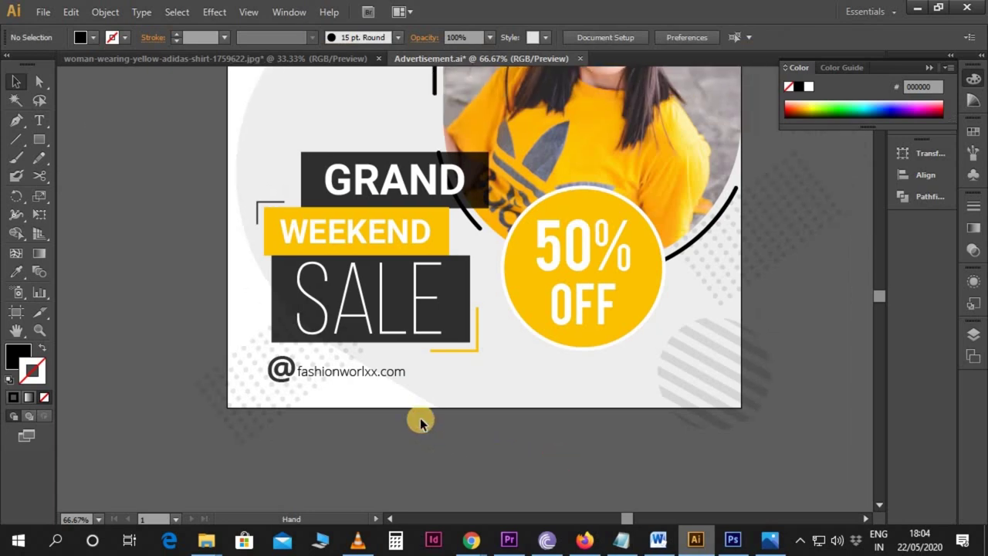
{"action": "left_click", "coordinate": [331, 371]}
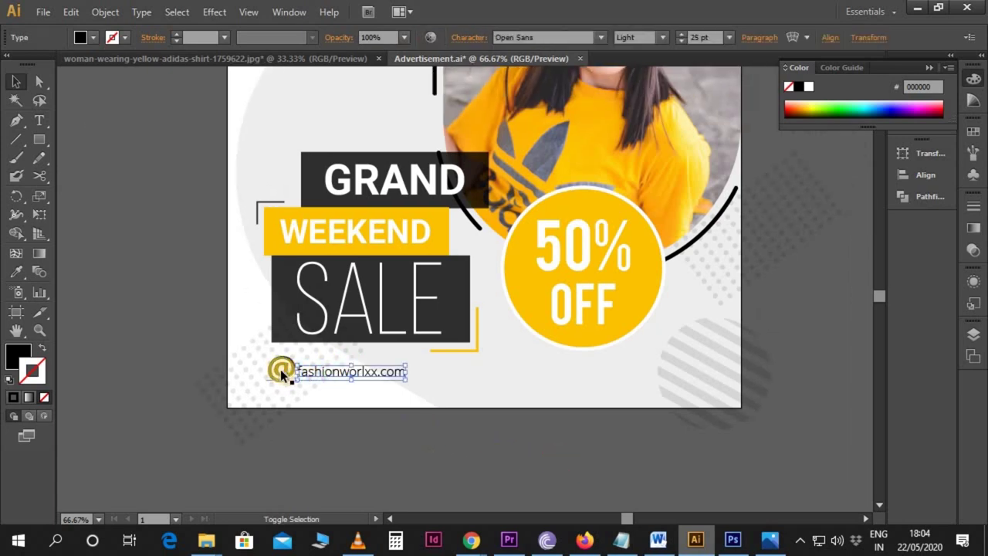
{"action": "left_click", "coordinate": [281, 369], "text": "shift"}
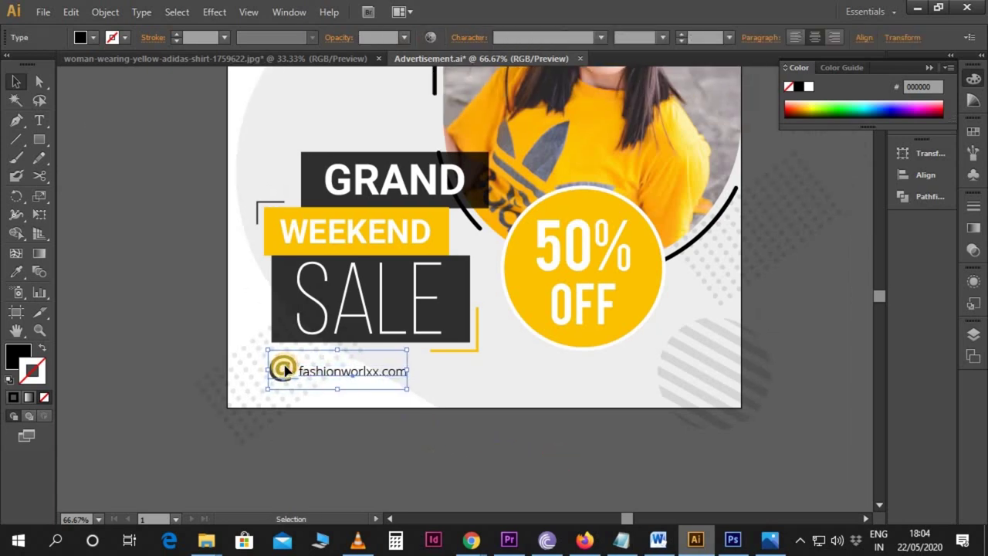
{"action": "left_click", "coordinate": [394, 442]}
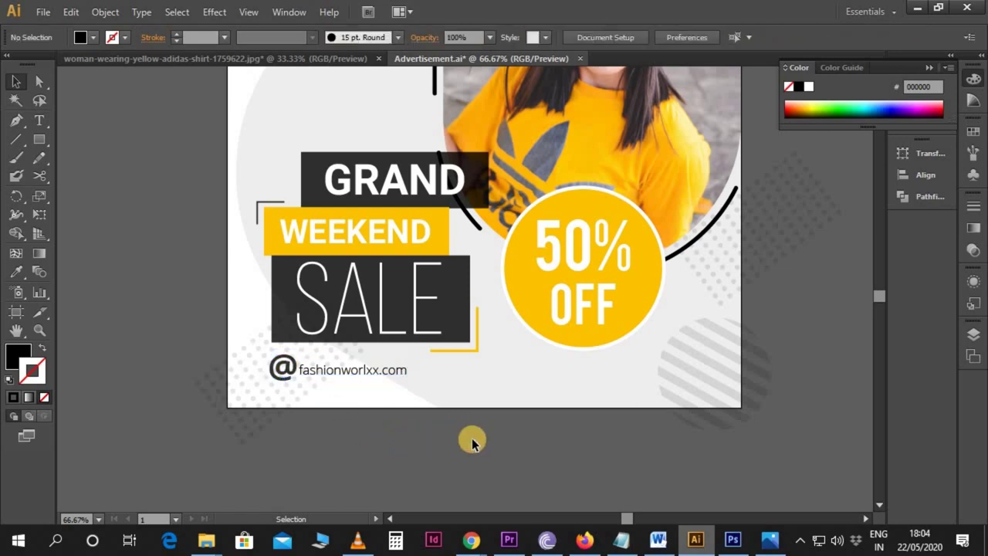
- Move the yellow star from the pasteboard onto the artboard
{"action": "scroll", "coordinate": [502, 417], "scroll_direction": "up", "scroll_amount": 2}
{"action": "scroll", "coordinate": [536, 391], "scroll_direction": "right", "scroll_amount": 2}
{"action": "scroll", "coordinate": [537, 386], "scroll_direction": "up", "scroll_amount": 2}
{"action": "scroll", "coordinate": [537, 386], "scroll_direction": "up", "scroll_amount": 3}
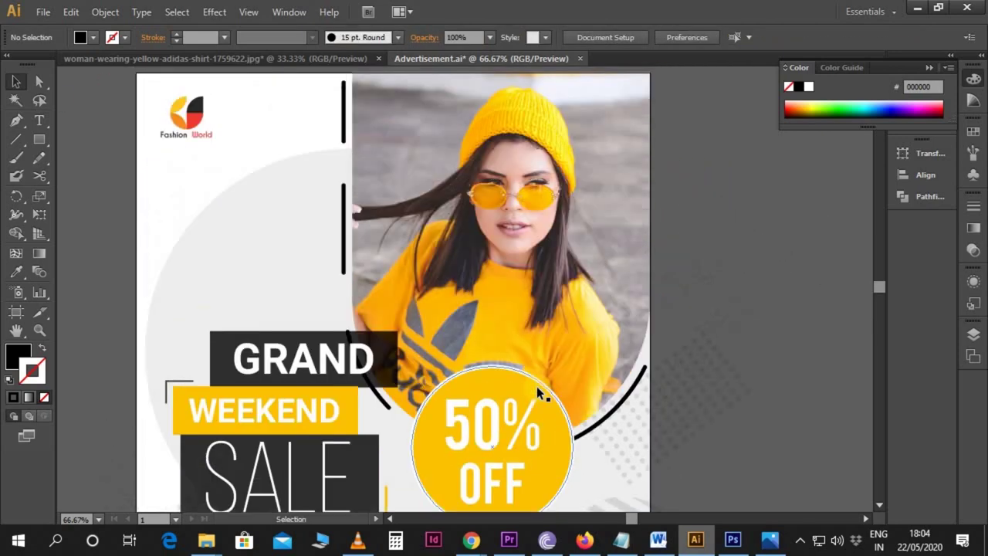
{"action": "scroll", "coordinate": [502, 363], "scroll_direction": "up", "scroll_amount": 3}
{"action": "left_click_drag", "start_coordinate": [470, 342], "coordinate": [592, 368]}
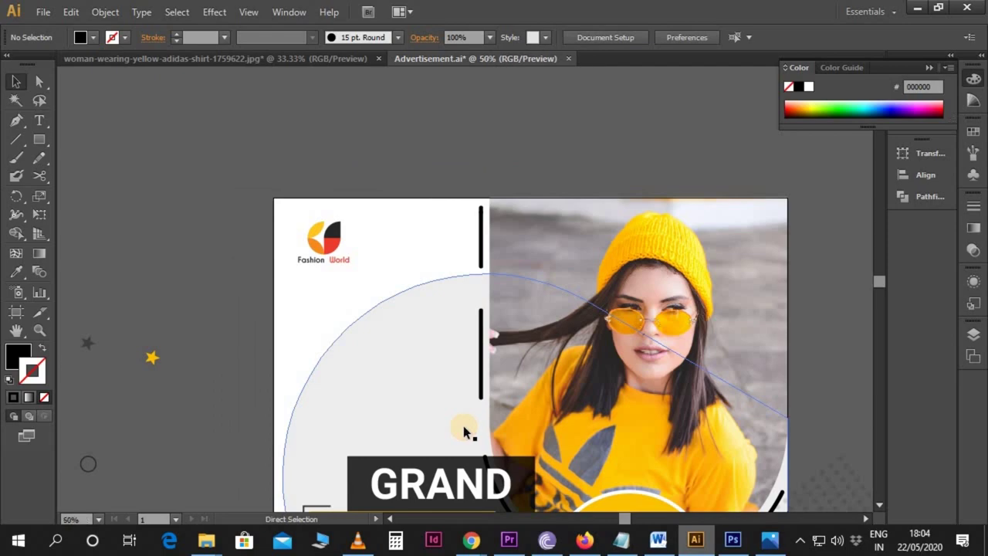
{"action": "scroll", "coordinate": [466, 431], "scroll_direction": "down", "scroll_amount": 3}
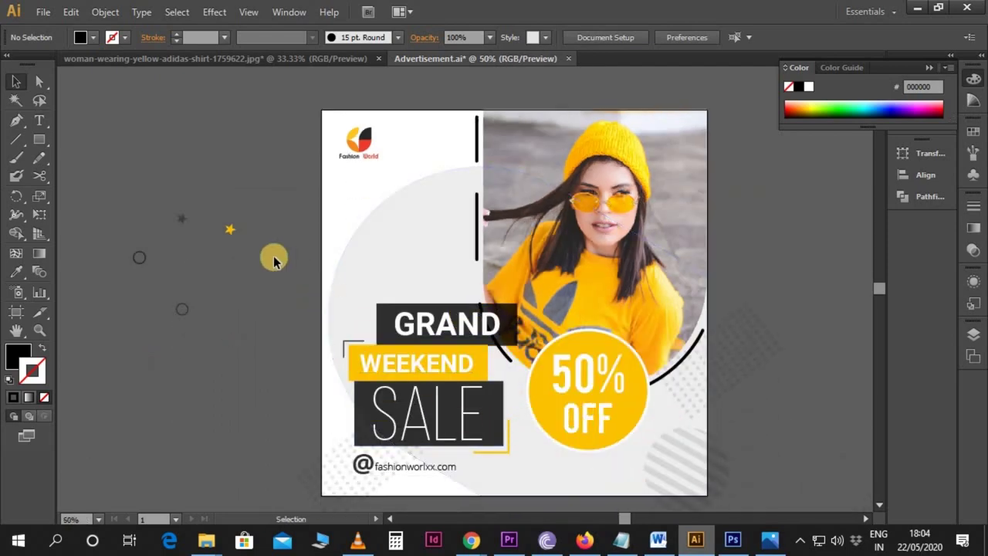
{"action": "left_click_drag", "start_coordinate": [235, 231], "coordinate": [464, 304]}
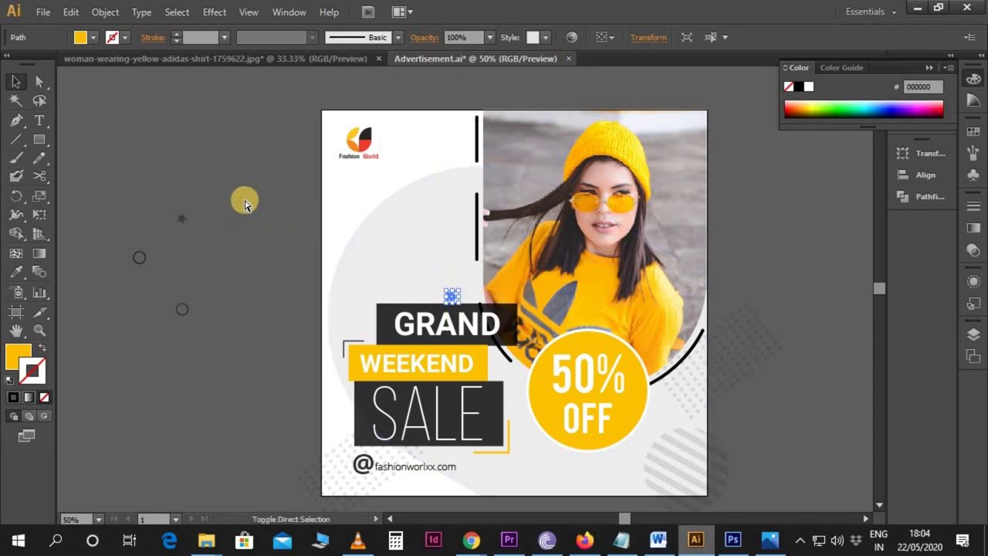
{"action": "left_click", "coordinate": [244, 202]}
- Place the grey star and two small grey circles on the artboard, one near the arch top
{"action": "left_click_drag", "start_coordinate": [187, 221], "coordinate": [432, 244]}
{"action": "left_click_drag", "start_coordinate": [139, 257], "coordinate": [376, 273]}
{"action": "left_click_drag", "start_coordinate": [183, 315], "coordinate": [462, 189]}
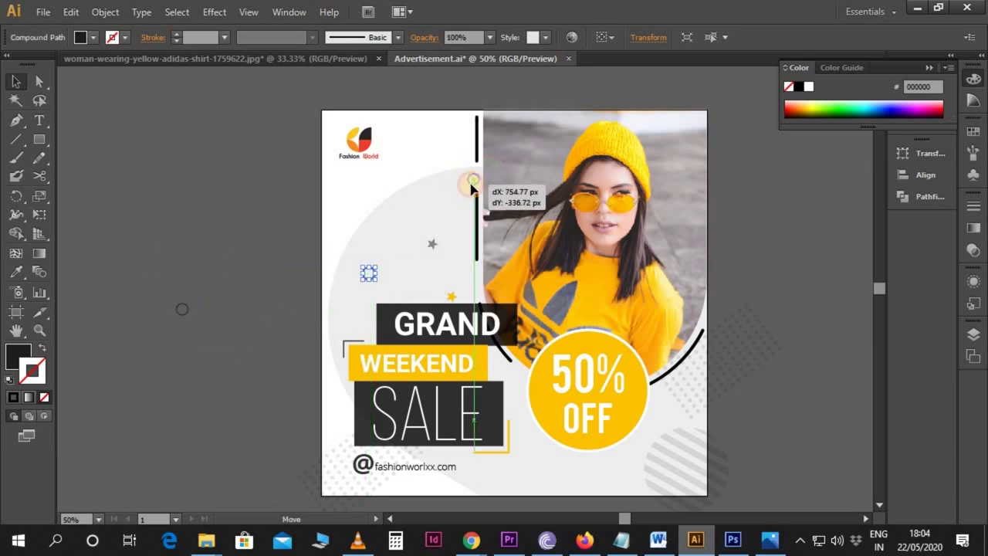
{"action": "left_click_drag", "start_coordinate": [462, 189], "coordinate": [464, 183]}
{"action": "left_click", "coordinate": [776, 232]}
{"action": "scroll", "coordinate": [744, 229], "scroll_direction": "down", "scroll_amount": 2}
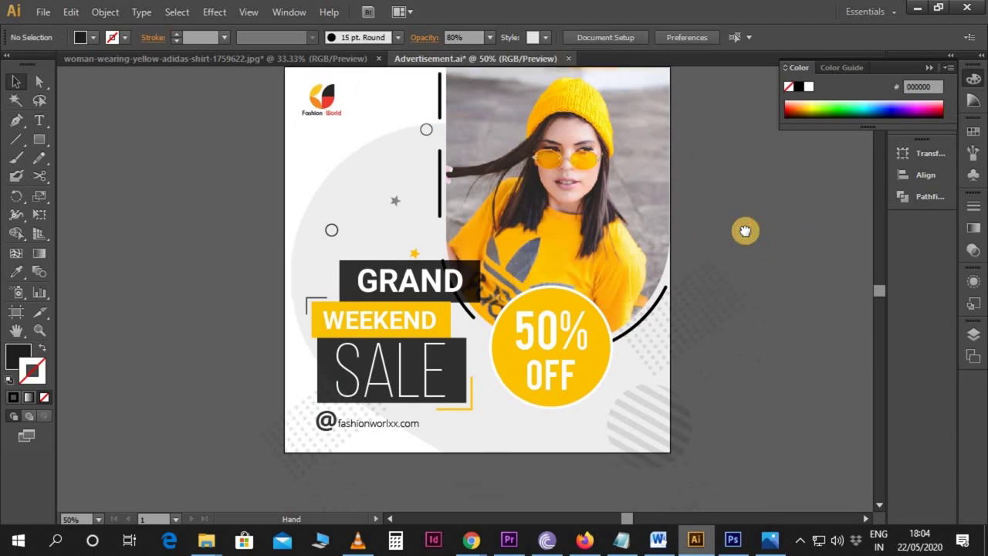
- Thicken the 50% OFF circle's white outline to 10 pt
{"action": "left_click", "coordinate": [606, 324]}
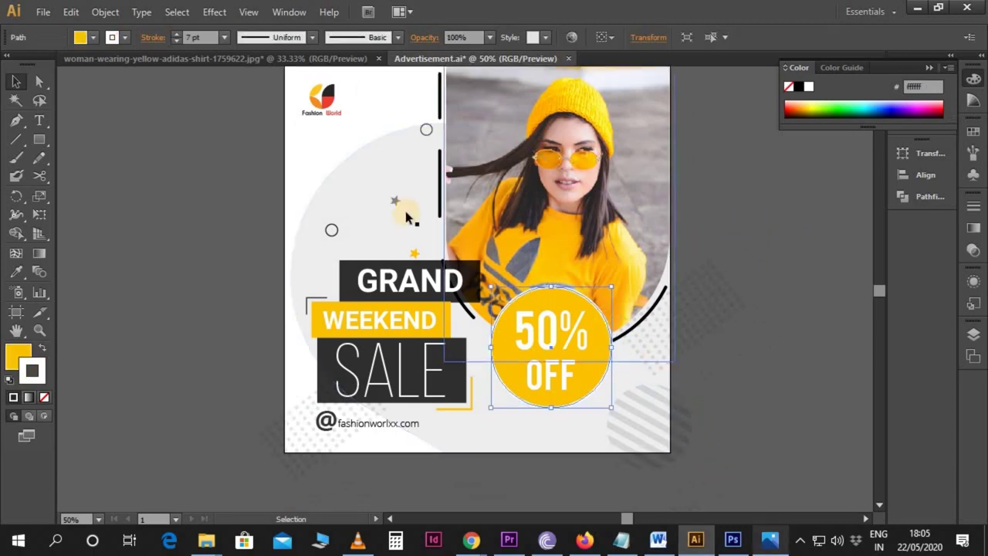
{"action": "left_click", "coordinate": [192, 37]}
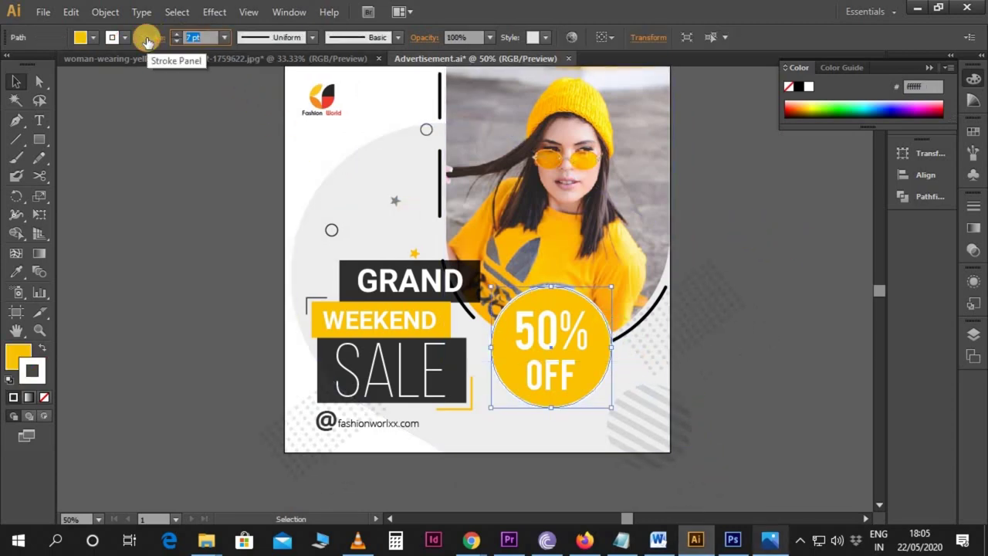
{"action": "type", "text": "10"}
{"action": "key", "text": "Return"}
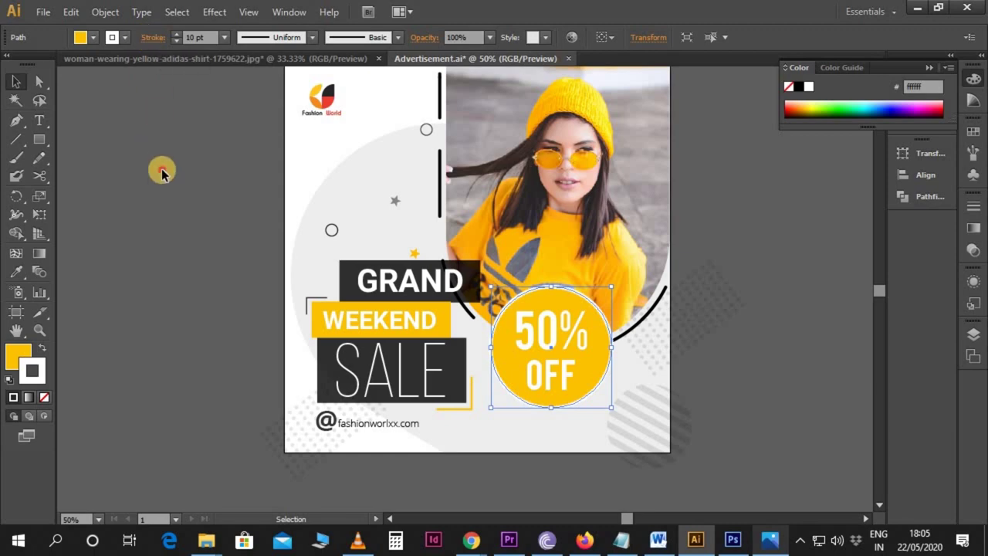
{"action": "left_click", "coordinate": [162, 170]}
{"action": "scroll", "coordinate": [162, 170], "scroll_direction": "down", "scroll_amount": 1}
{"action": "key", "text": "space"}
{"action": "left_click_drag", "start_coordinate": [470, 336], "coordinate": [418, 340]}
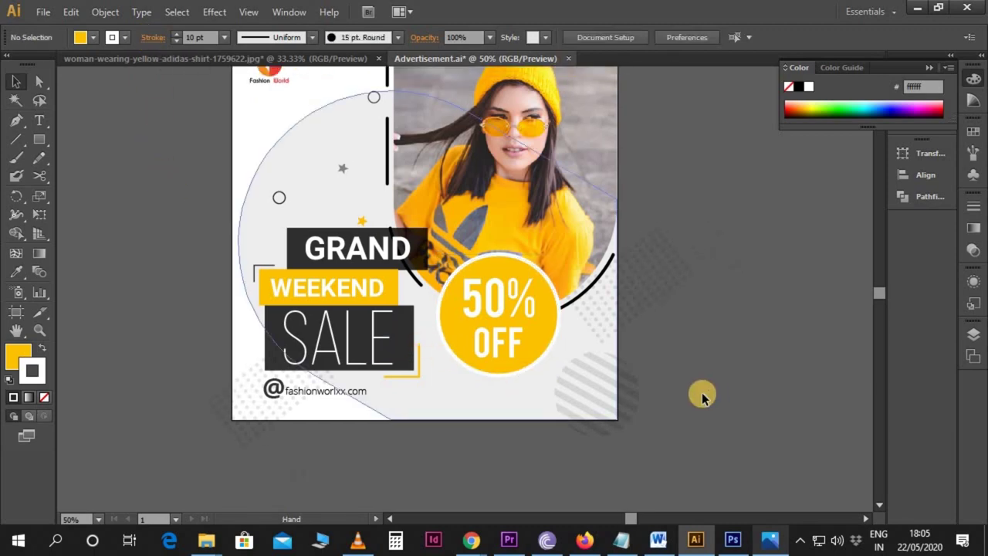
{"action": "scroll", "coordinate": [668, 347], "scroll_direction": "up", "scroll_amount": 2}
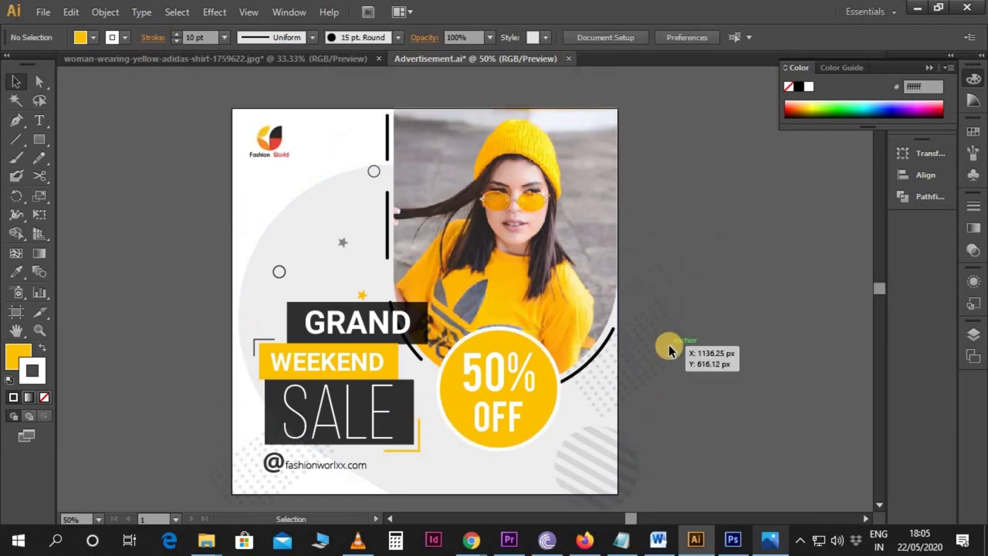
- Draw an artboard-sized rectangle with no stroke
{"action": "left_click", "coordinate": [40, 139]}
{"action": "left_click_drag", "start_coordinate": [231, 109], "coordinate": [613, 493]}
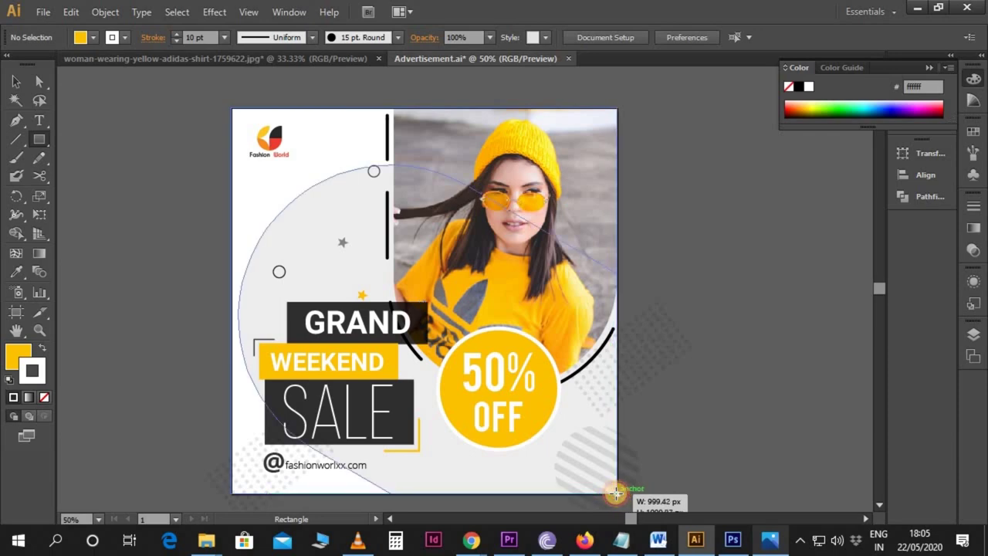
{"action": "left_click_drag", "start_coordinate": [613, 492], "coordinate": [617, 494]}
{"action": "key", "text": "v"}
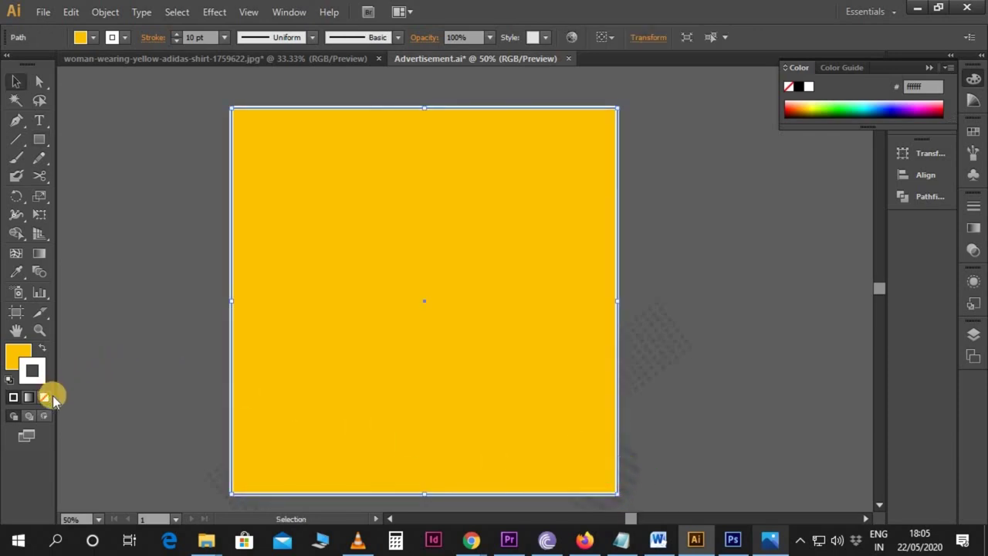
{"action": "left_click", "coordinate": [45, 396]}
{"action": "left_click", "coordinate": [121, 380]}
{"action": "scroll", "coordinate": [169, 382], "scroll_direction": "down", "scroll_amount": 2}
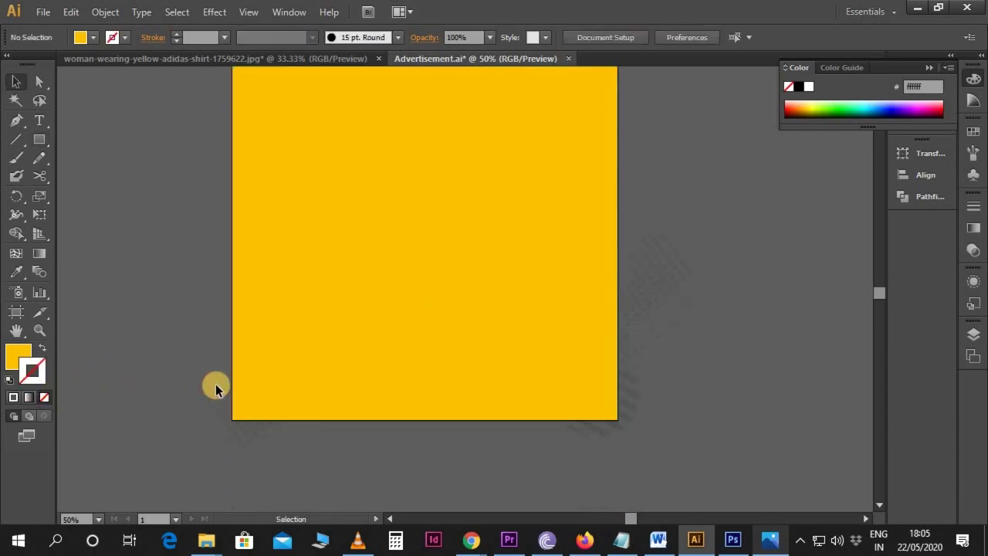
- Clip the hatched circle, halftone patterns and yellow rectangle to the artboard-sized rectangle with Make Clipping Mask
{"action": "left_click", "coordinate": [629, 401]}
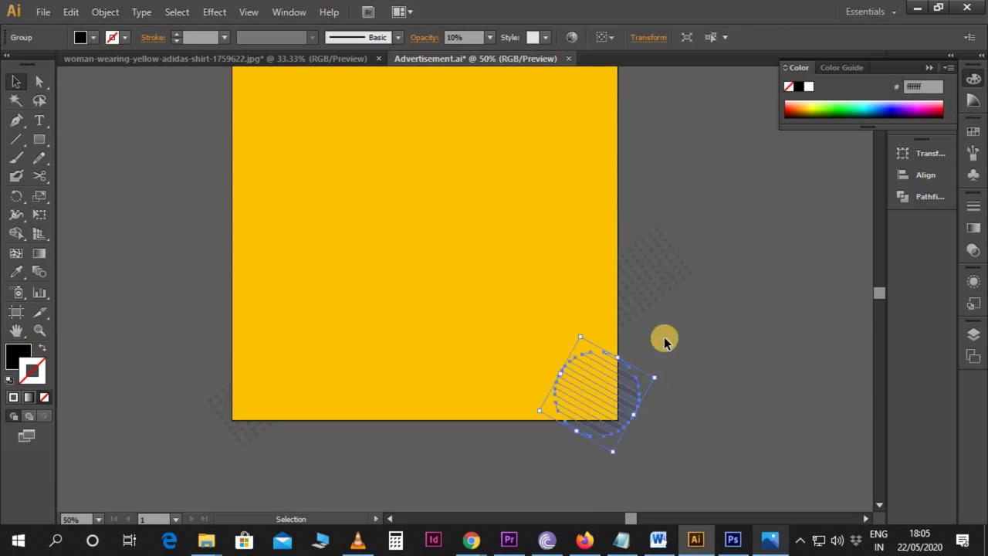
{"action": "left_click", "coordinate": [648, 295], "text": "shift"}
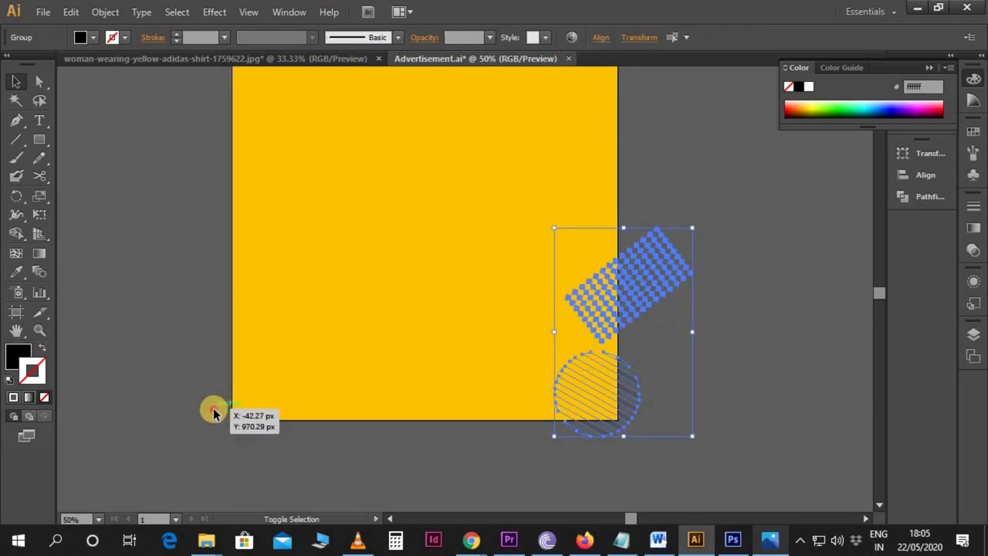
{"action": "left_click_drag", "start_coordinate": [227, 421], "coordinate": [406, 326], "text": "shift"}
{"action": "left_click", "coordinate": [349, 186], "text": "shift"}
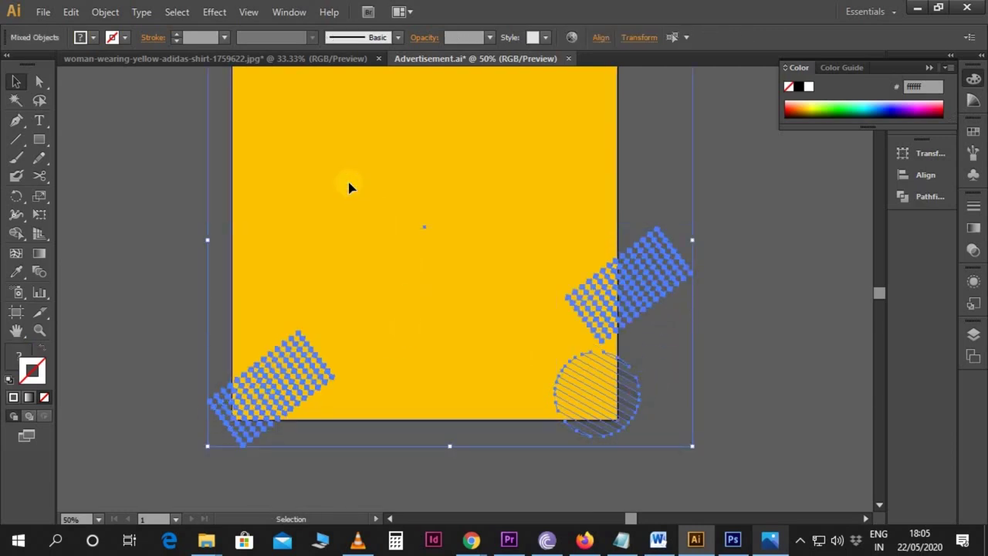
{"action": "right_click", "coordinate": [348, 184]}
{"action": "left_click", "coordinate": [398, 271]}
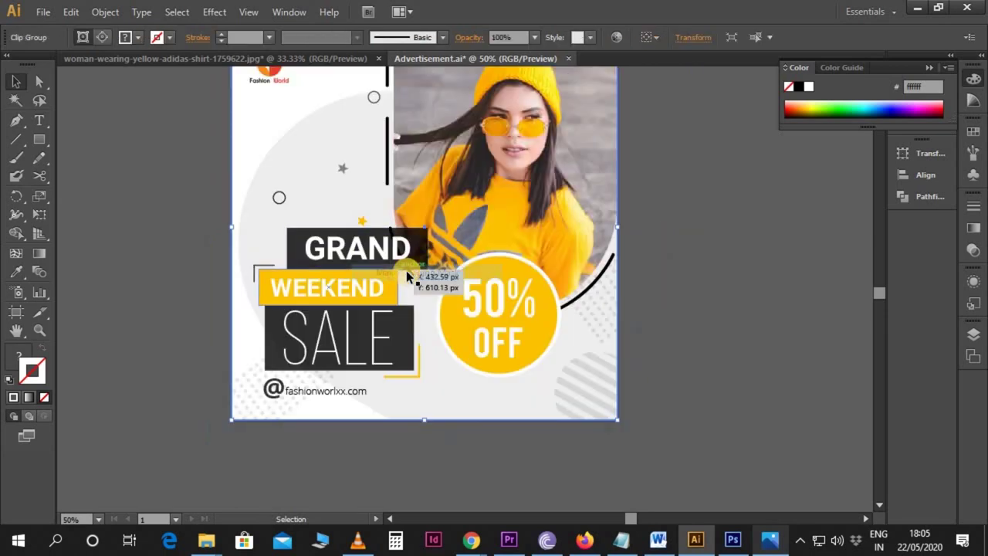
{"action": "left_click", "coordinate": [714, 339]}
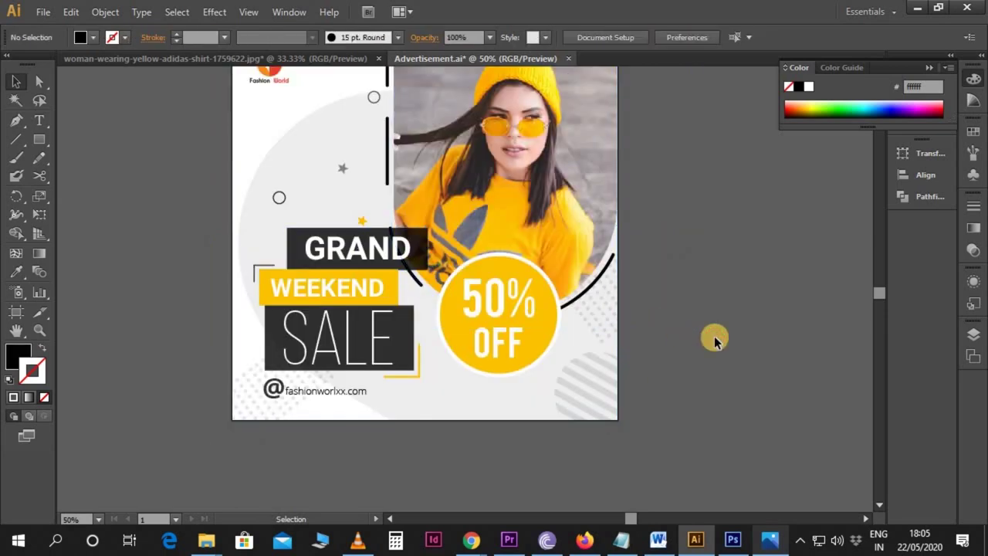
{"action": "scroll", "coordinate": [714, 340], "scroll_direction": "up", "scroll_amount": 1}
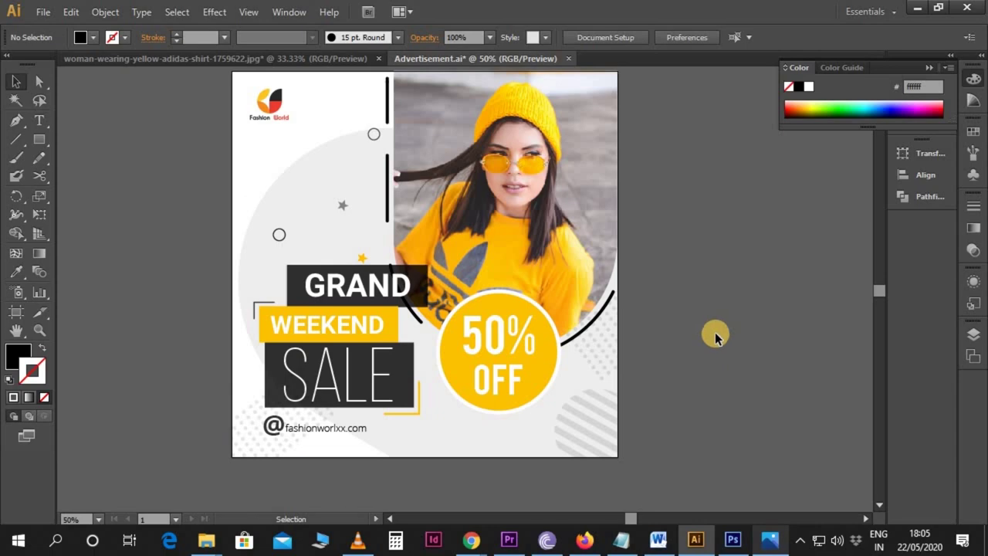
{"action": "scroll", "coordinate": [714, 337], "scroll_direction": "up", "scroll_amount": 1}
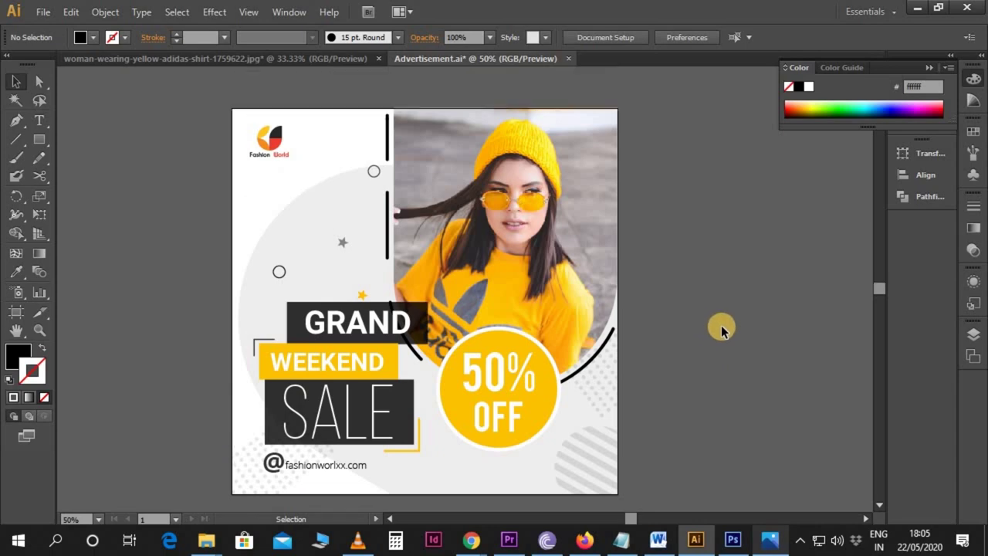